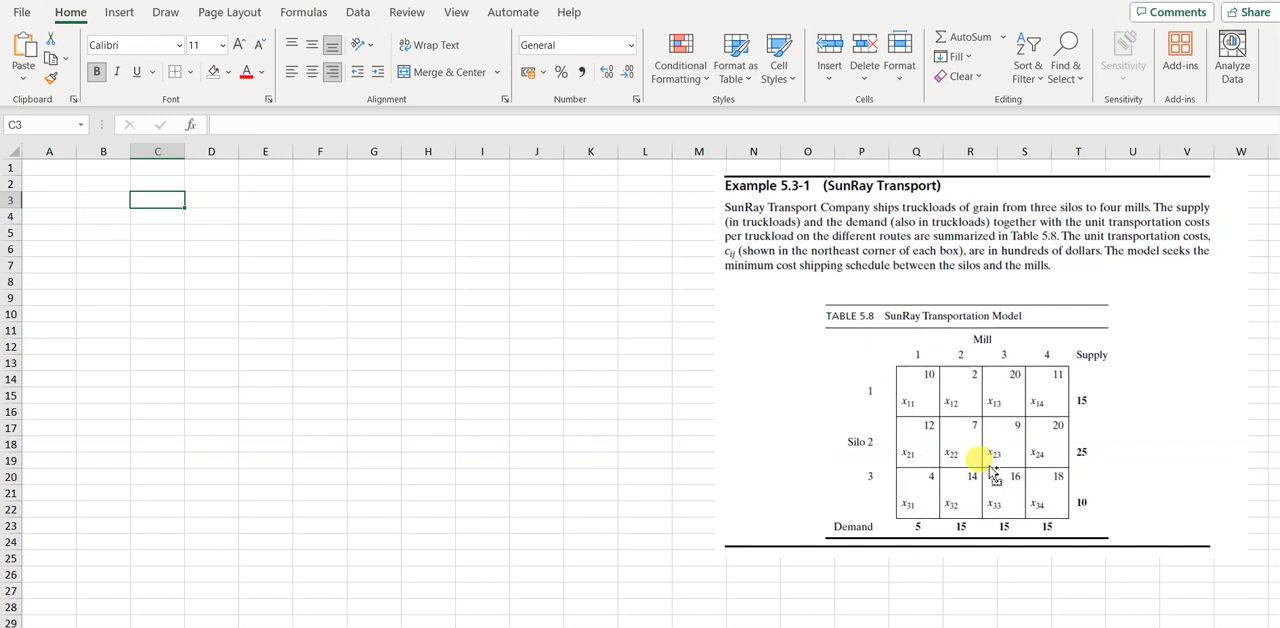
# Paste the copied transportation table with unit costs, supplies and demands into the sheet starting at cell C3
pyautogui.write('D1\tD2\tD3\tD4\t\t S1\t10\t2\t20\t11\t\t15 S2\t12\t7\t9\t20\t\t25 S3\t4\t14\t16\t18\t\t10 \t\t\t\t\t\t \t5\t15\t15\t15')
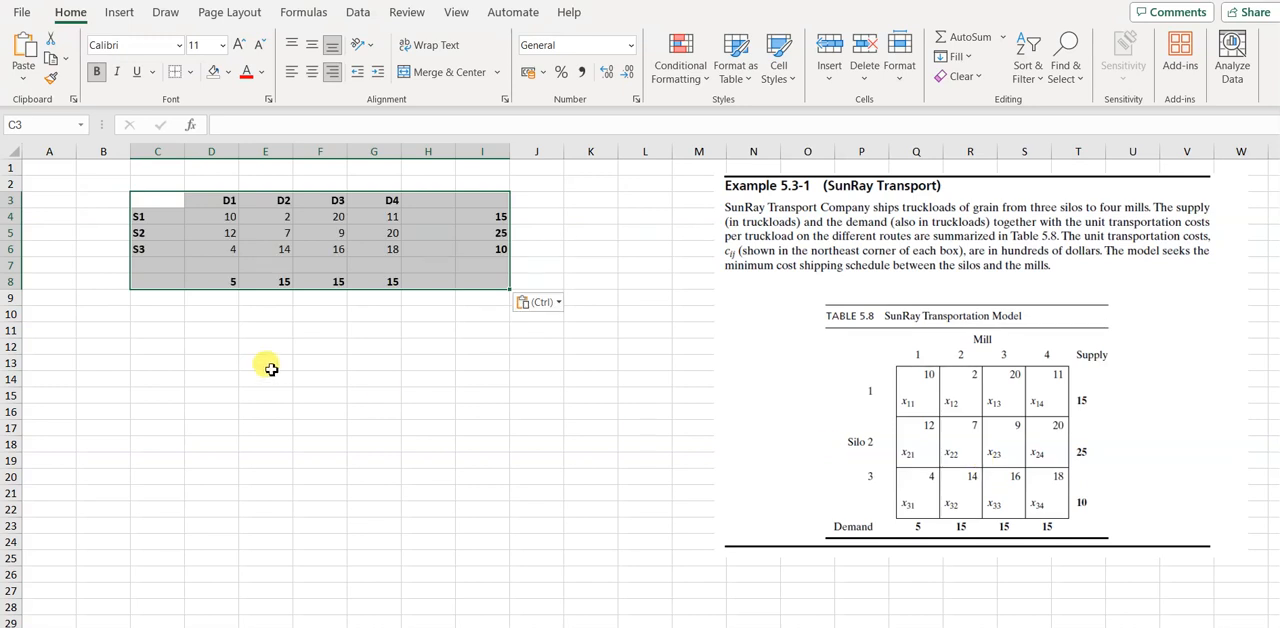
pyautogui.click(192, 235)
pyautogui.click(159, 218)
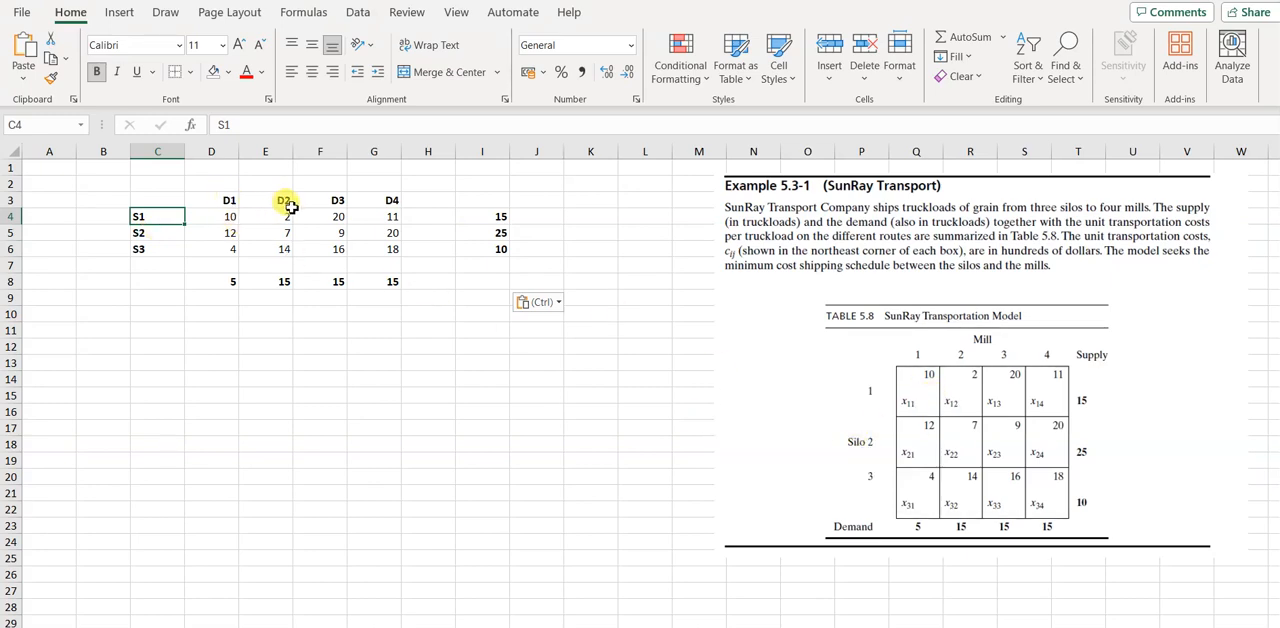
# Examine the unit transportation costs for sources S1 to S3 and destinations D1 to D4 in D4:G6
pyautogui.click(214, 217)
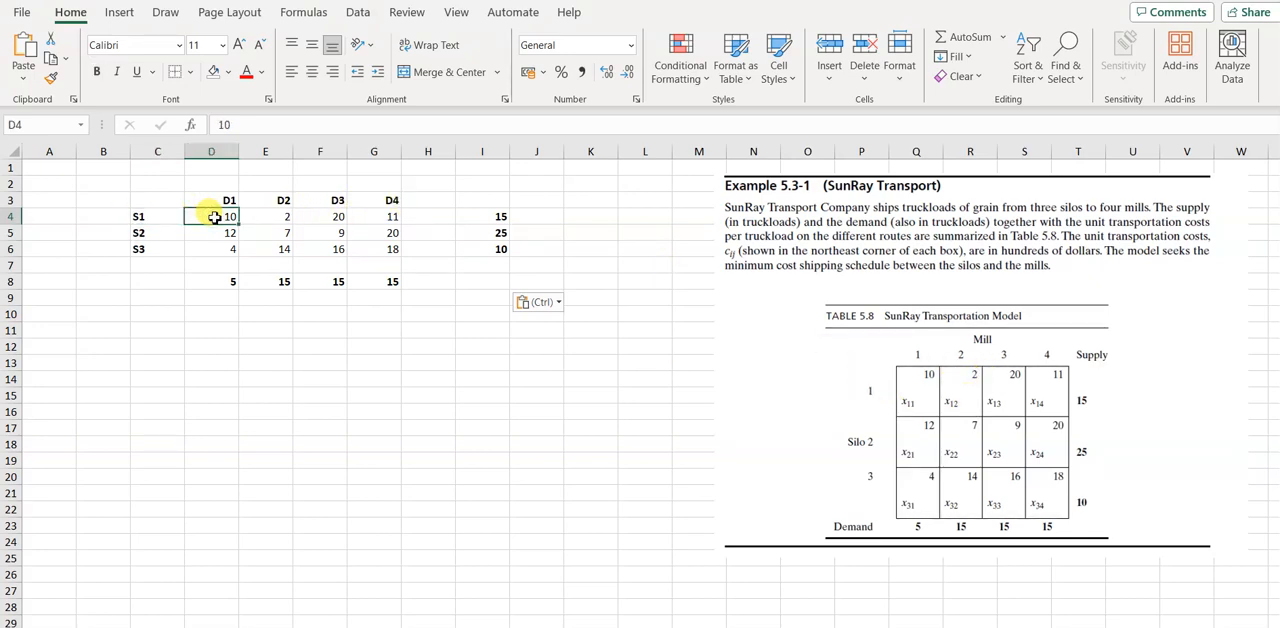
pyautogui.press('Right')
pyautogui.press('Right')
pyautogui.press('Right')
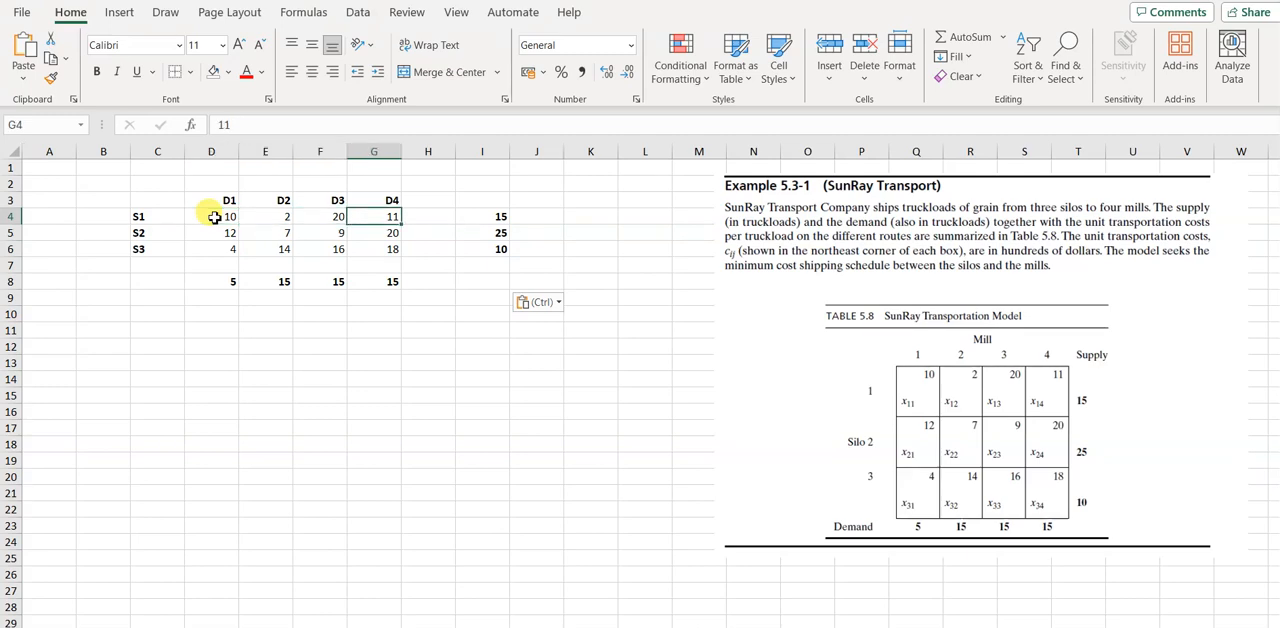
pyautogui.press('Down')
pyautogui.press('Down')
pyautogui.press('Left')
pyautogui.press('Left')
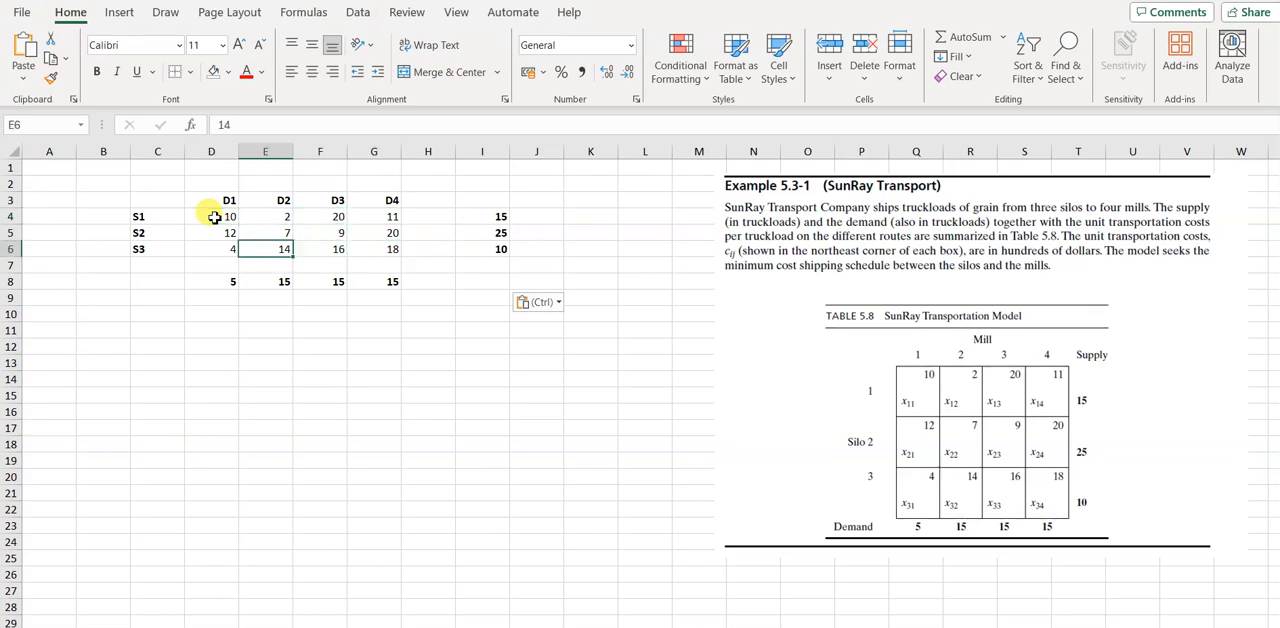
pyautogui.press('Left')
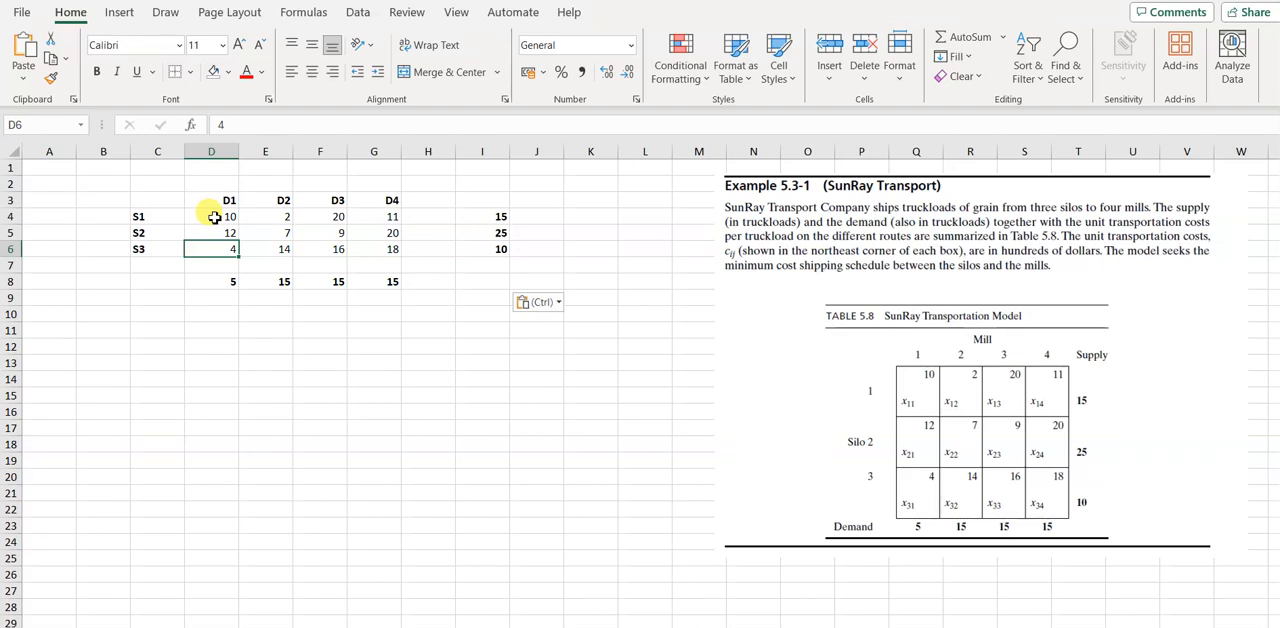
# Examine the supply values in I4:I6 and the demand values in D8:G8
pyautogui.click(490, 215)
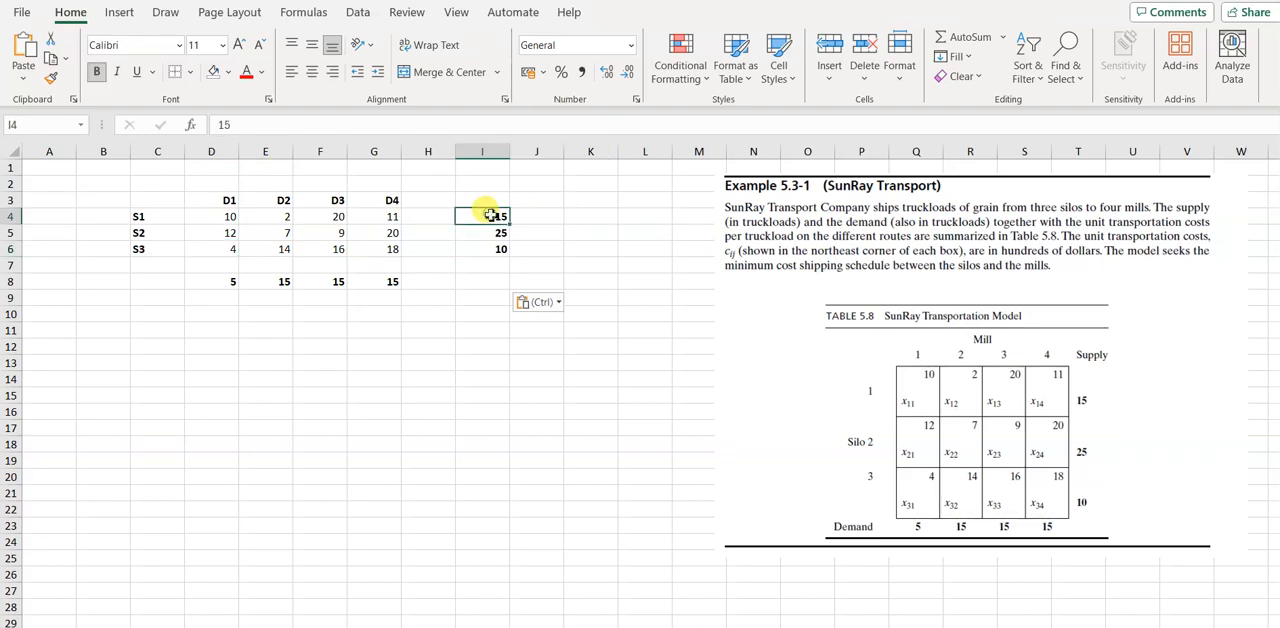
pyautogui.click(494, 233)
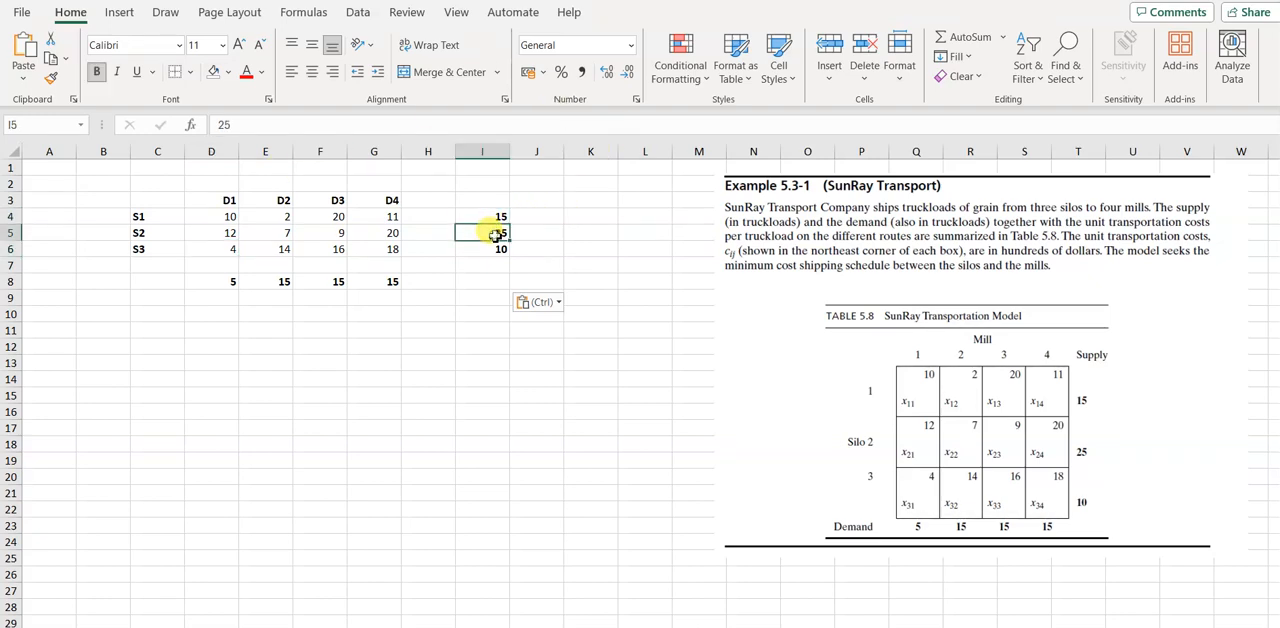
pyautogui.press('Down')
pyautogui.press('Up')
pyautogui.press('Up')
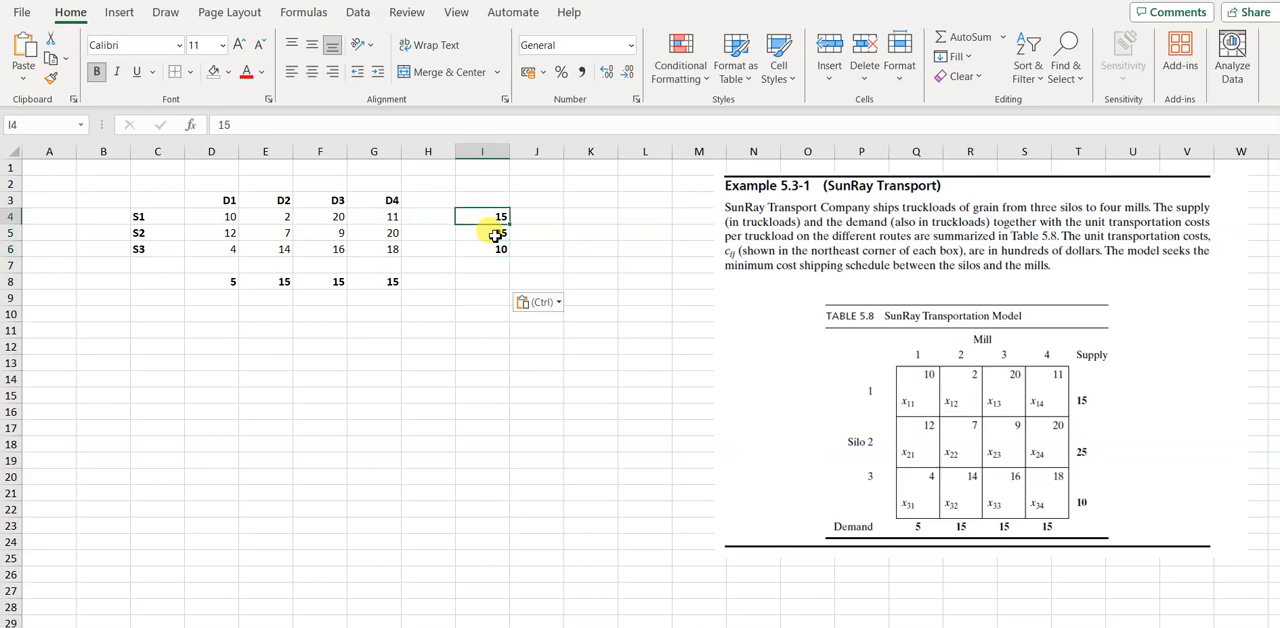
pyautogui.press('Down')
pyautogui.press('Down')
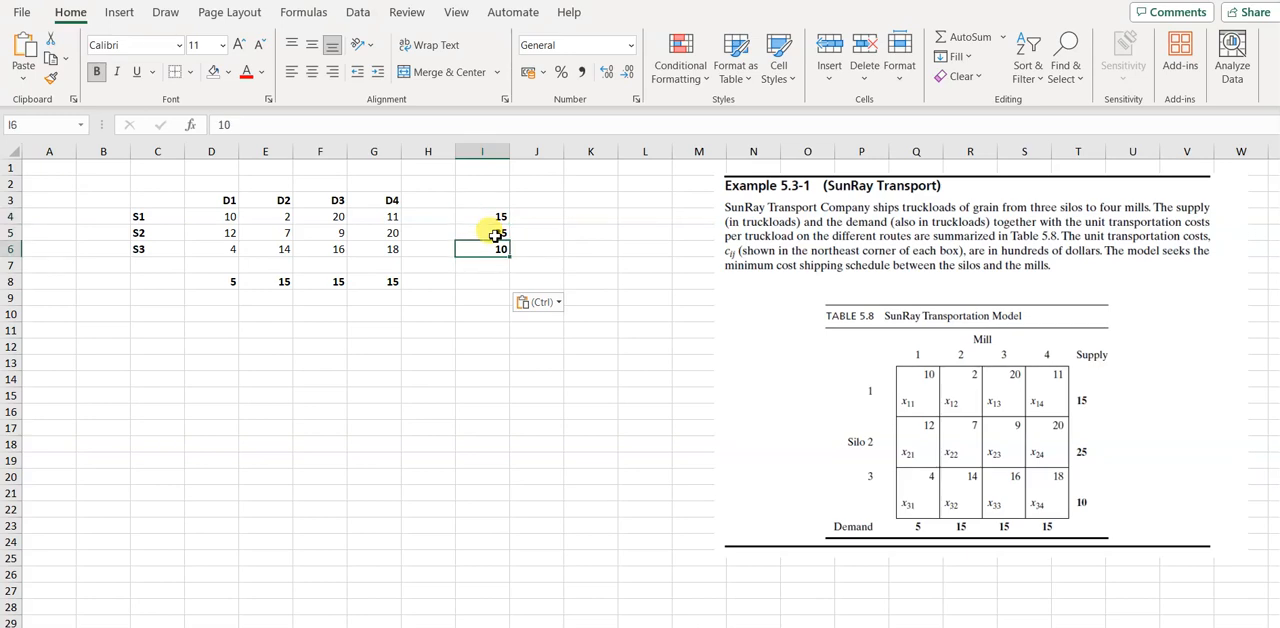
pyautogui.click(212, 280)
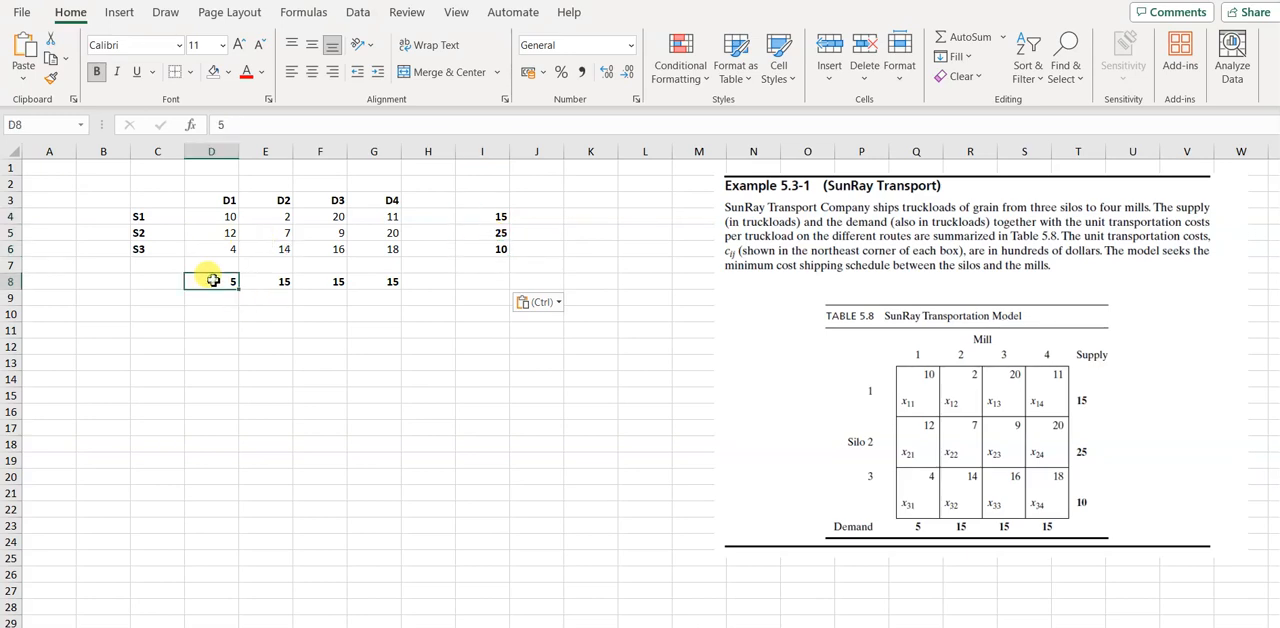
pyautogui.press('Right')
pyautogui.press('Right')
pyautogui.press('Right')
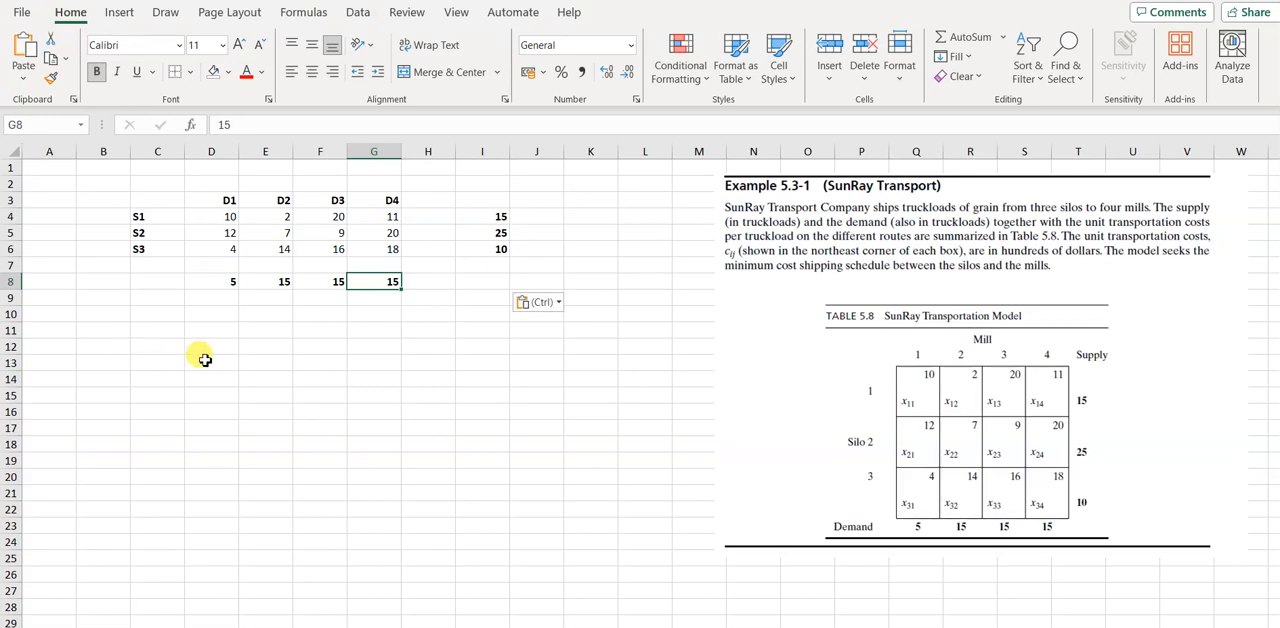
# Paste a second copy of the transportation table starting at cell C12
pyautogui.click(163, 350)
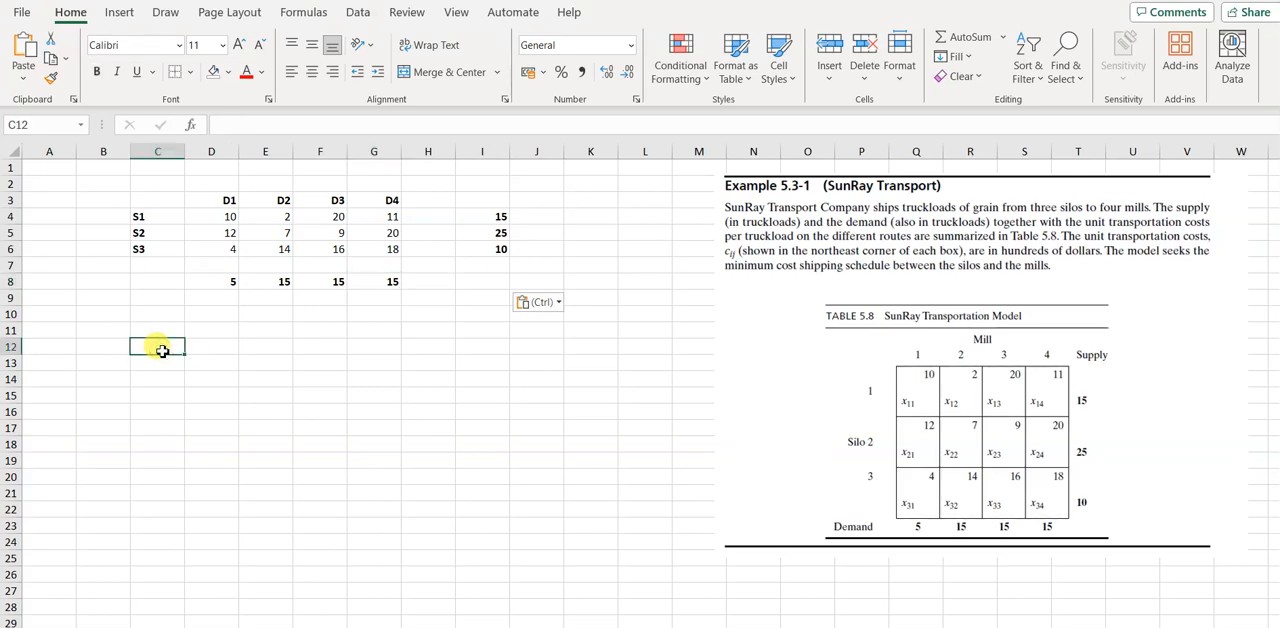
pyautogui.hotkey('ctrl', 'v')
pyautogui.press('ctrl')
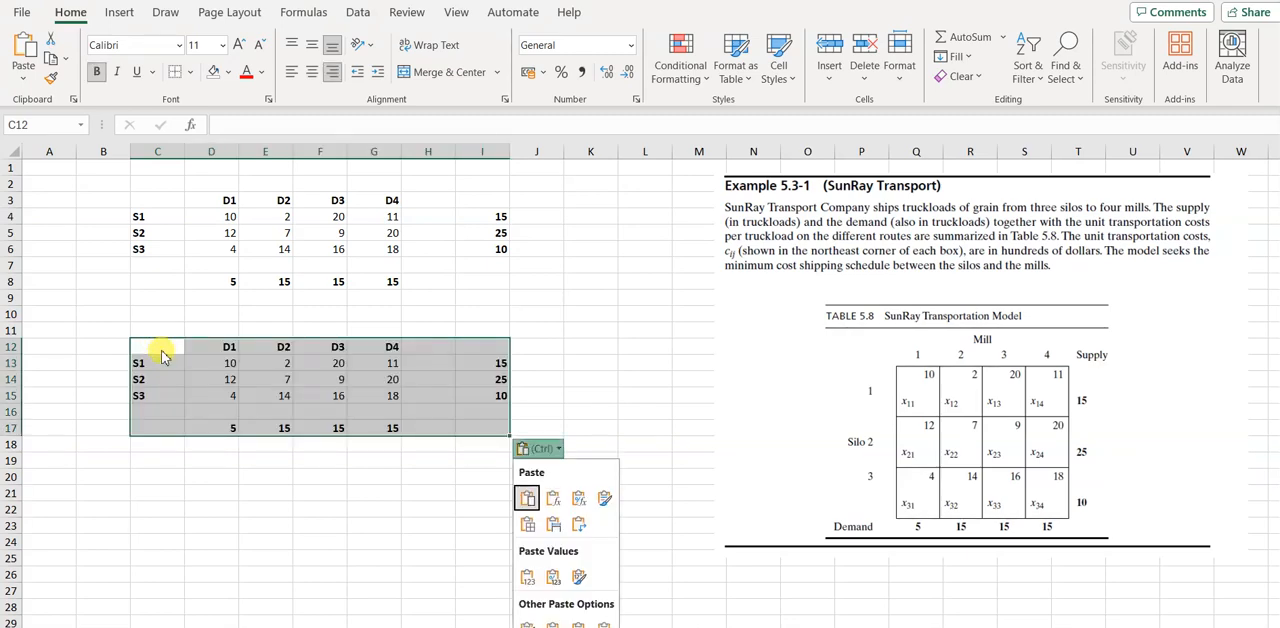
pyautogui.press('Escape')
# Clear the unit costs in D13:G15 of the lower table to leave empty cells for the shipment variables
pyautogui.click(229, 361)
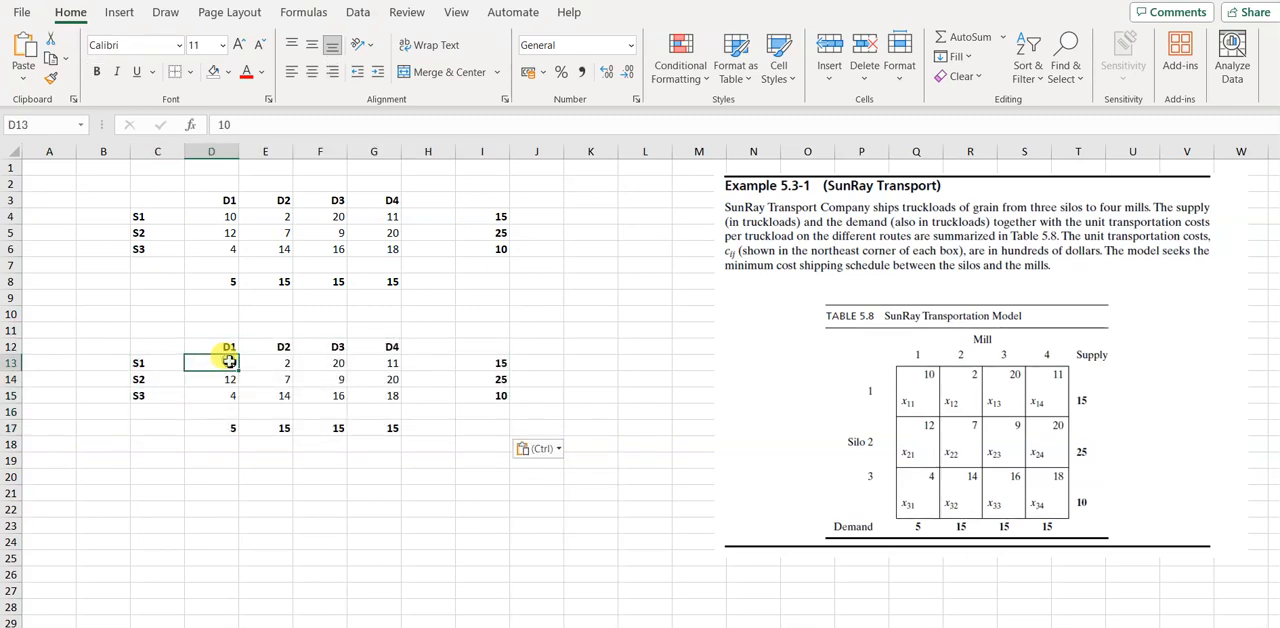
pyautogui.hotkey('shift', 'Right')
pyautogui.hotkey('shift', 'Right')
pyautogui.hotkey('shift', 'Right')
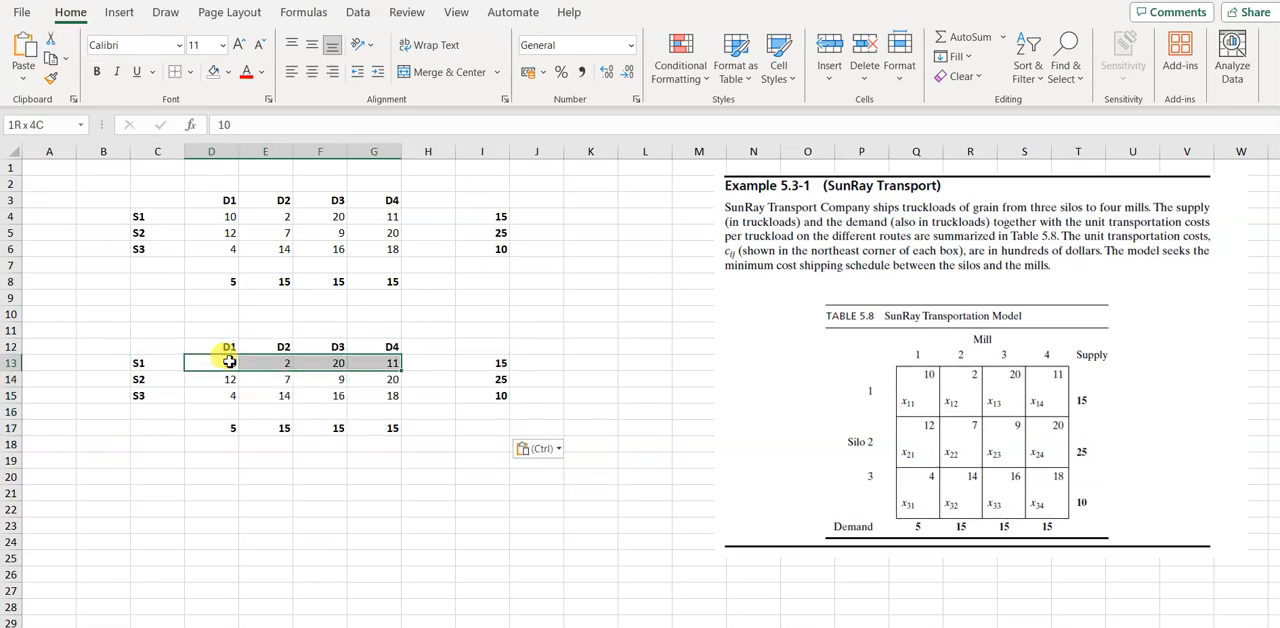
pyautogui.hotkey('shift', 'Down')
pyautogui.hotkey('shift', 'Down')
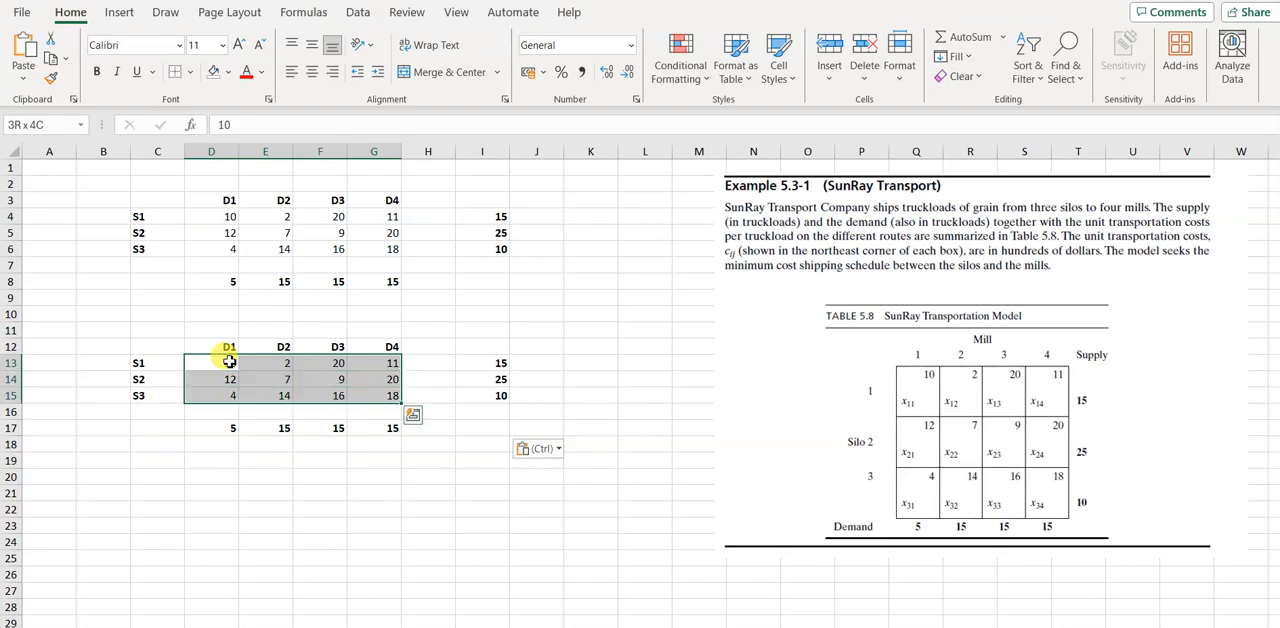
pyautogui.press('Delete')
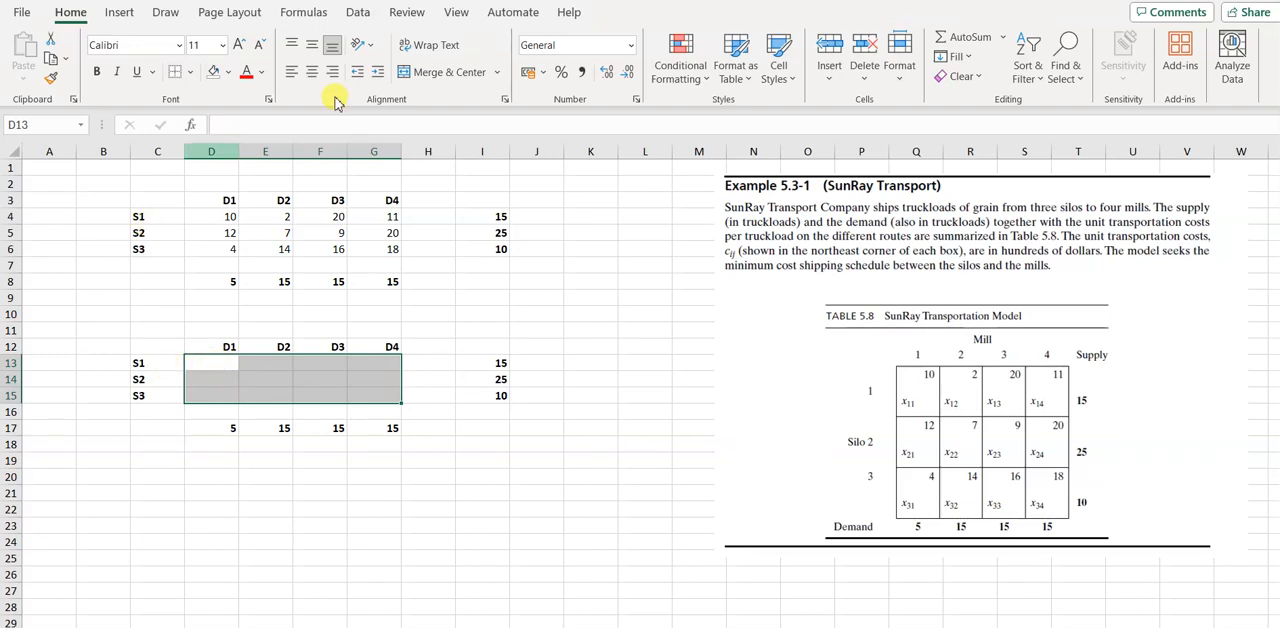
# Apply all borders and a yellow fill to the empty variable cells D13:G15
pyautogui.click(229, 78)
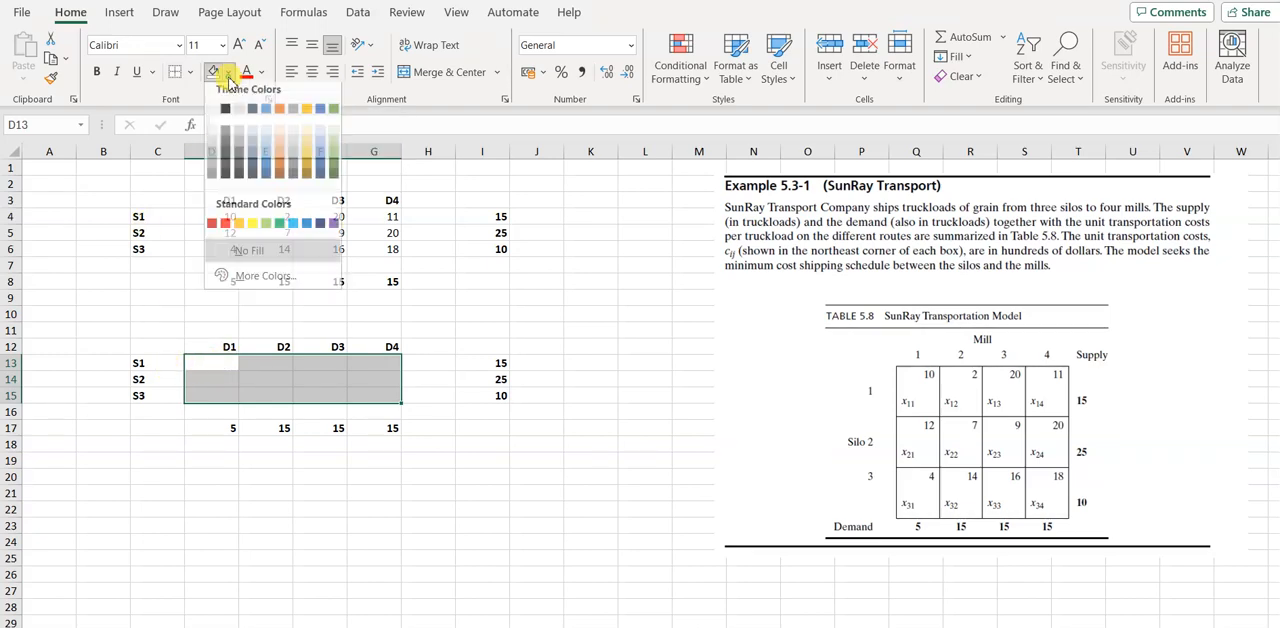
pyautogui.click(229, 78)
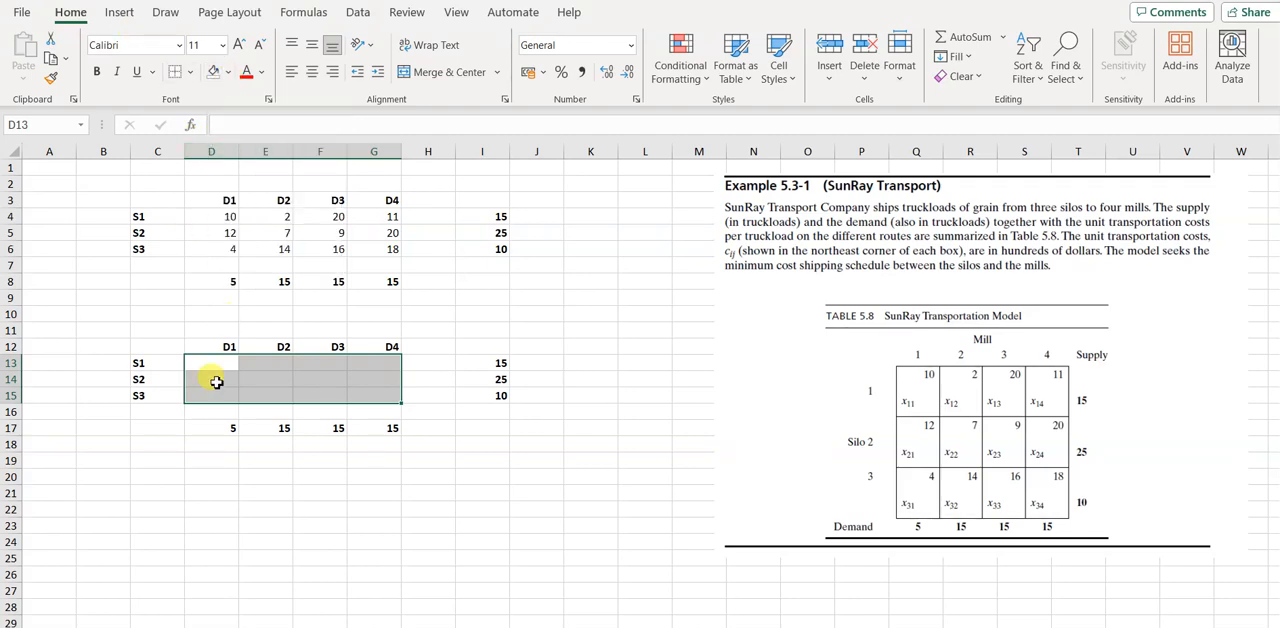
pyautogui.click(190, 73)
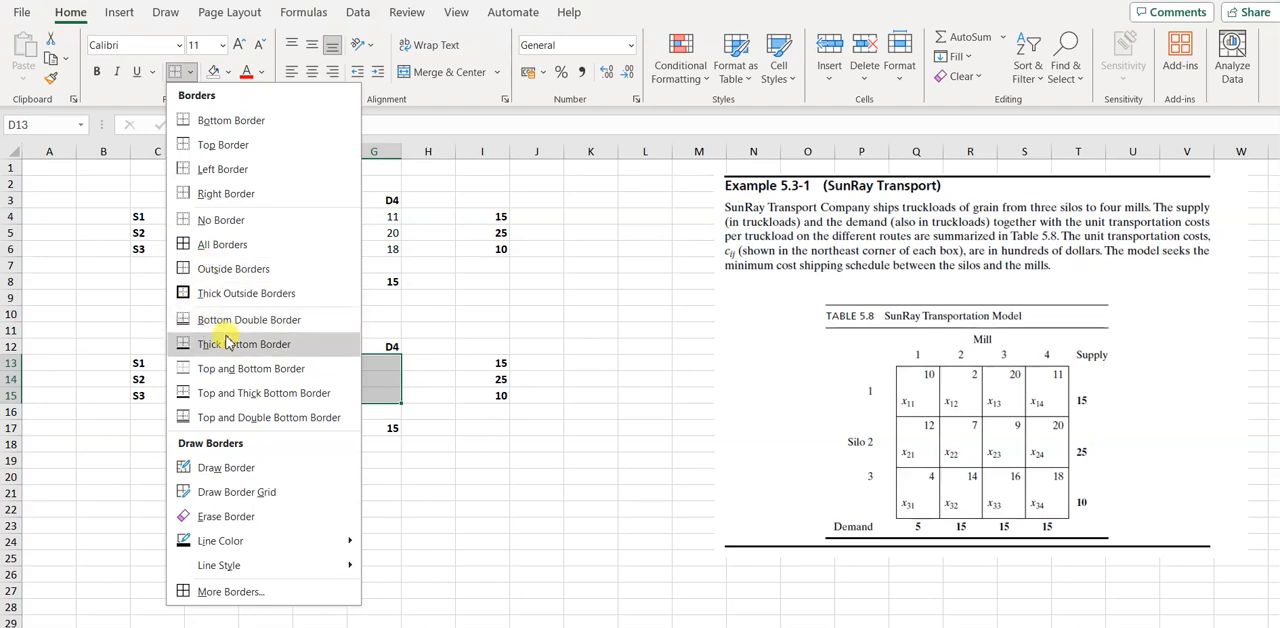
pyautogui.click(237, 247)
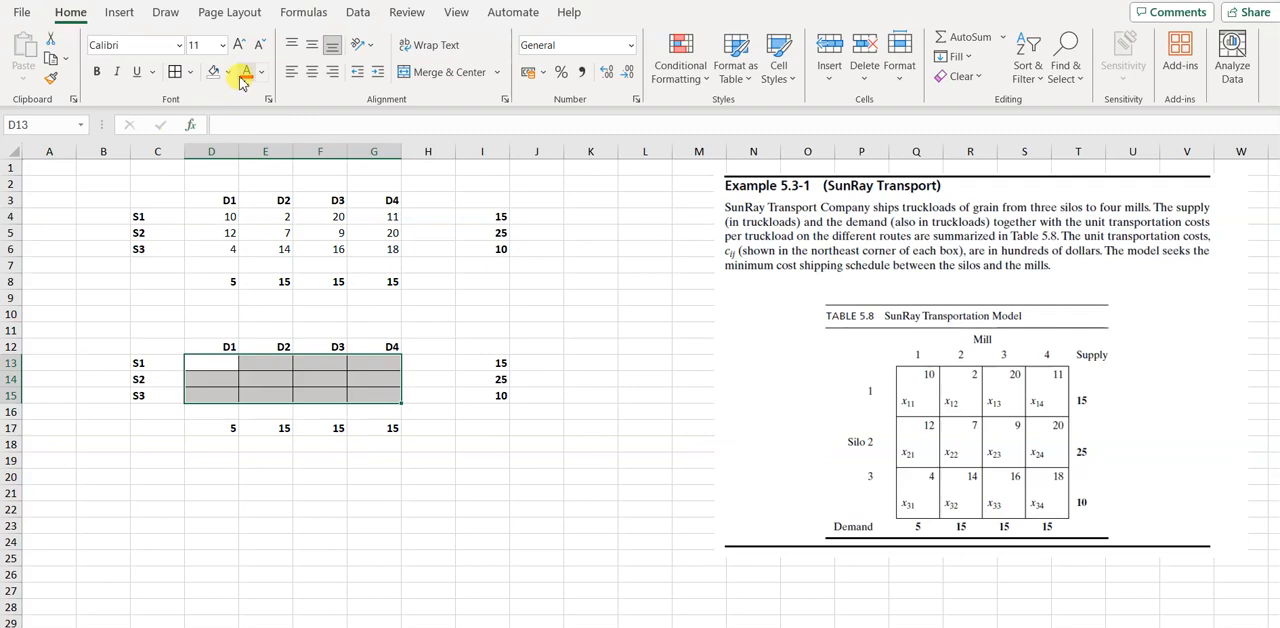
pyautogui.click(230, 74)
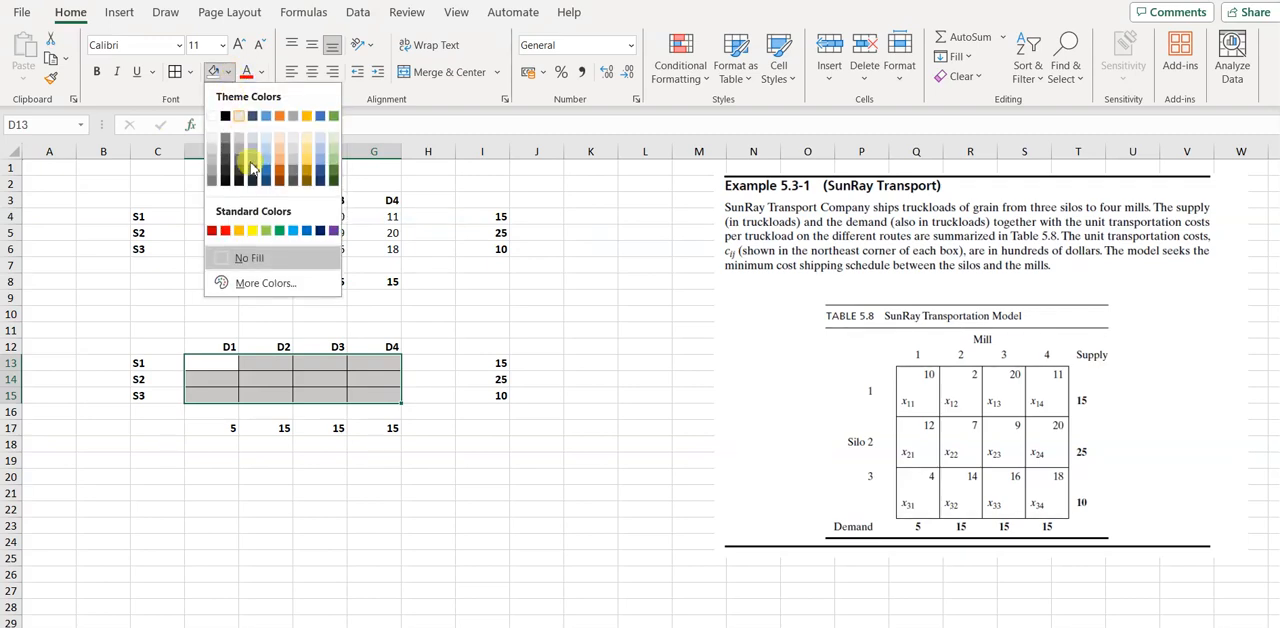
pyautogui.click(253, 233)
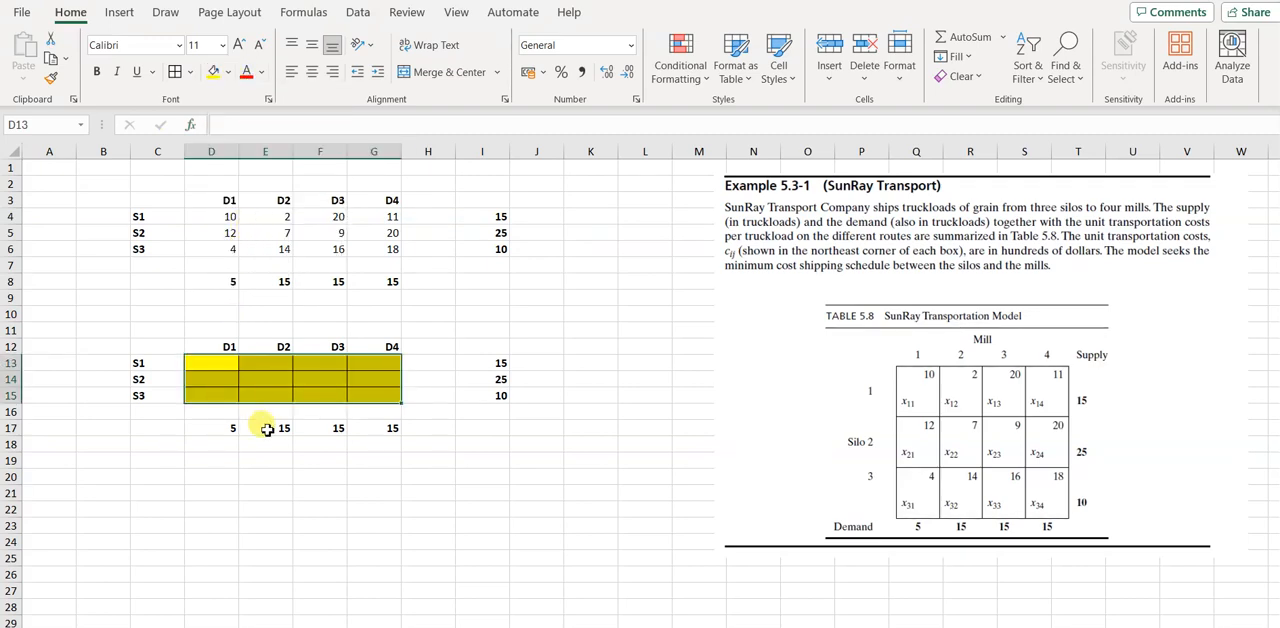
pyautogui.click(191, 474)
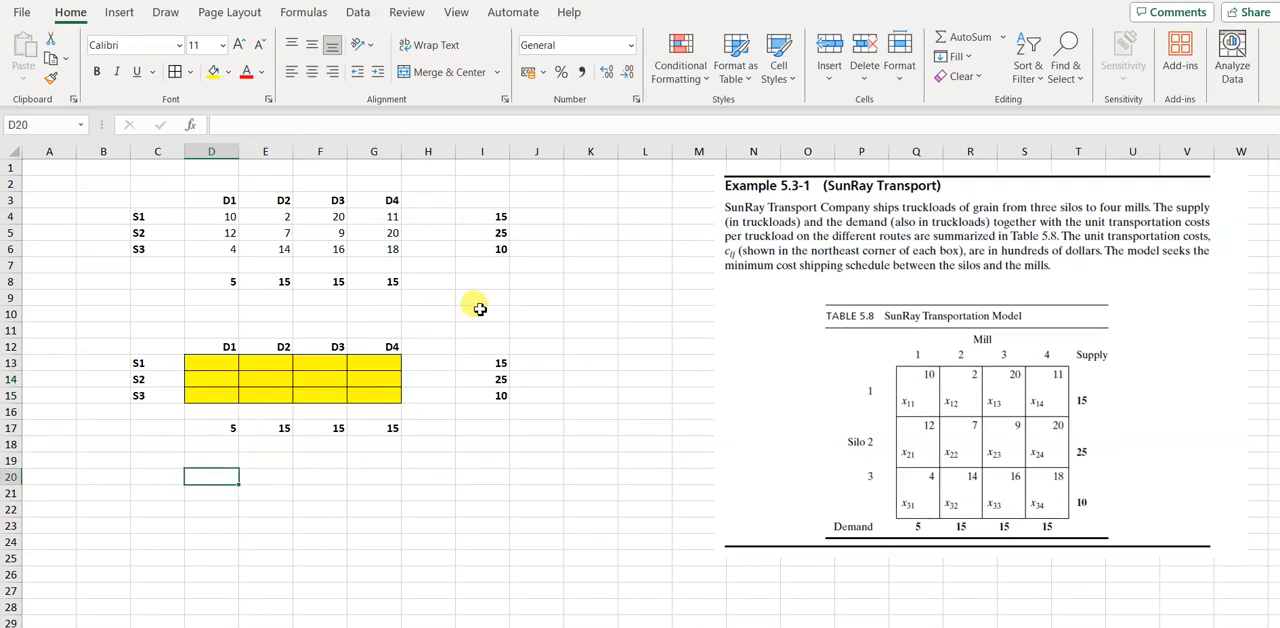
# Label the lower table with "supply" in H12 and "demand" in C16
pyautogui.click(430, 348)
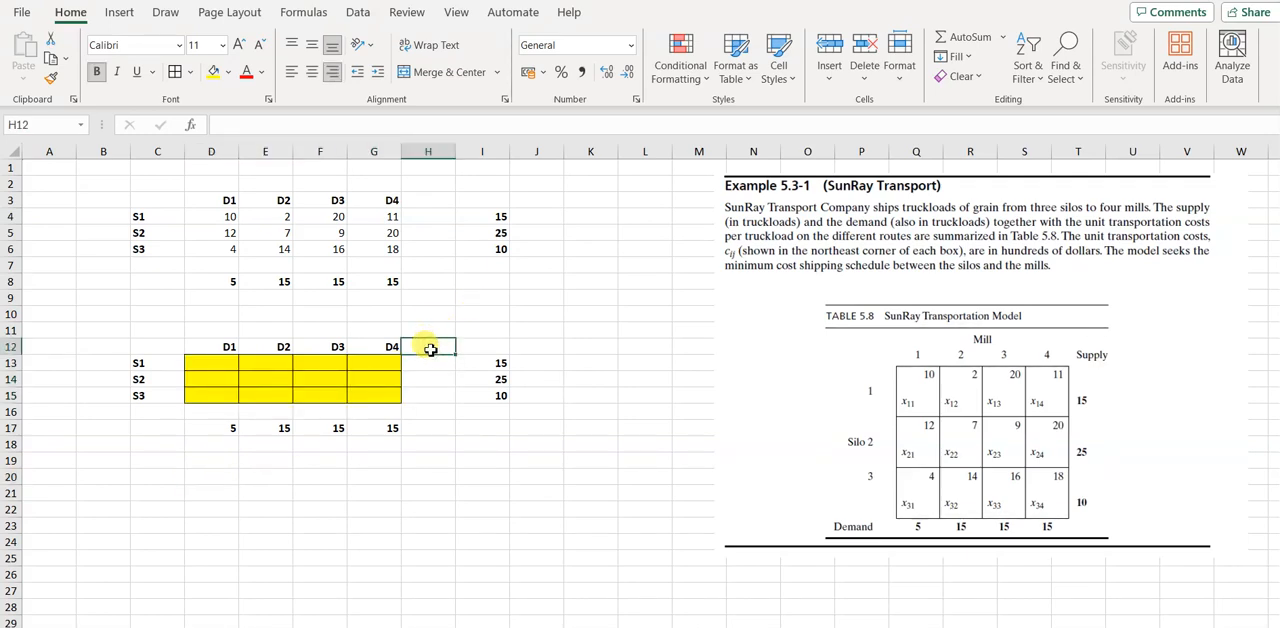
pyautogui.write('suppl')
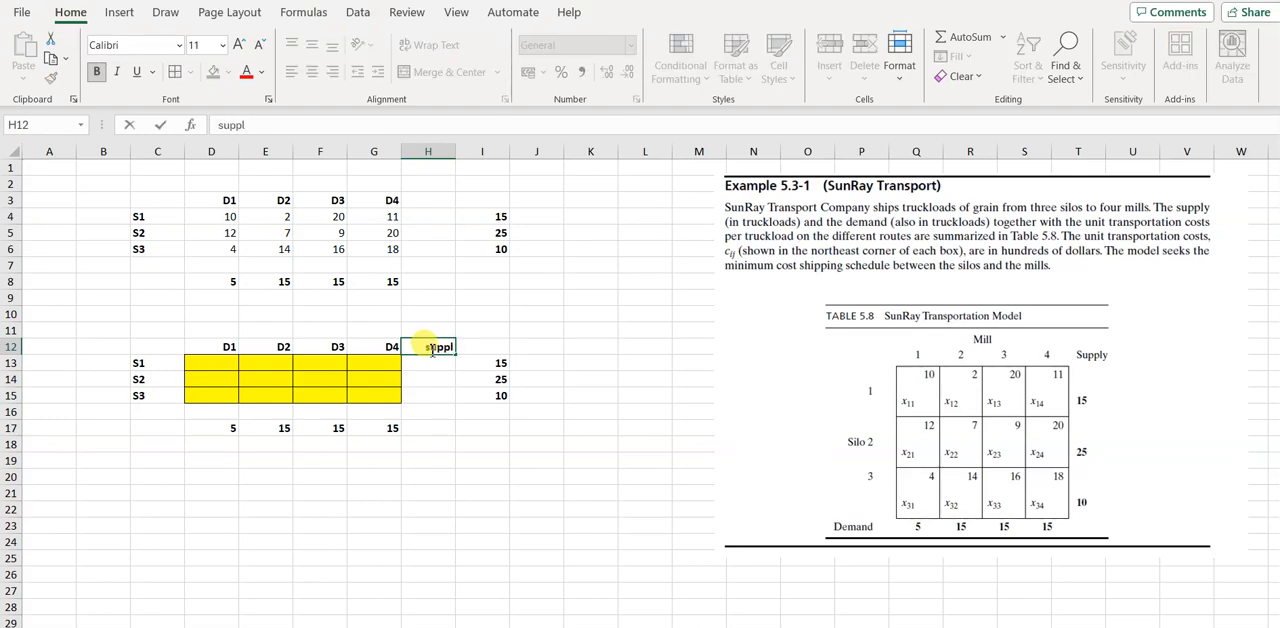
pyautogui.write('y')
pyautogui.click(157, 416)
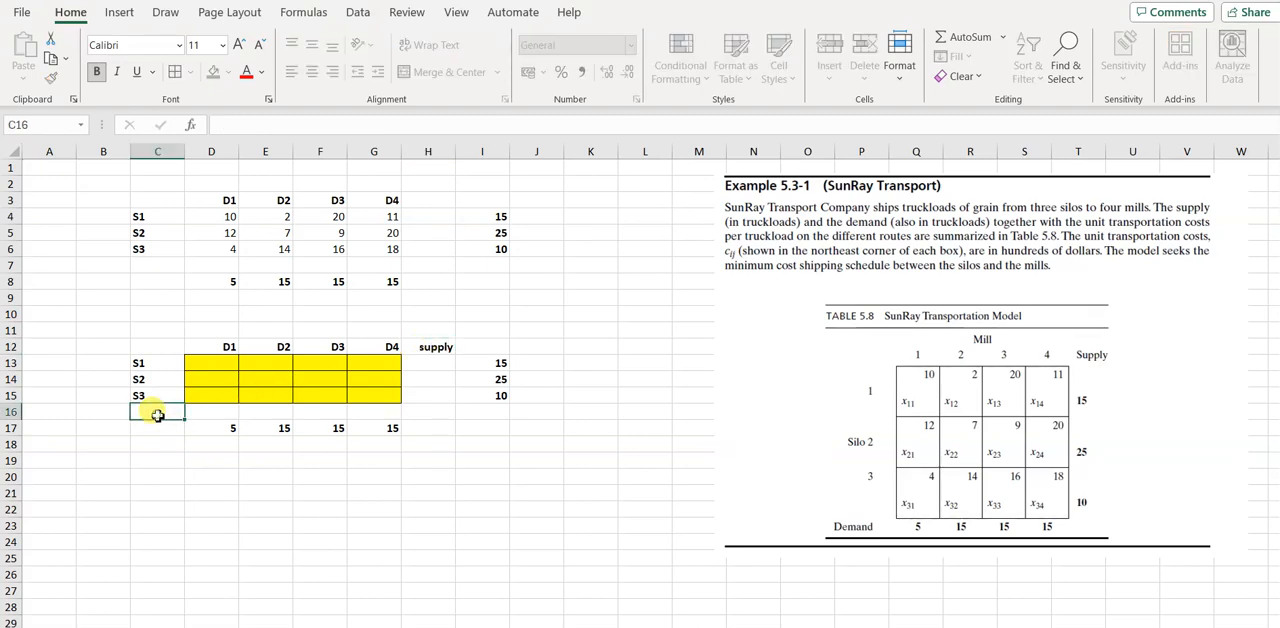
pyautogui.write('demand')
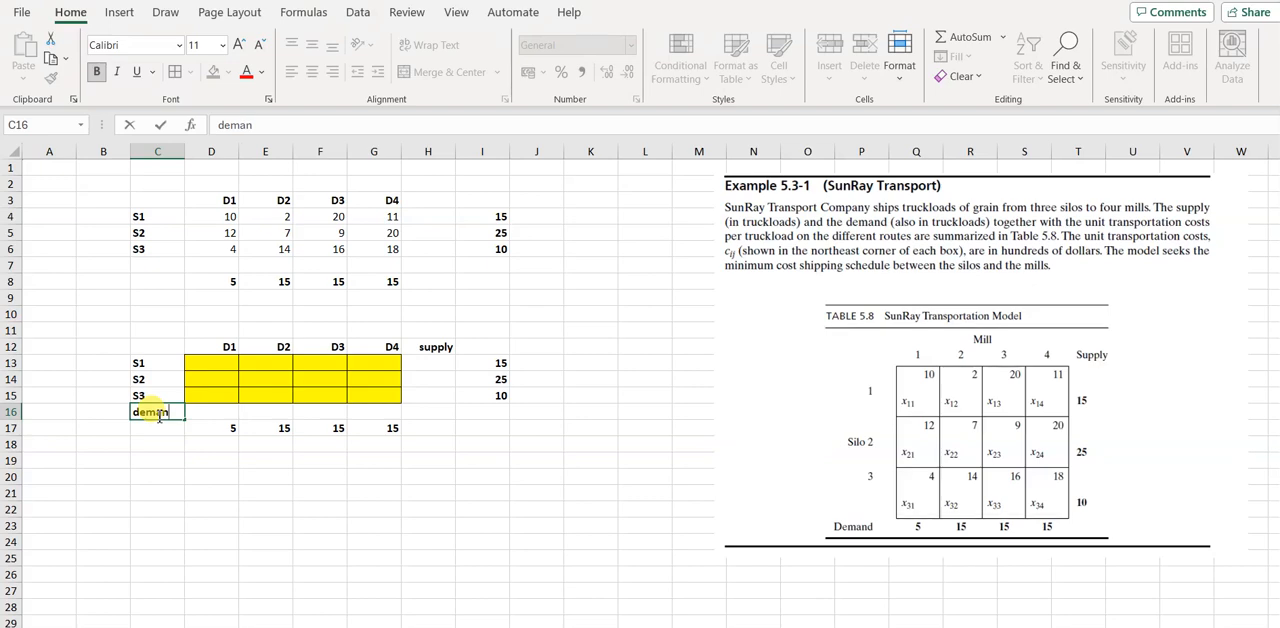
pyautogui.click(432, 366)
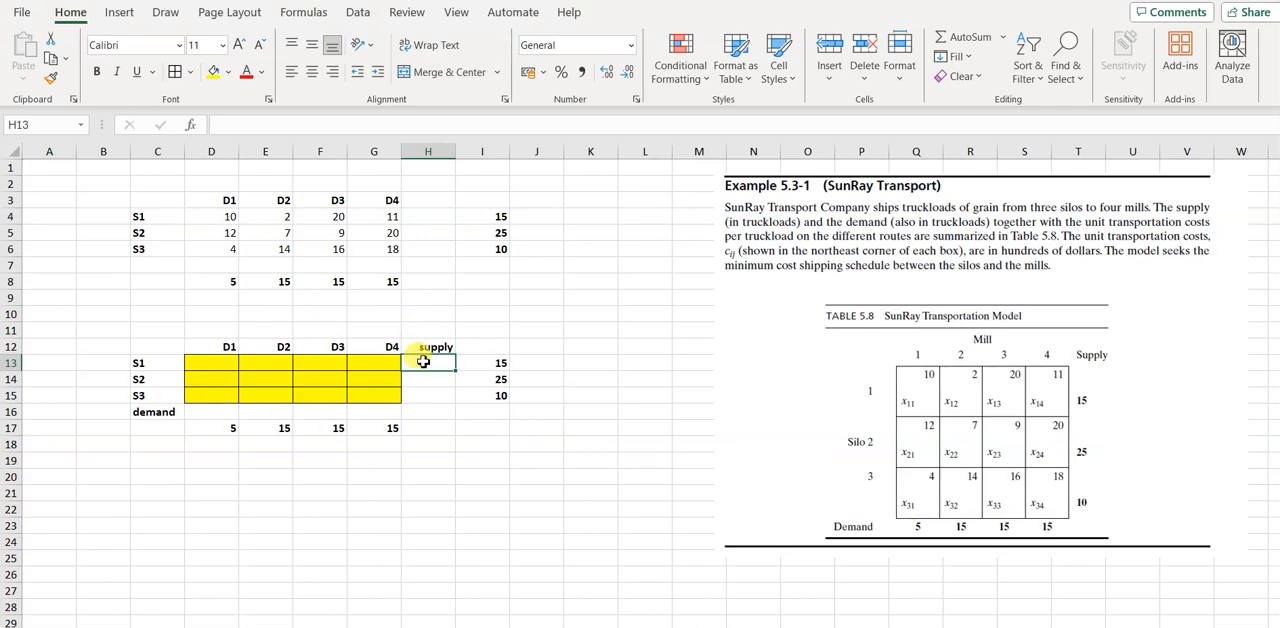
# Examine the S1 row of the lower table, comparing shipment cells D13:G13 with the supply limit in I13
pyautogui.click(500, 362)
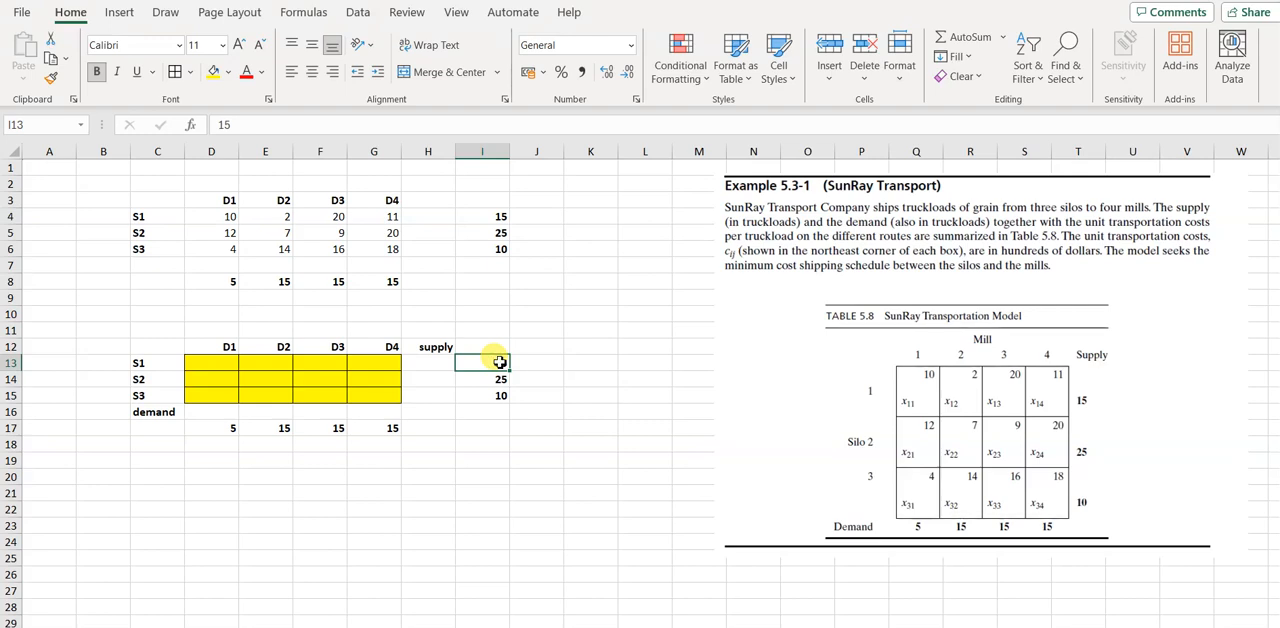
pyautogui.click(215, 362)
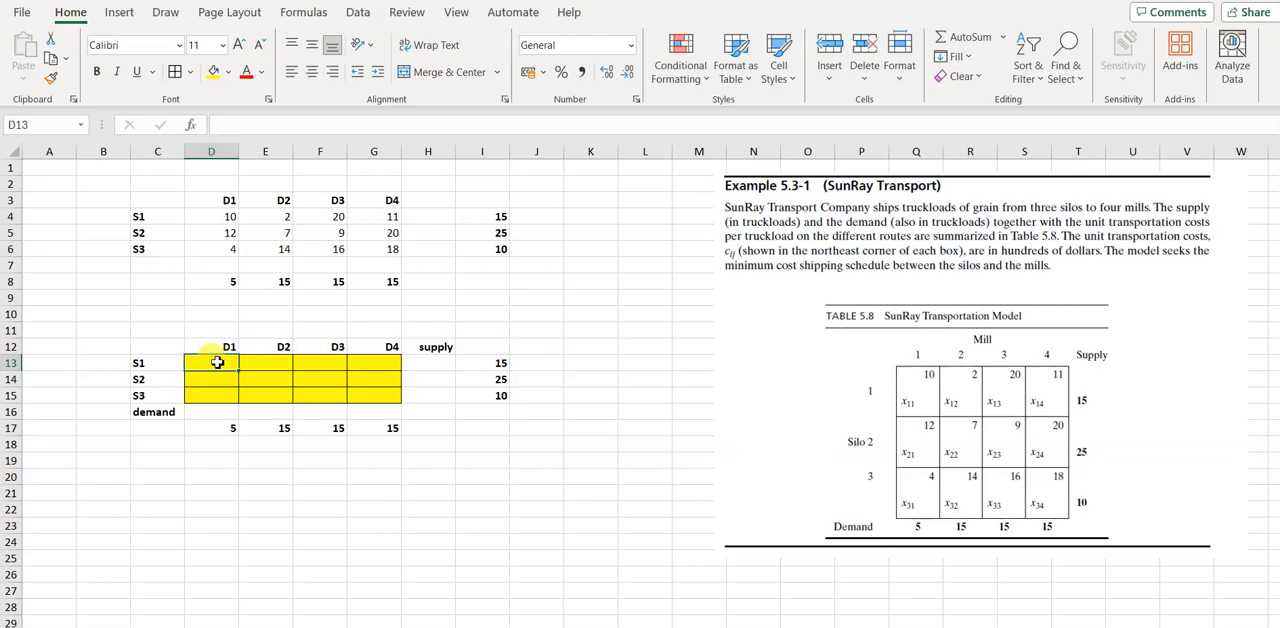
pyautogui.press('Right')
pyautogui.press('Right')
pyautogui.press('Right')
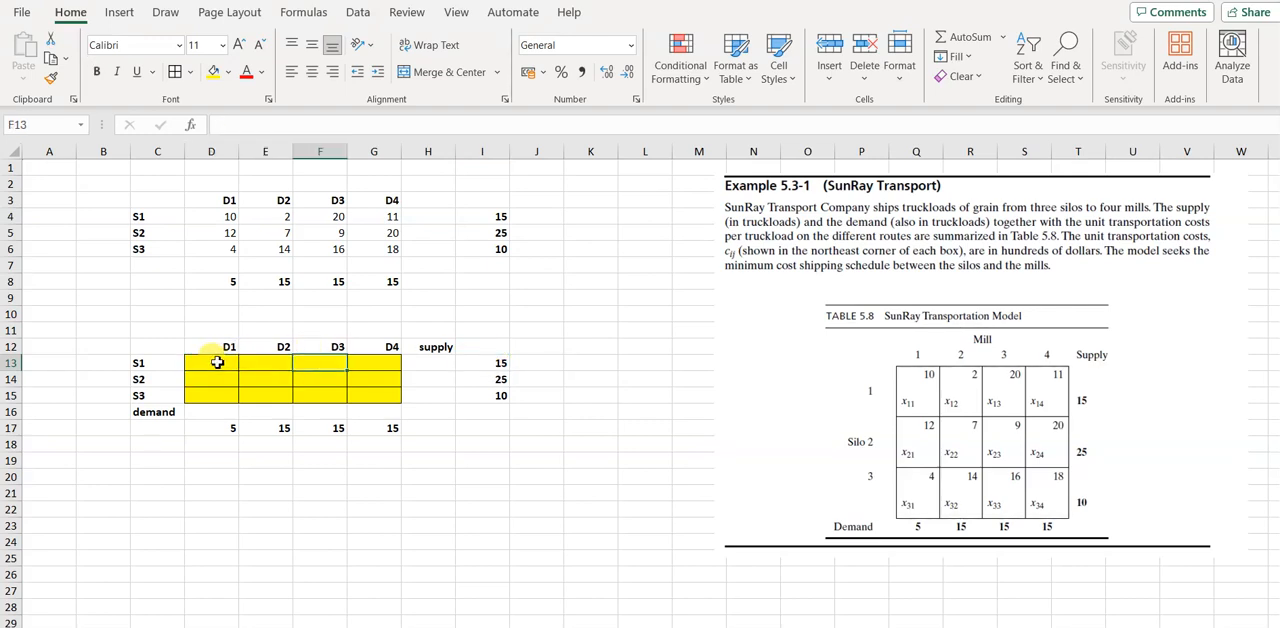
pyautogui.press('Left')
pyautogui.press('Left')
pyautogui.press('Left')
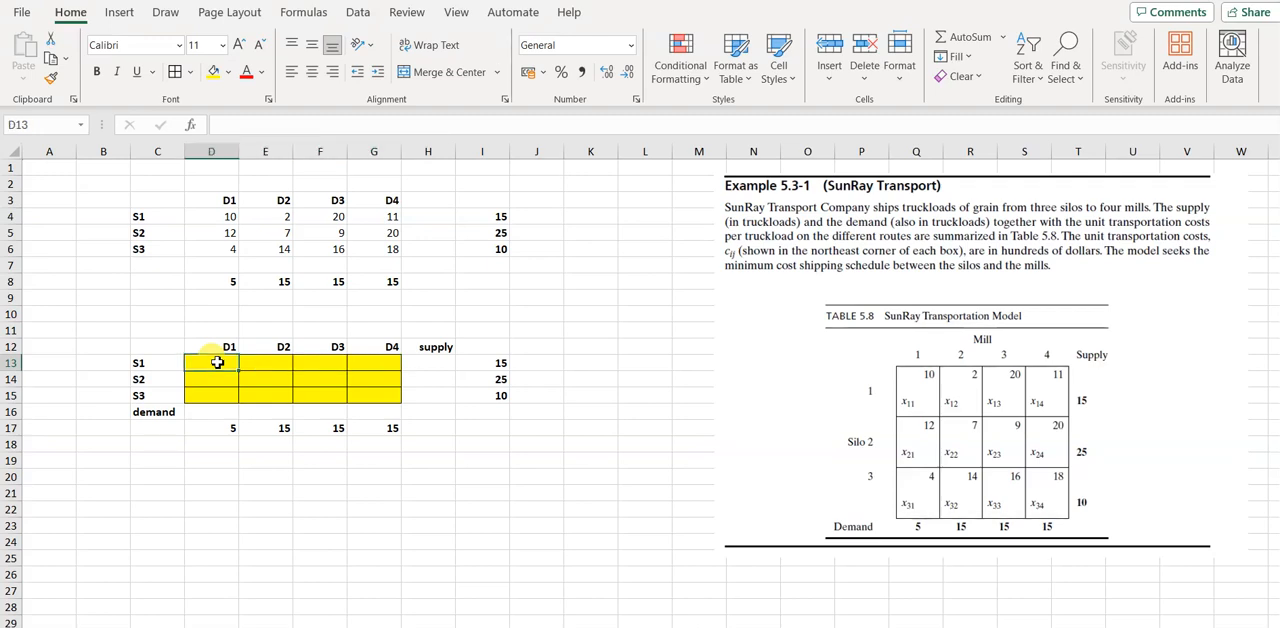
pyautogui.press('Right')
pyautogui.press('Right')
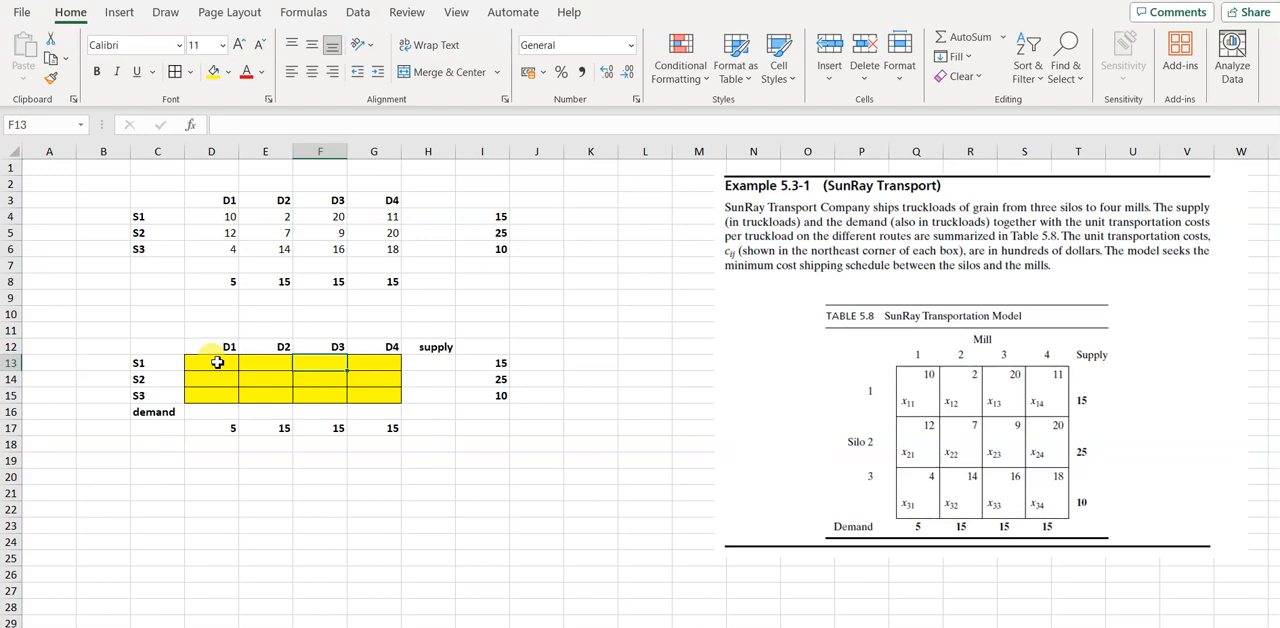
pyautogui.click(217, 362)
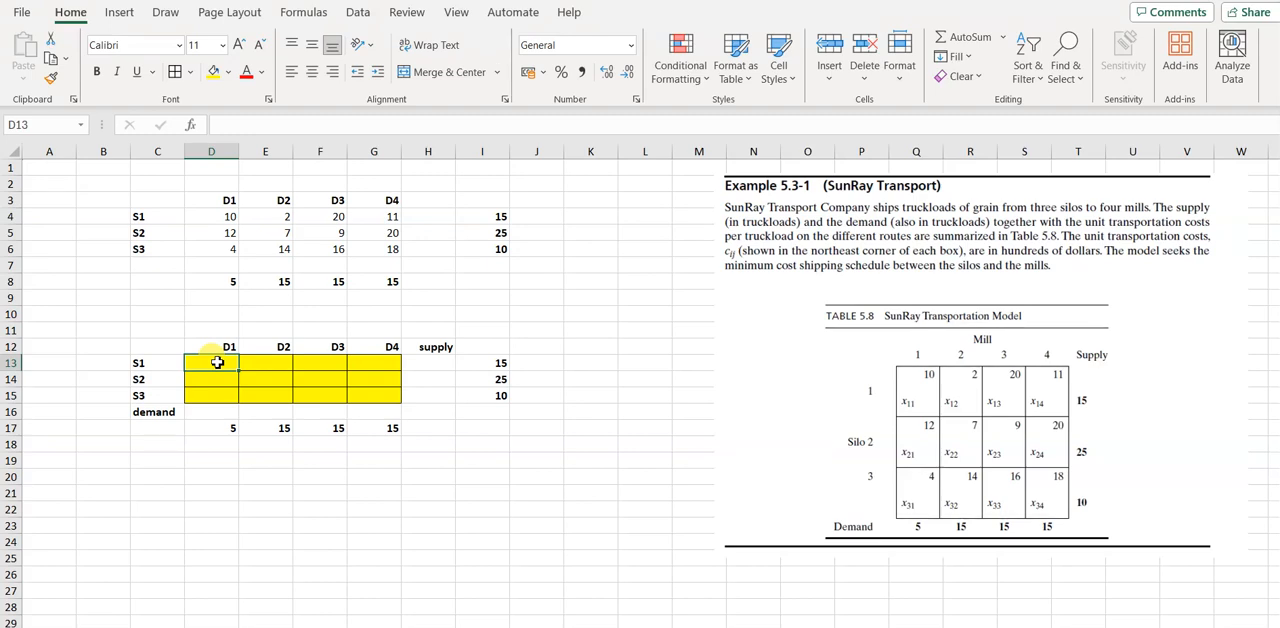
pyautogui.press('Right')
pyautogui.press('Right')
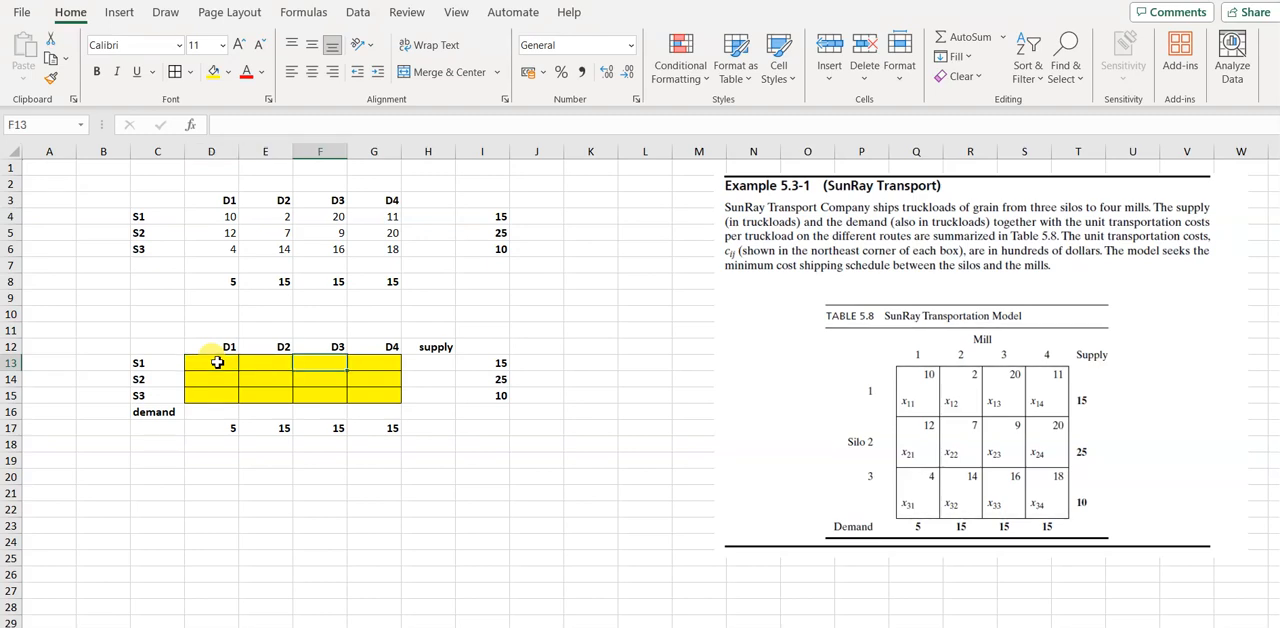
pyautogui.press('Right')
# Total the S1 shipments in H13 with =SUM(D13:G13) and fill the formula down through H15
pyautogui.click(432, 365)
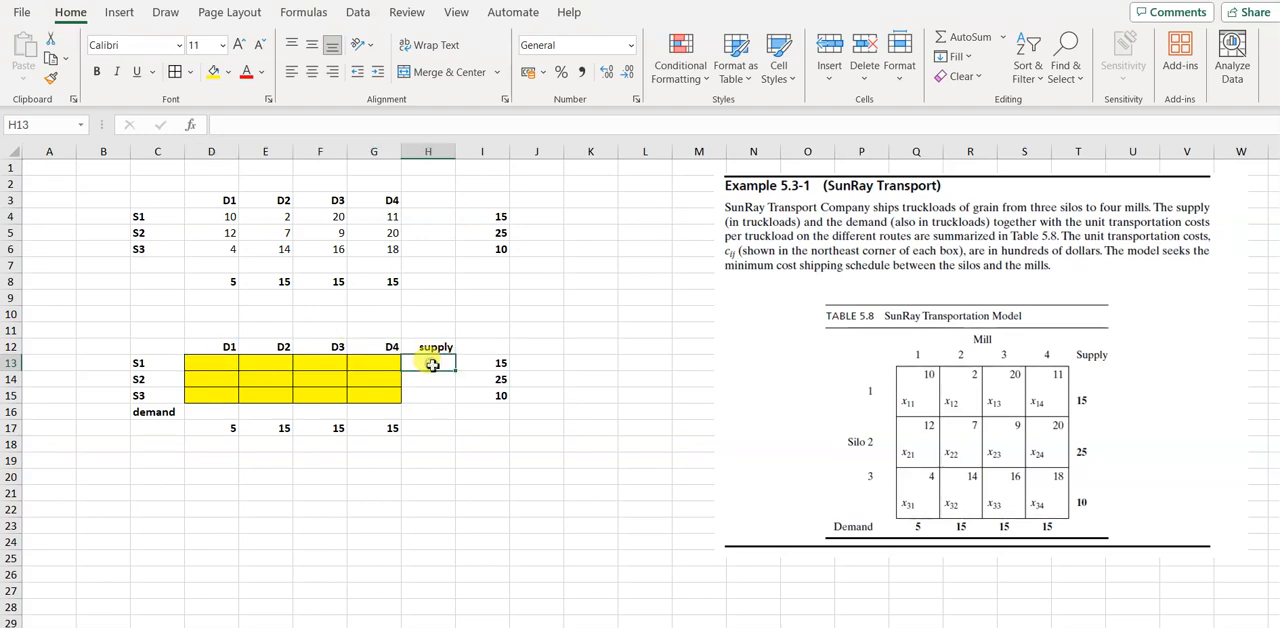
pyautogui.write('=sum')
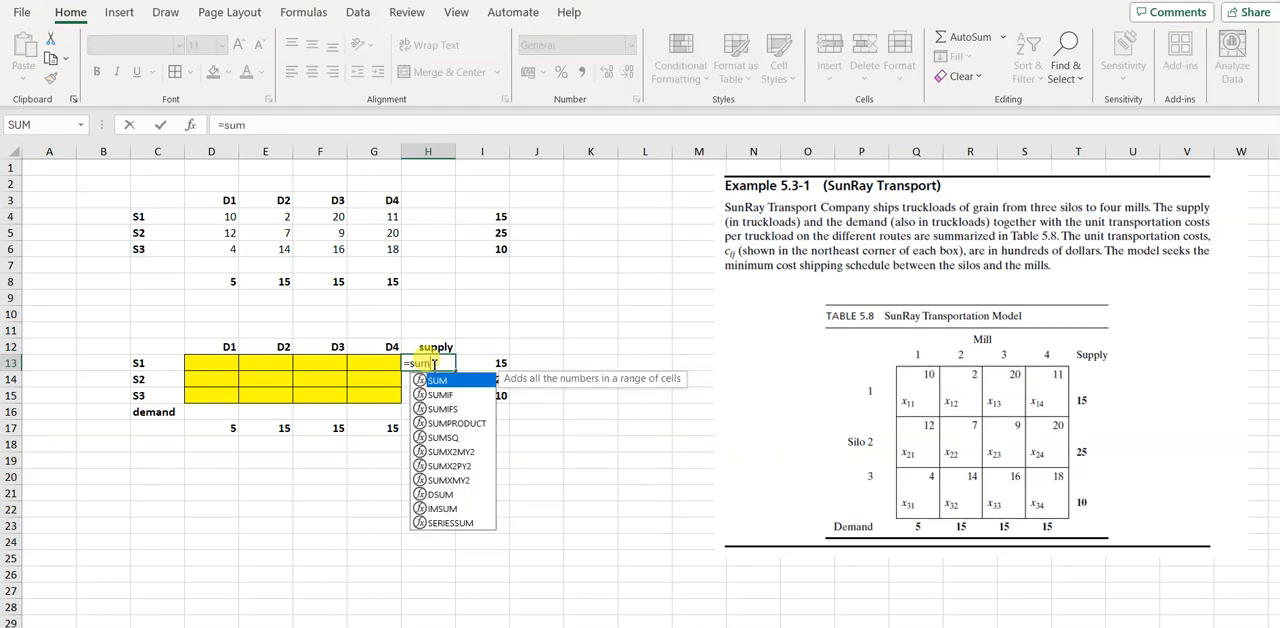
pyautogui.write('(')
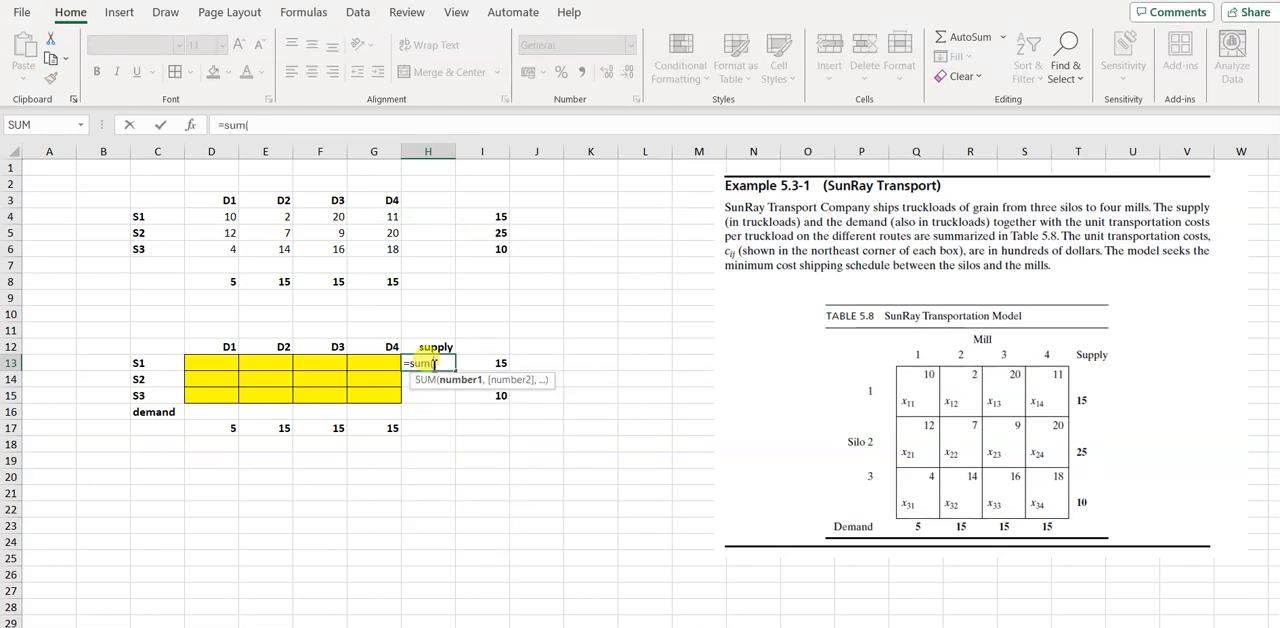
pyautogui.click(196, 362)
pyautogui.hotkey('shift', 'Right')
pyautogui.hotkey('shift', 'Right')
pyautogui.hotkey('shift', 'Right')
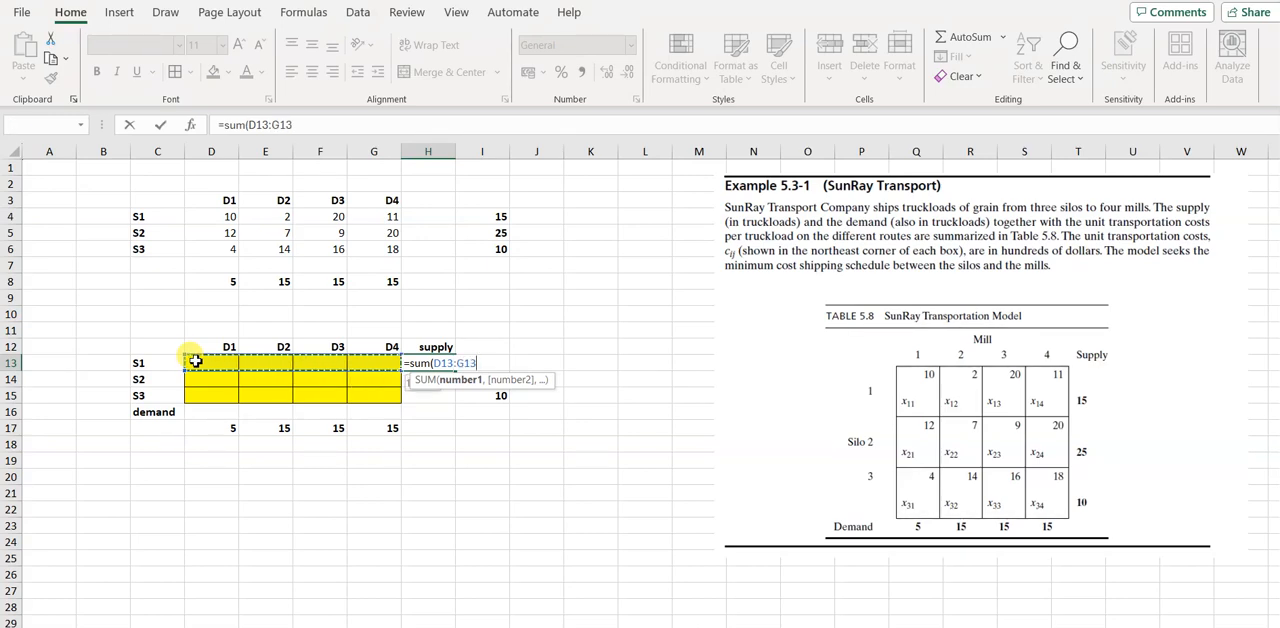
pyautogui.write(')')
pyautogui.press('Return')
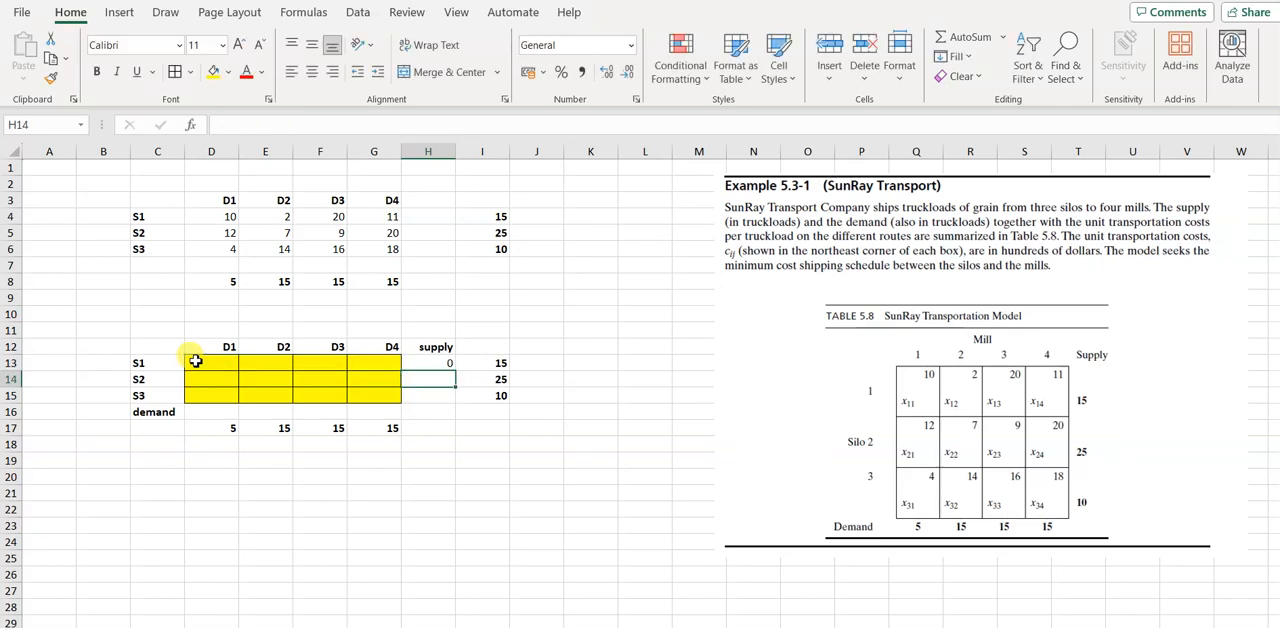
pyautogui.click(430, 362)
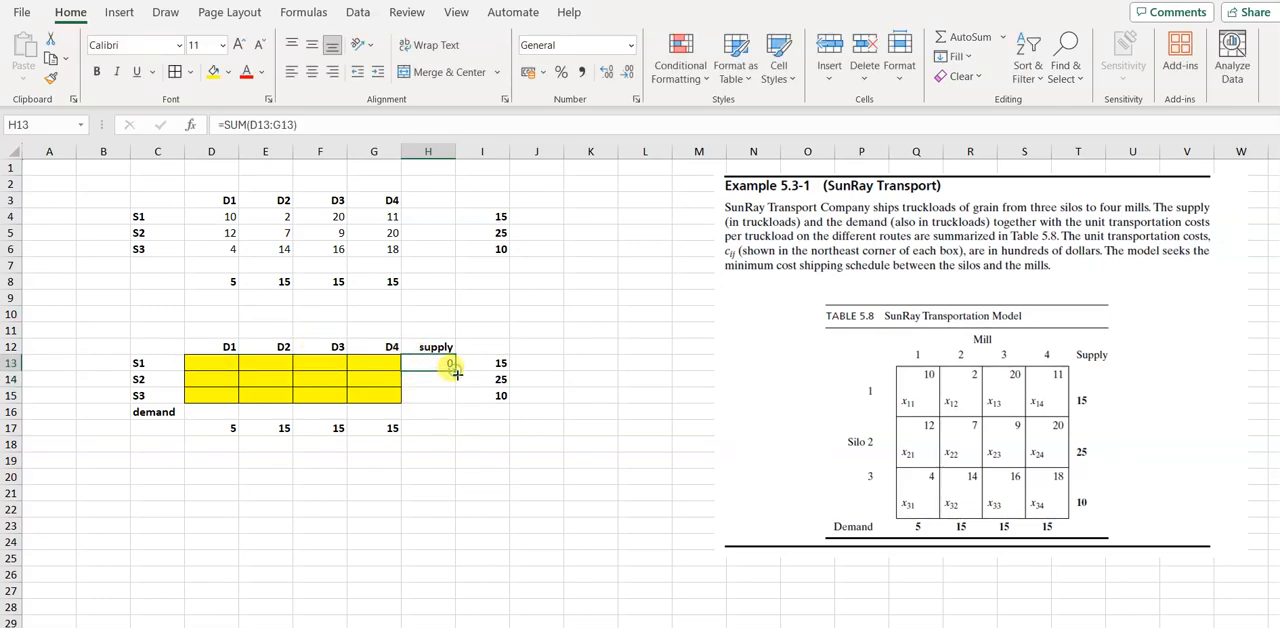
pyautogui.moveTo(457, 373); pyautogui.dragTo(455, 398)
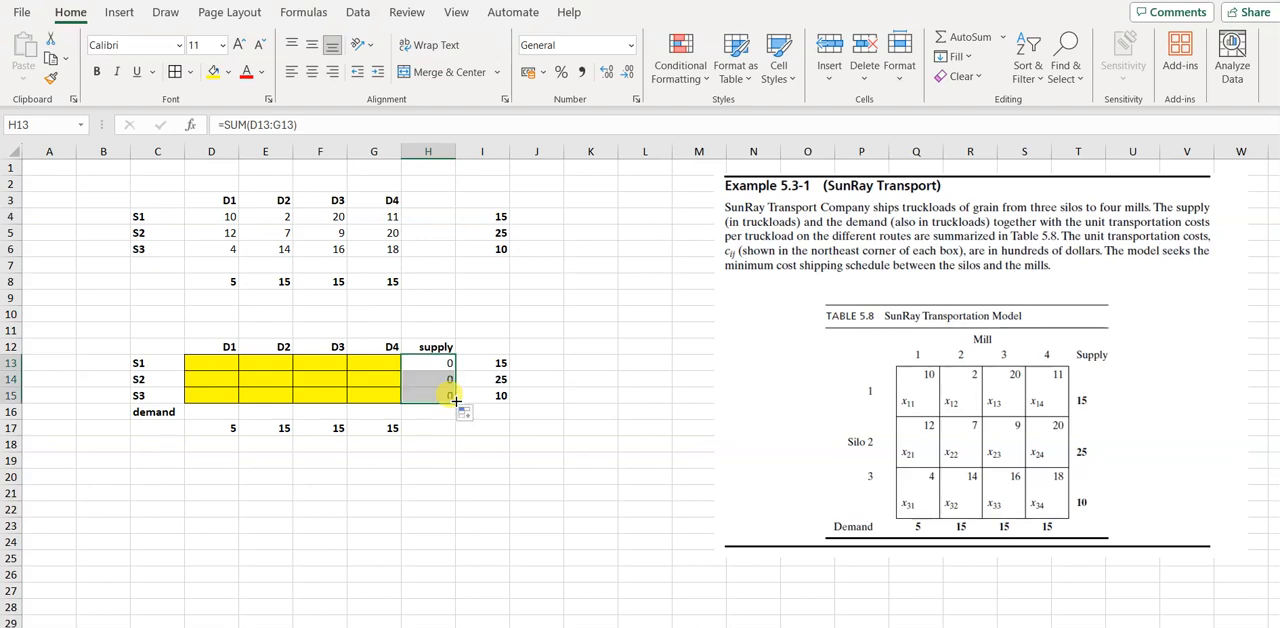
# Total the D1 shipments in D16 with =SUM(D13:D15) and fill the formula across through G16
pyautogui.click(211, 410)
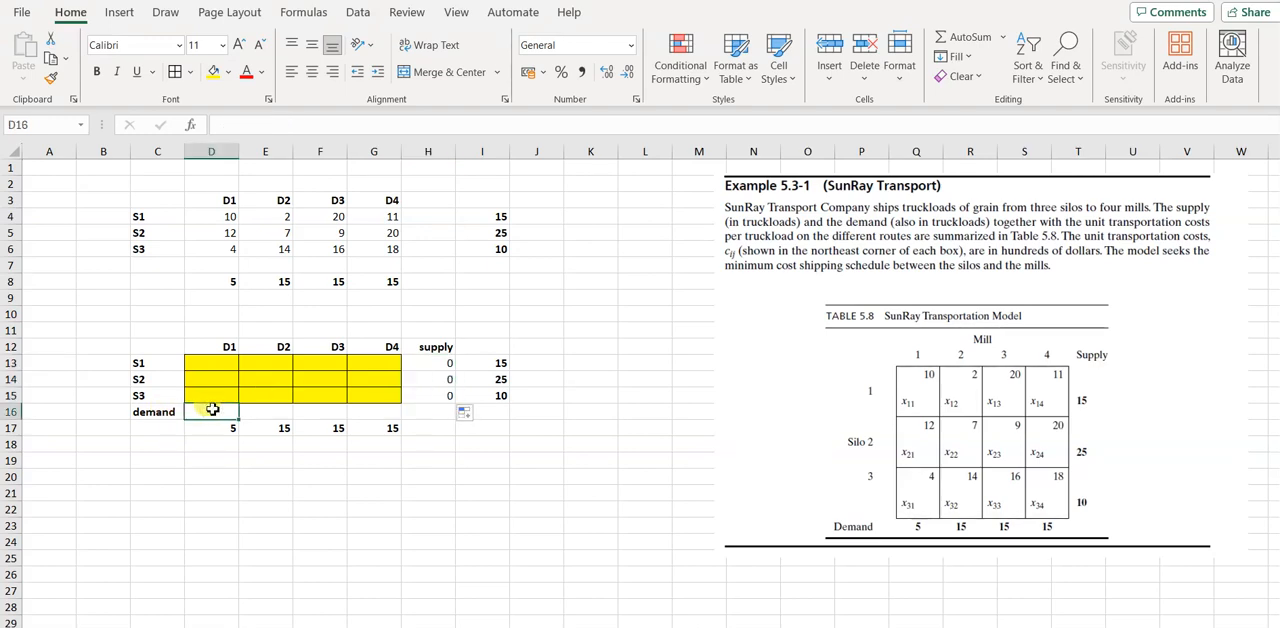
pyautogui.write('=sum')
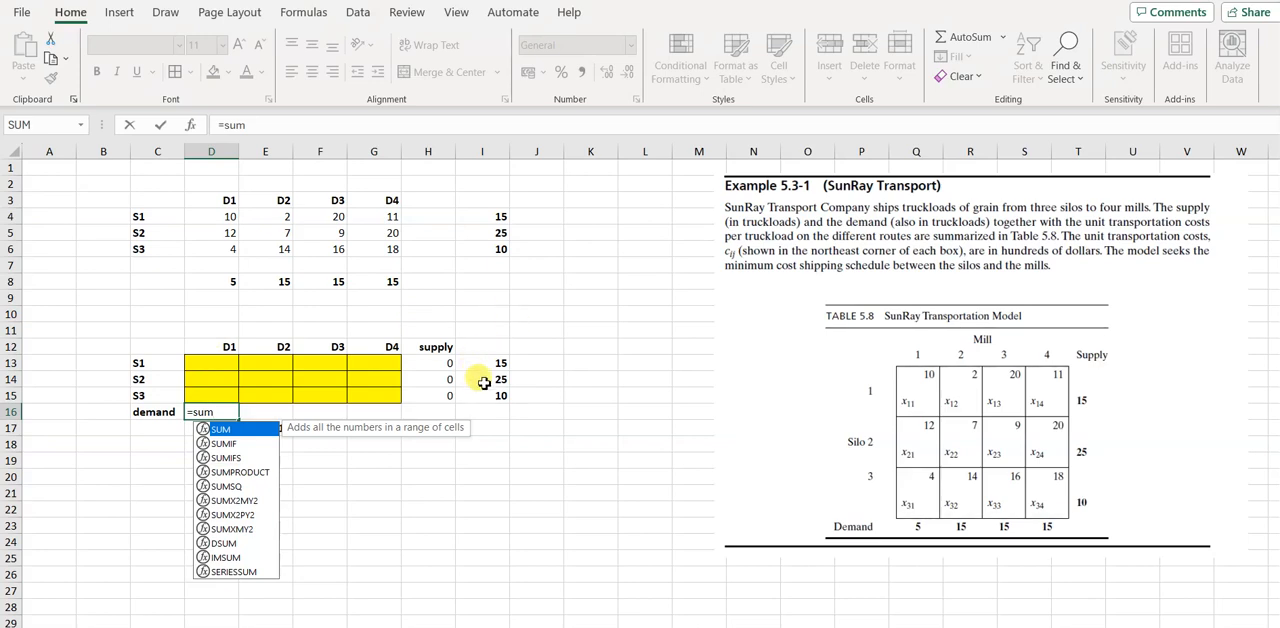
pyautogui.write('(')
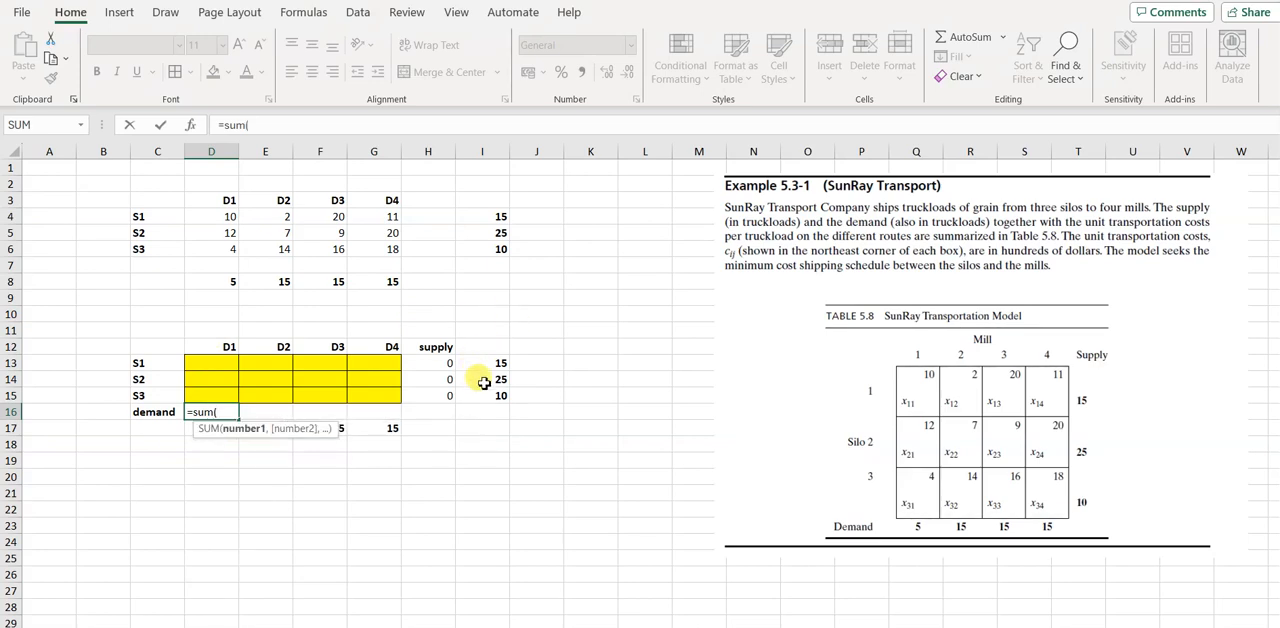
pyautogui.click(213, 365)
pyautogui.hotkey('shift', 'Down')
pyautogui.hotkey('shift', 'Down')
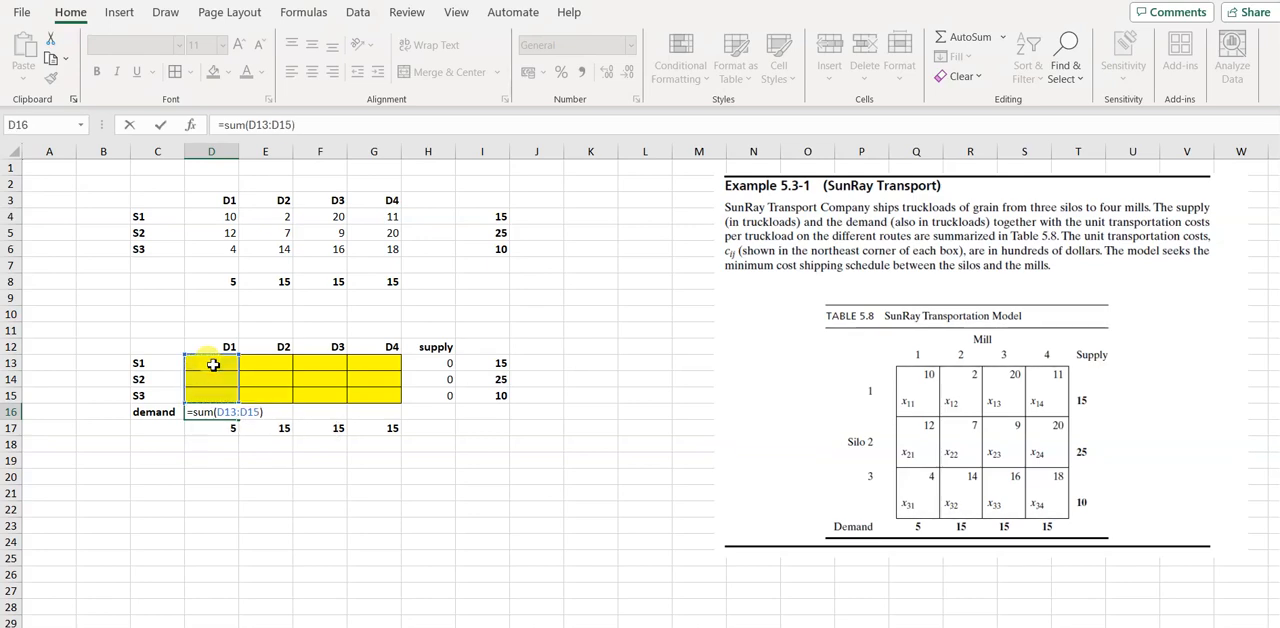
pyautogui.press('Return')
pyautogui.click(228, 412)
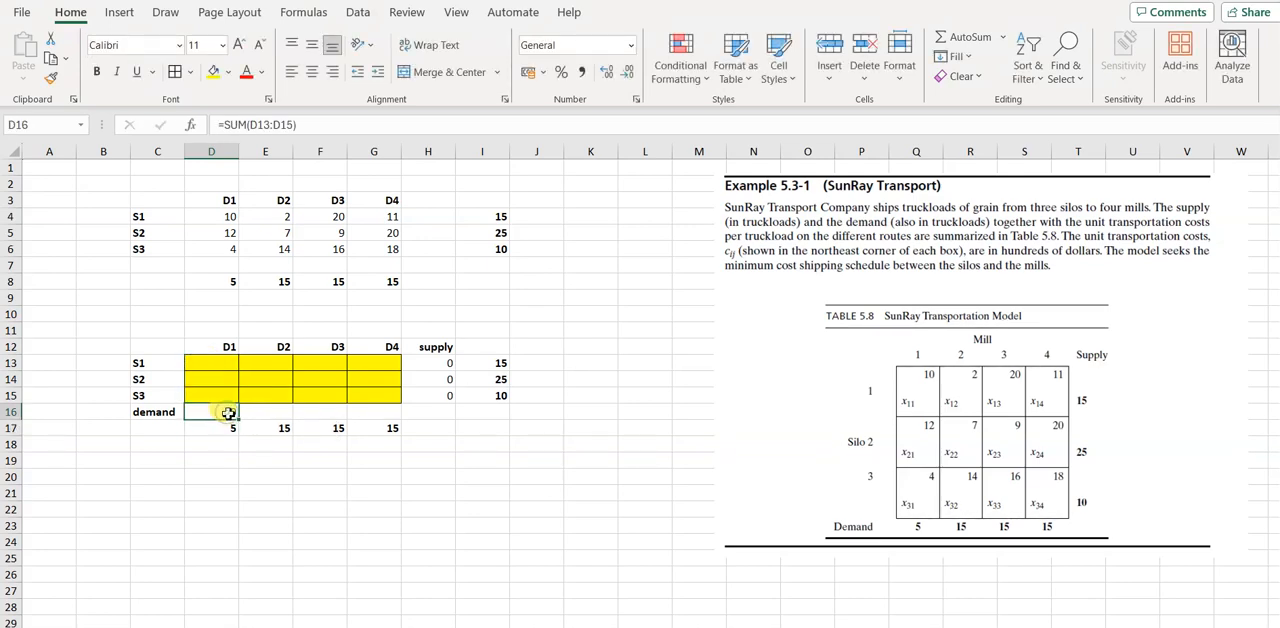
pyautogui.moveTo(240, 421); pyautogui.dragTo(390, 421)
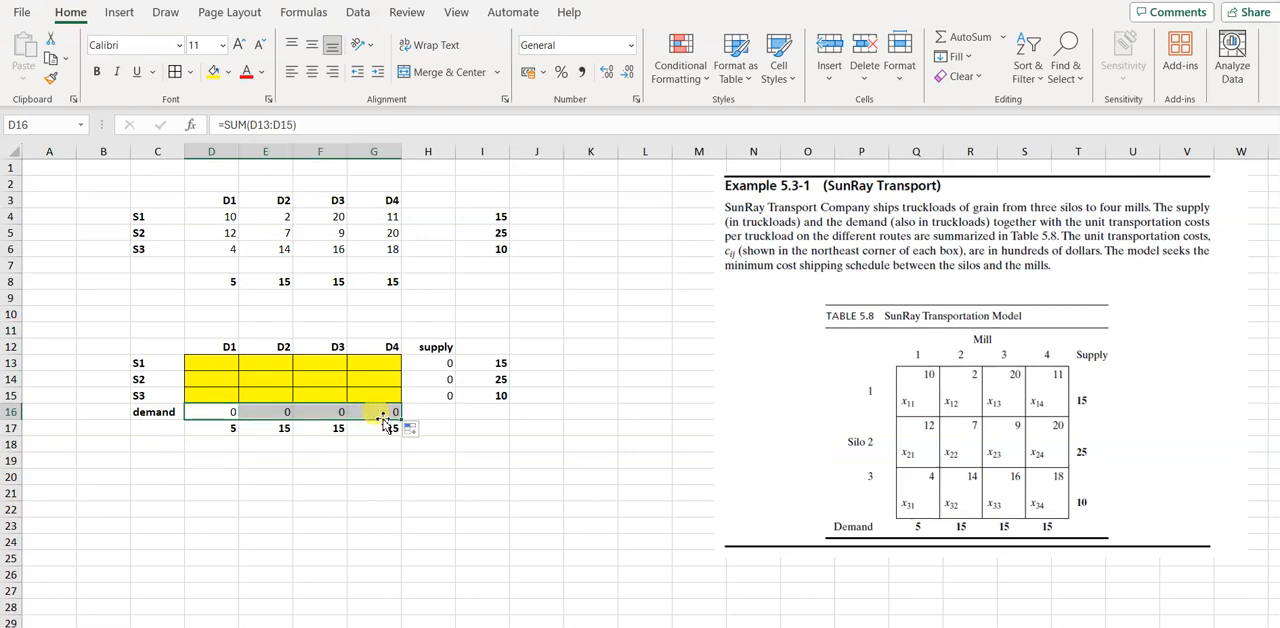
# Label cell B20 "total cost" and begin a formula in the adjacent cell C20
pyautogui.click(103, 481)
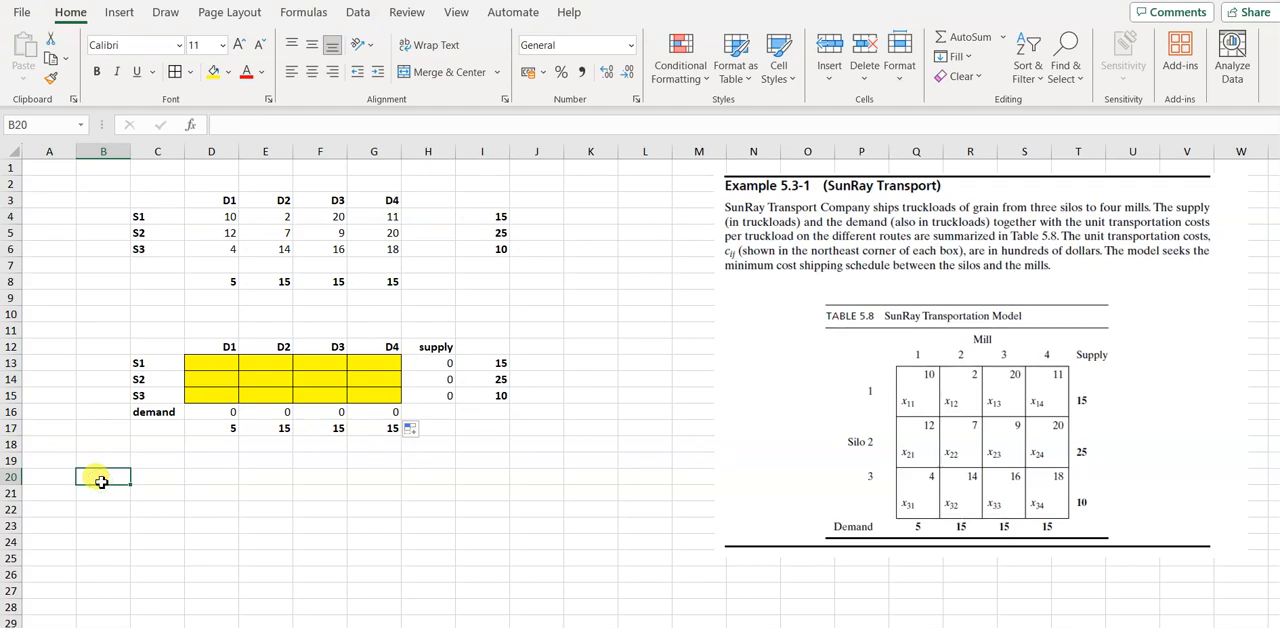
pyautogui.write('total')
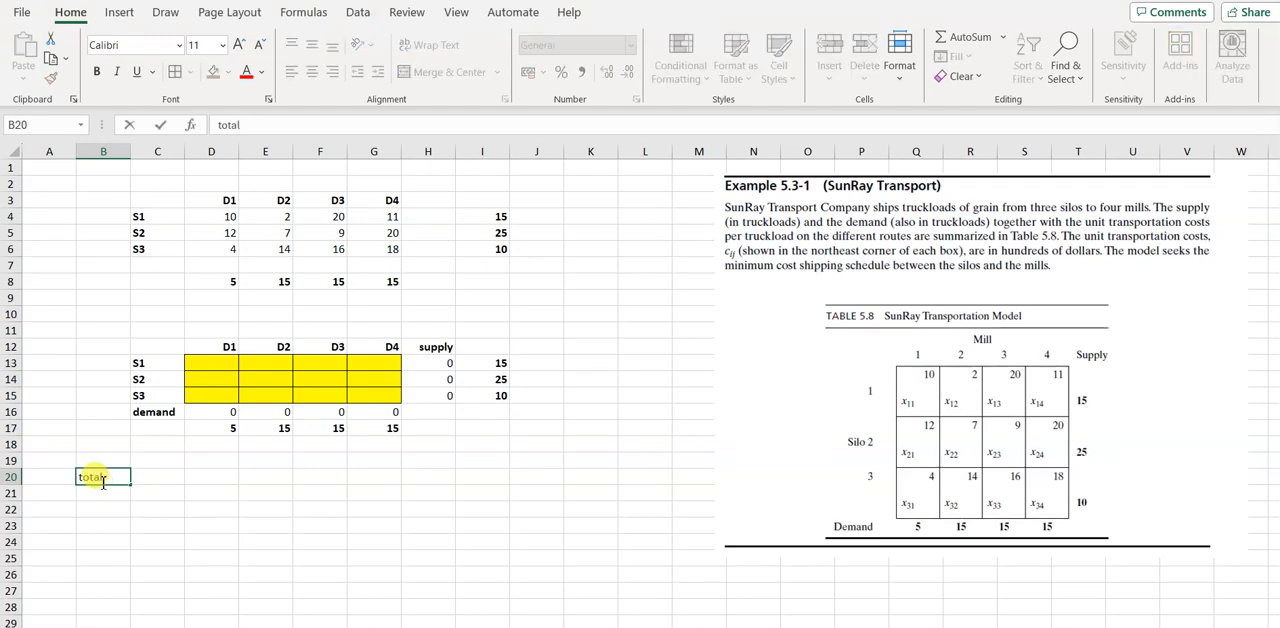
pyautogui.write(' cost')
pyautogui.press('Tab')
pyautogui.write('=')
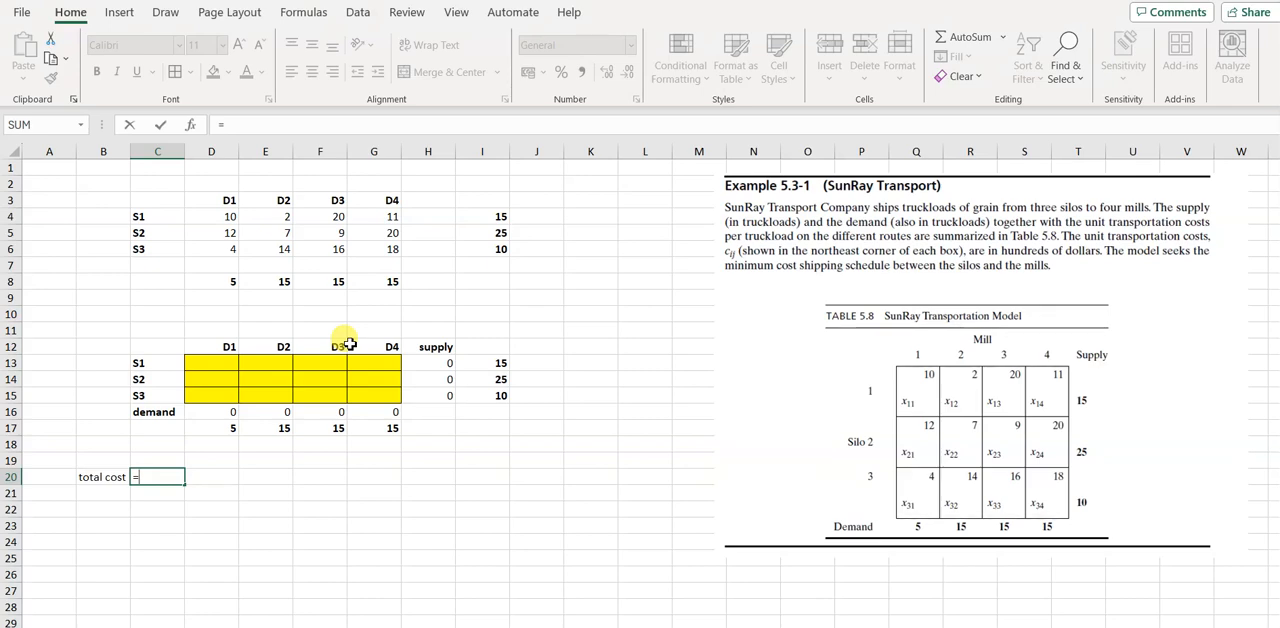
pyautogui.click(216, 218)
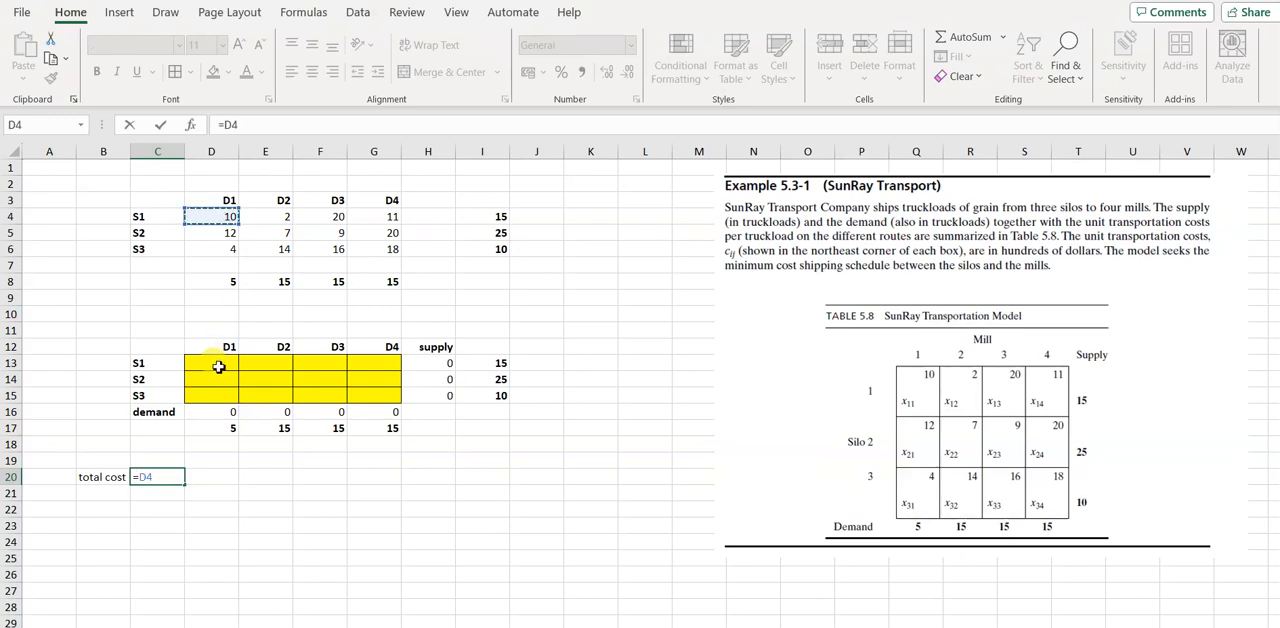
pyautogui.click(218, 367)
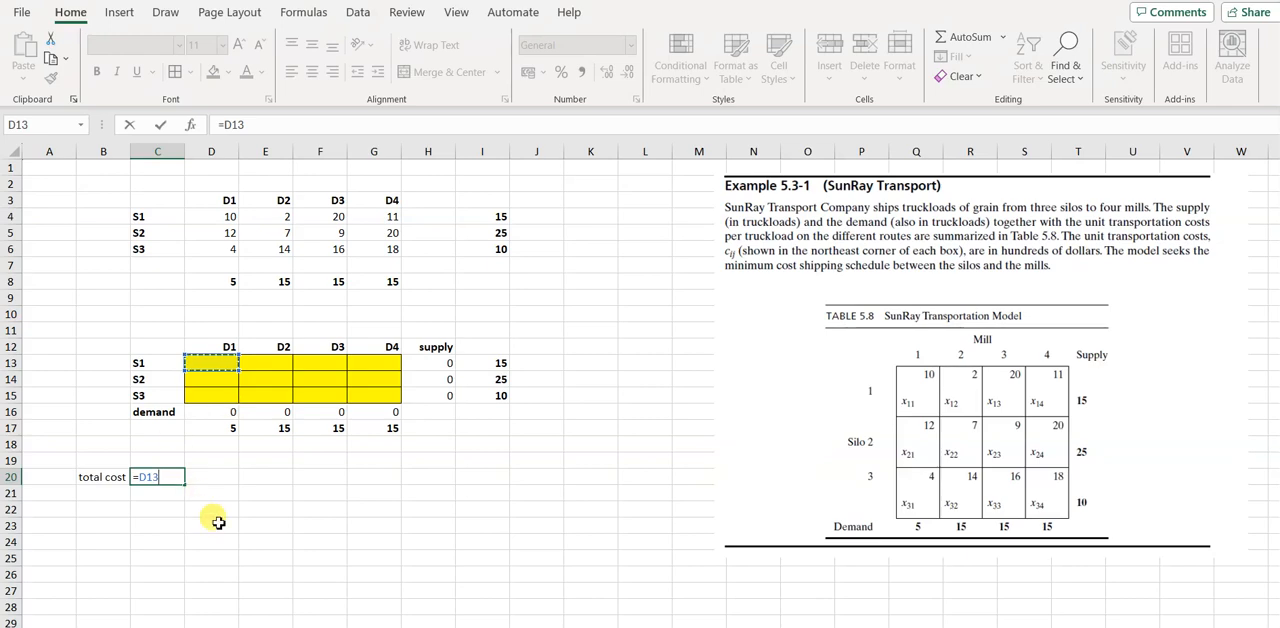
pyautogui.press('BackSpace')
pyautogui.press('BackSpace')
pyautogui.press('BackSpace')
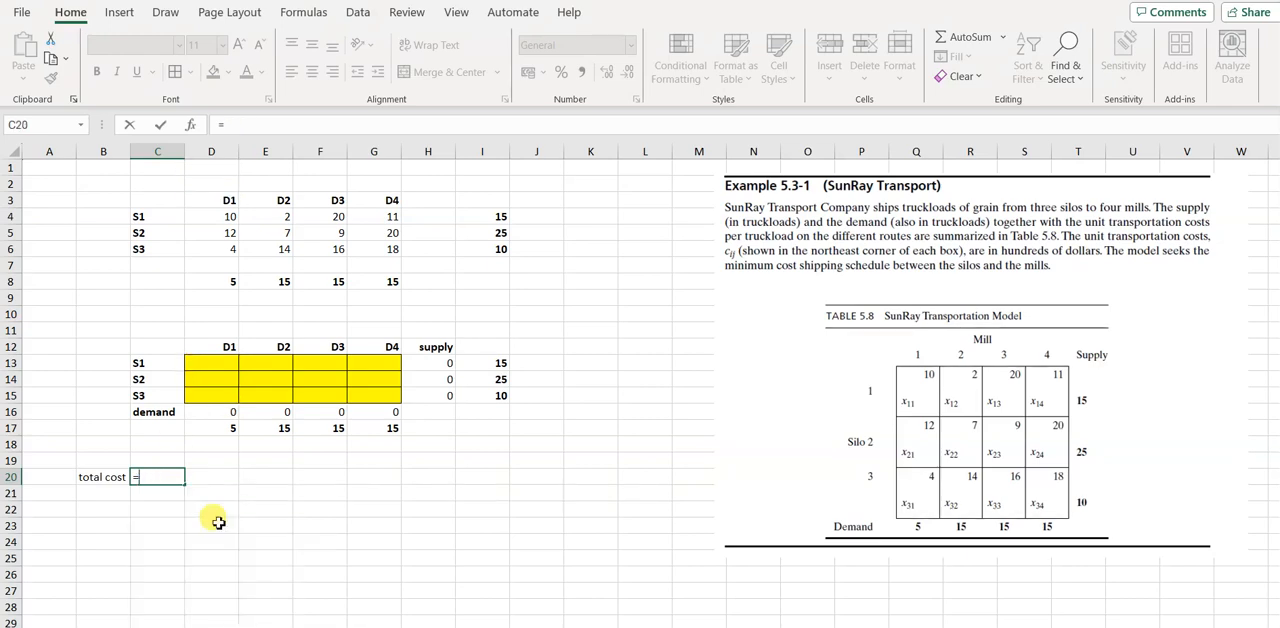
# Complete the total cost formula in C20 as =SUMPRODUCT(D4:G6,D13:G15), multiplying unit costs by shipment variables
pyautogui.write('s')
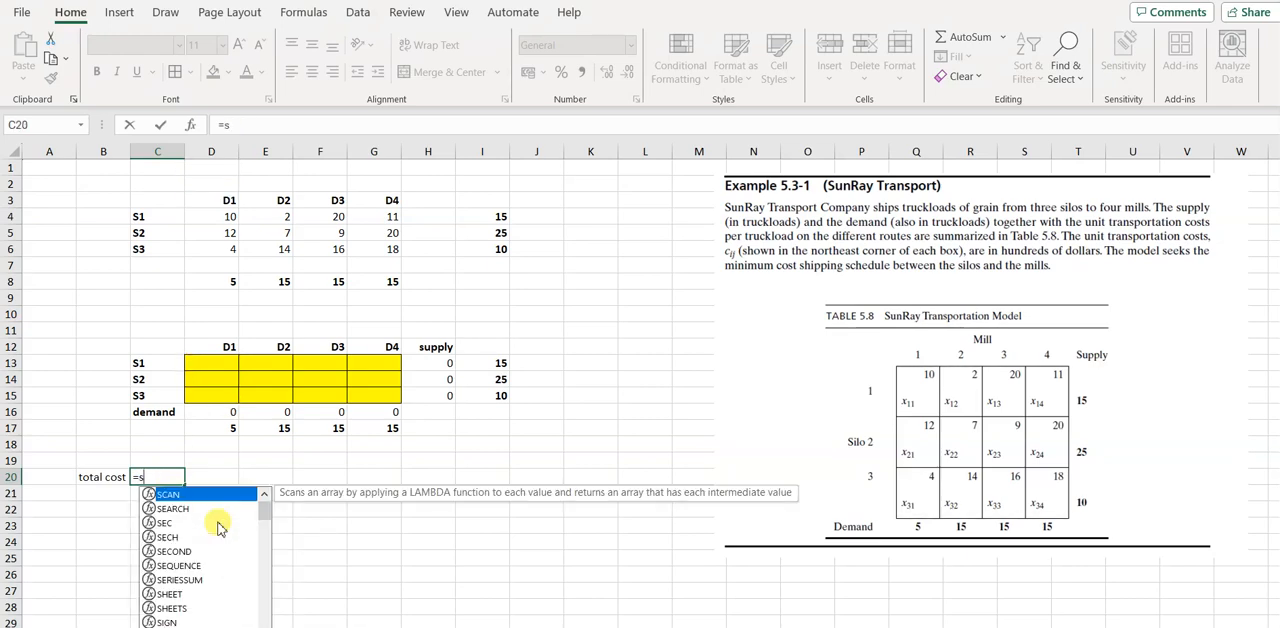
pyautogui.write('umproduct')
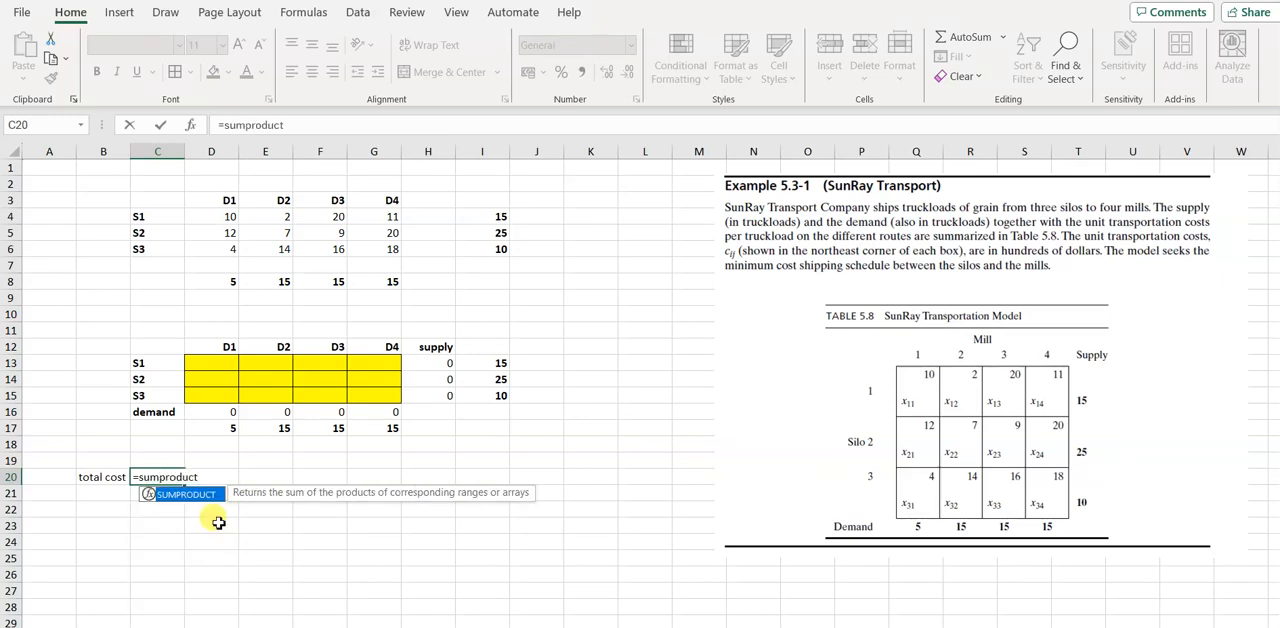
pyautogui.write('(')
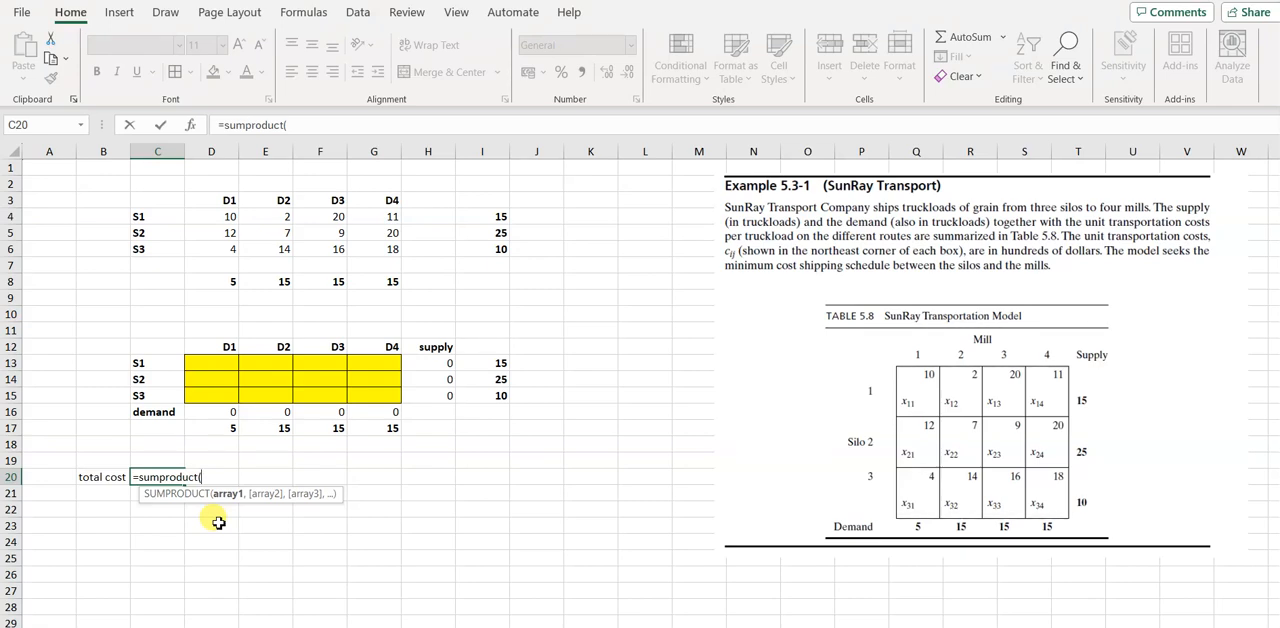
pyautogui.click(219, 216)
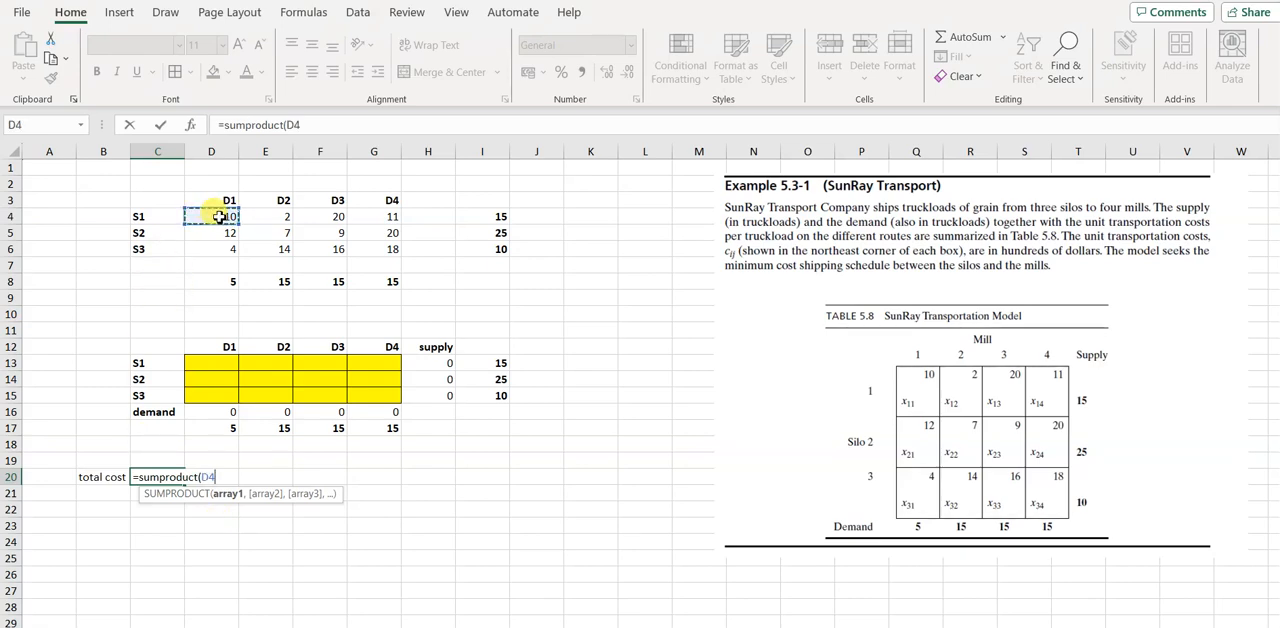
pyautogui.moveTo(230, 217); pyautogui.dragTo(404, 253)
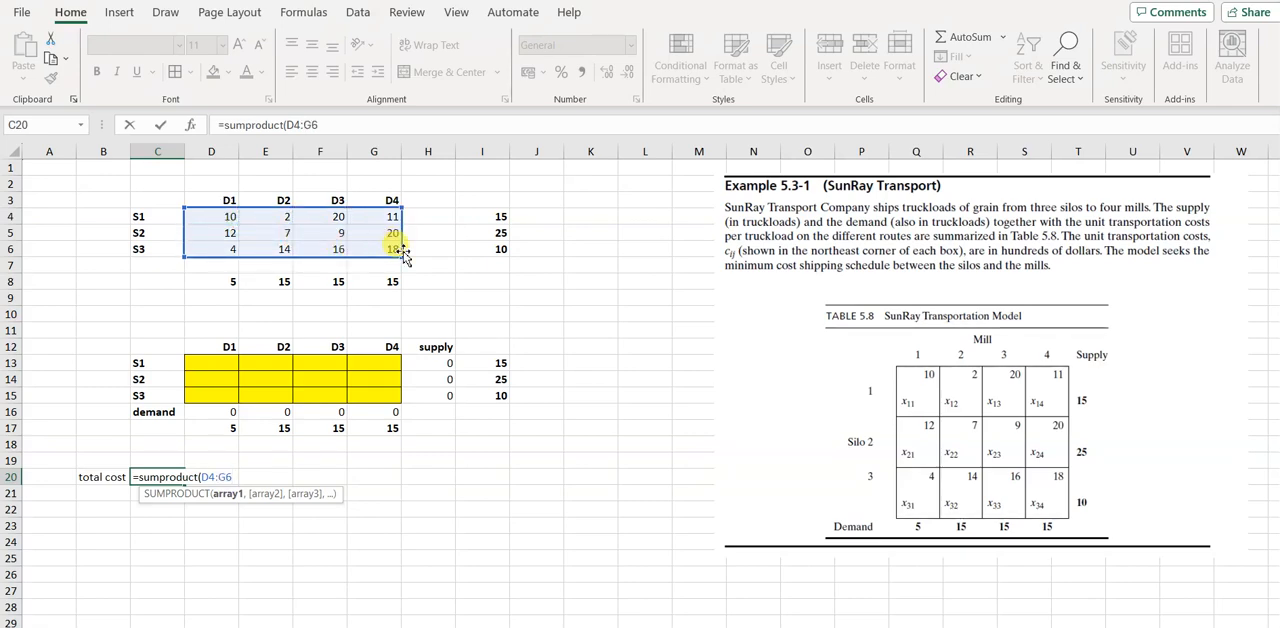
pyautogui.write(',')
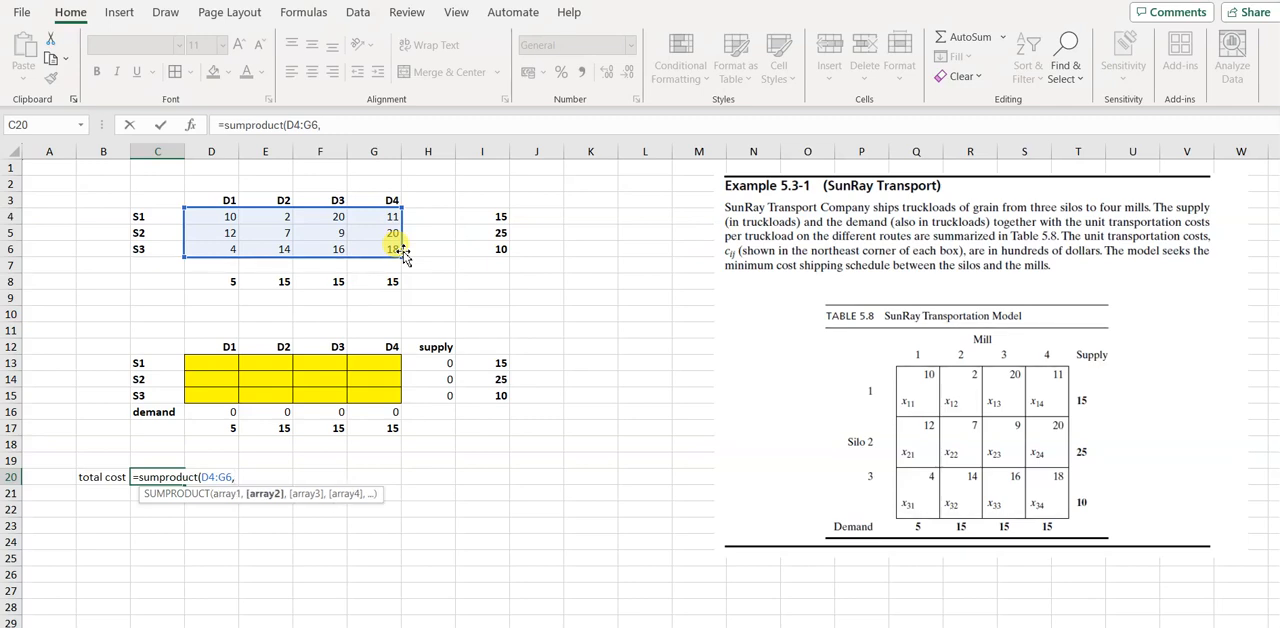
pyautogui.click(203, 363)
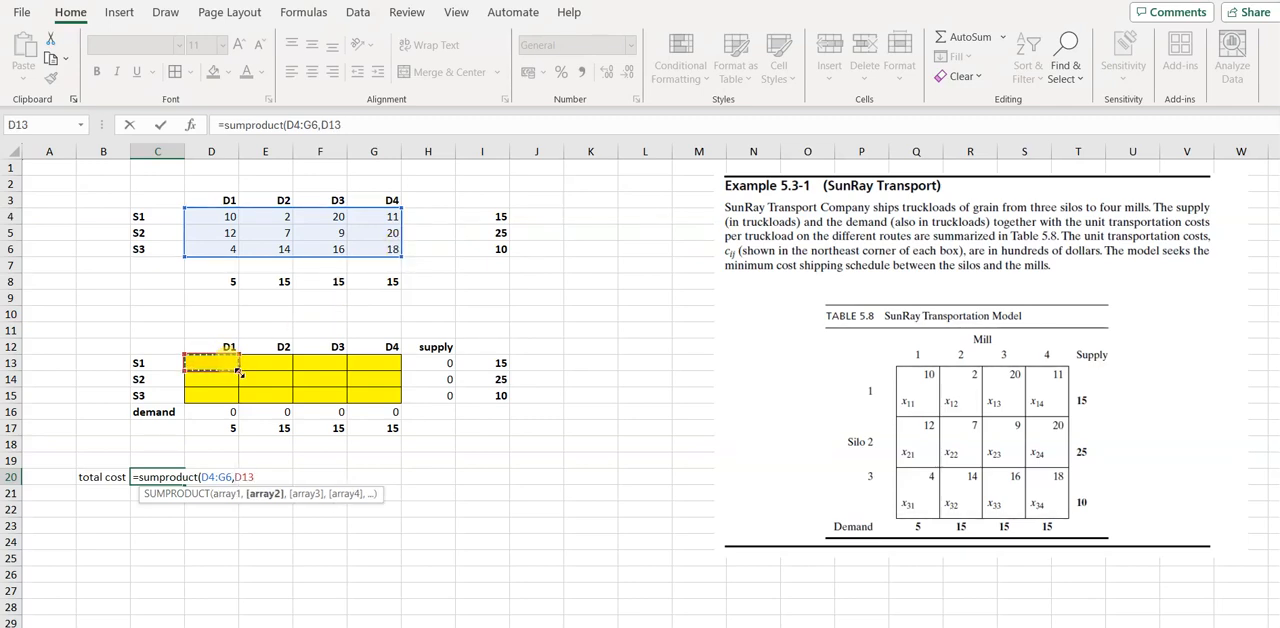
pyautogui.moveTo(239, 372); pyautogui.dragTo(395, 398)
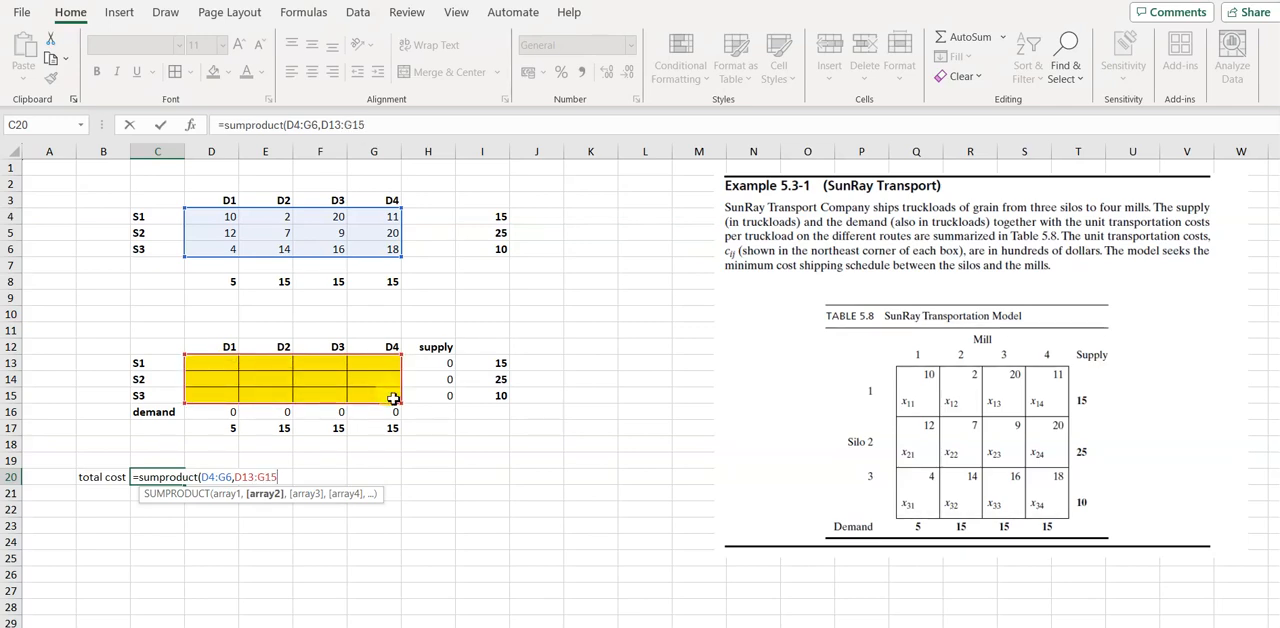
pyautogui.write(')')
pyautogui.press('Return')
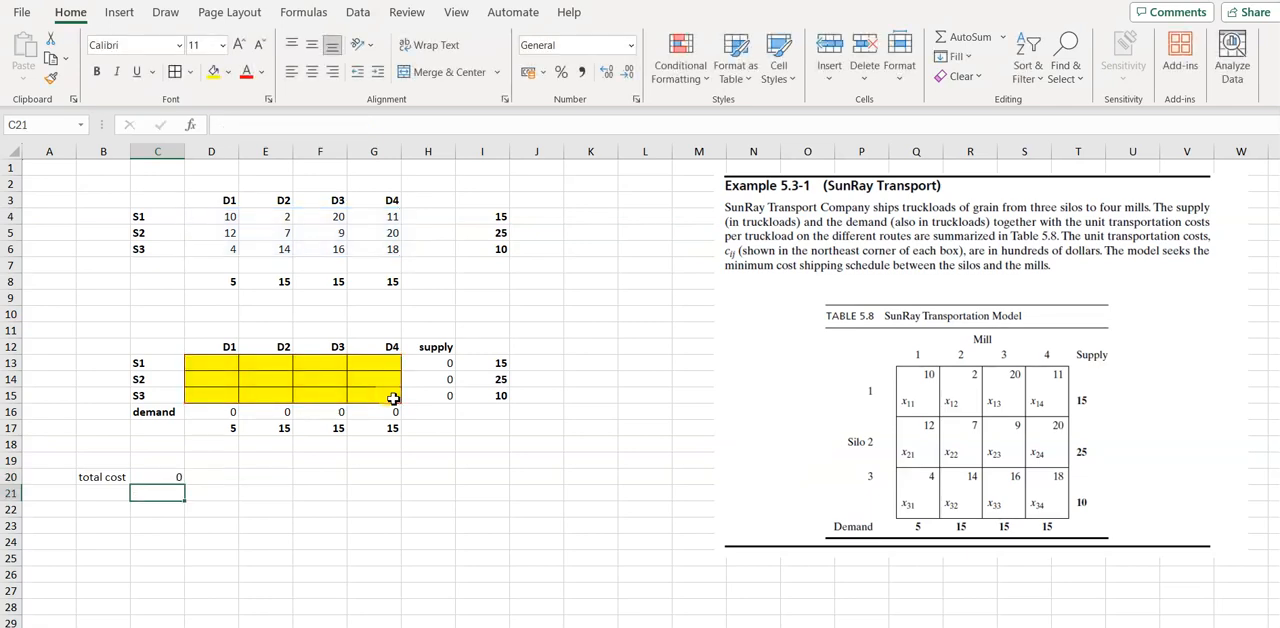
# Apply a yellow fill to the total cost cell C20
pyautogui.click(156, 476)
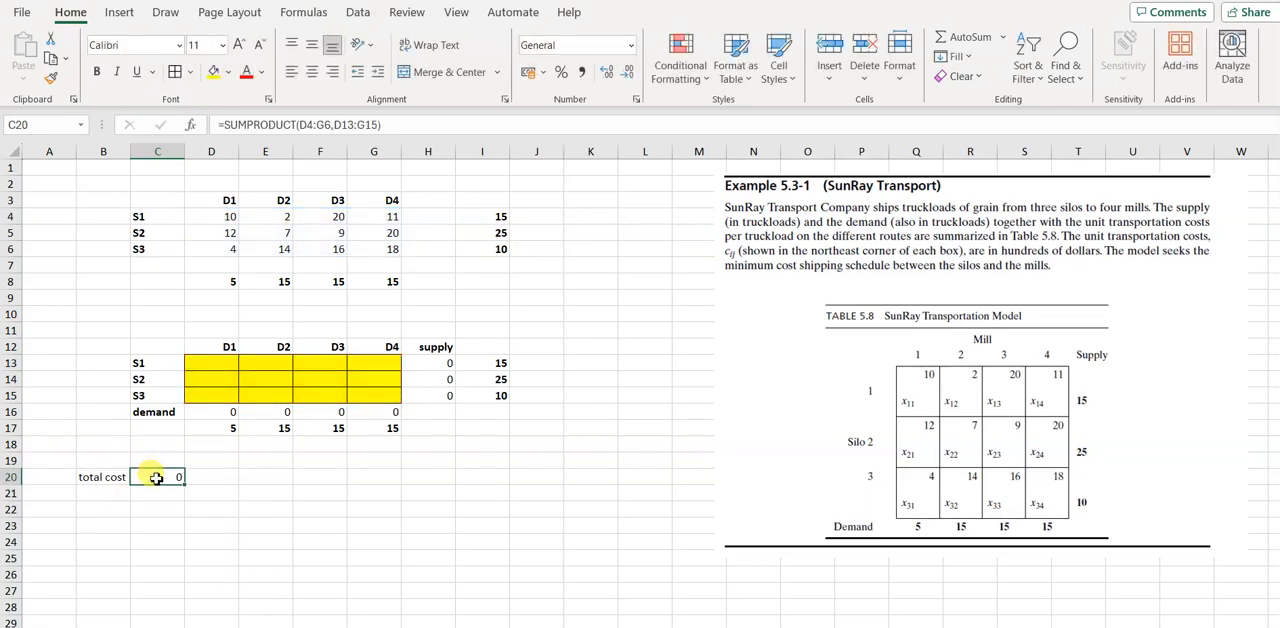
pyautogui.click(212, 71)
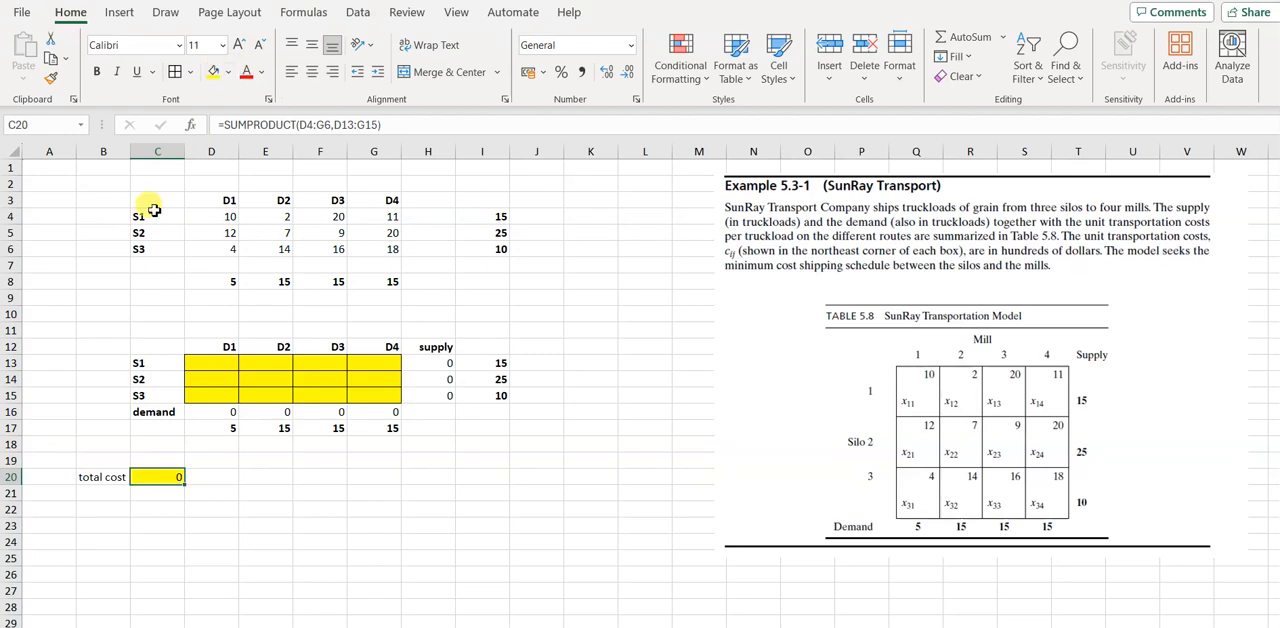
pyautogui.click(296, 521)
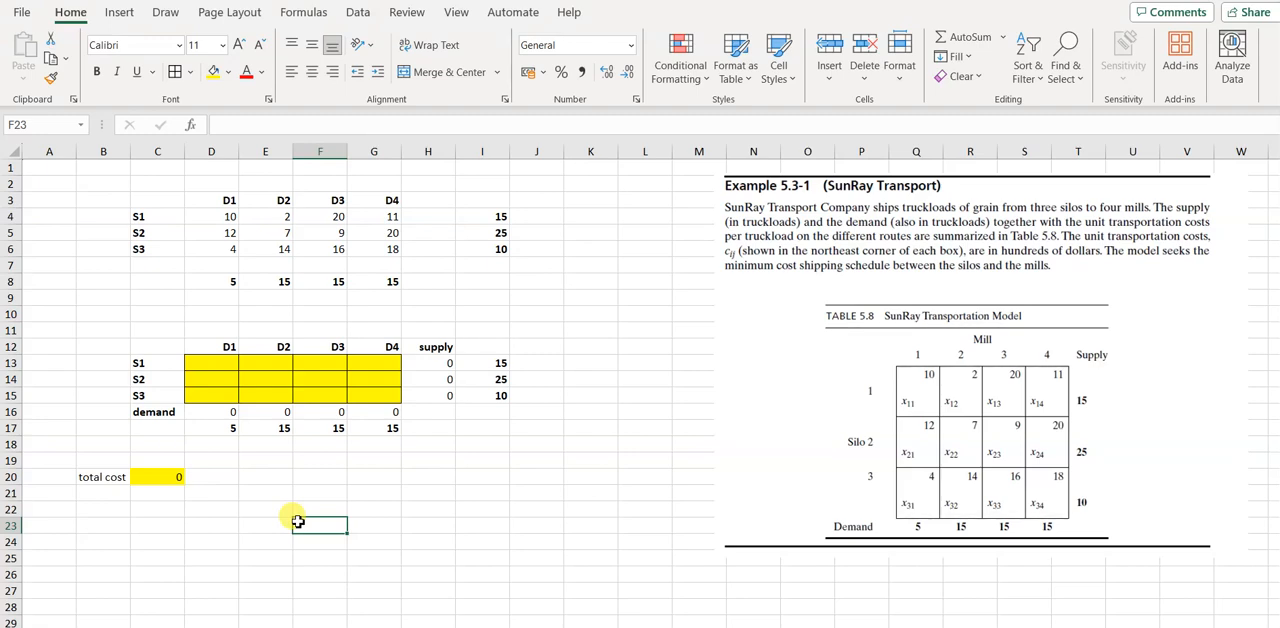
# Open Solver and reset all its previous options and cell selections
pyautogui.click(165, 474)
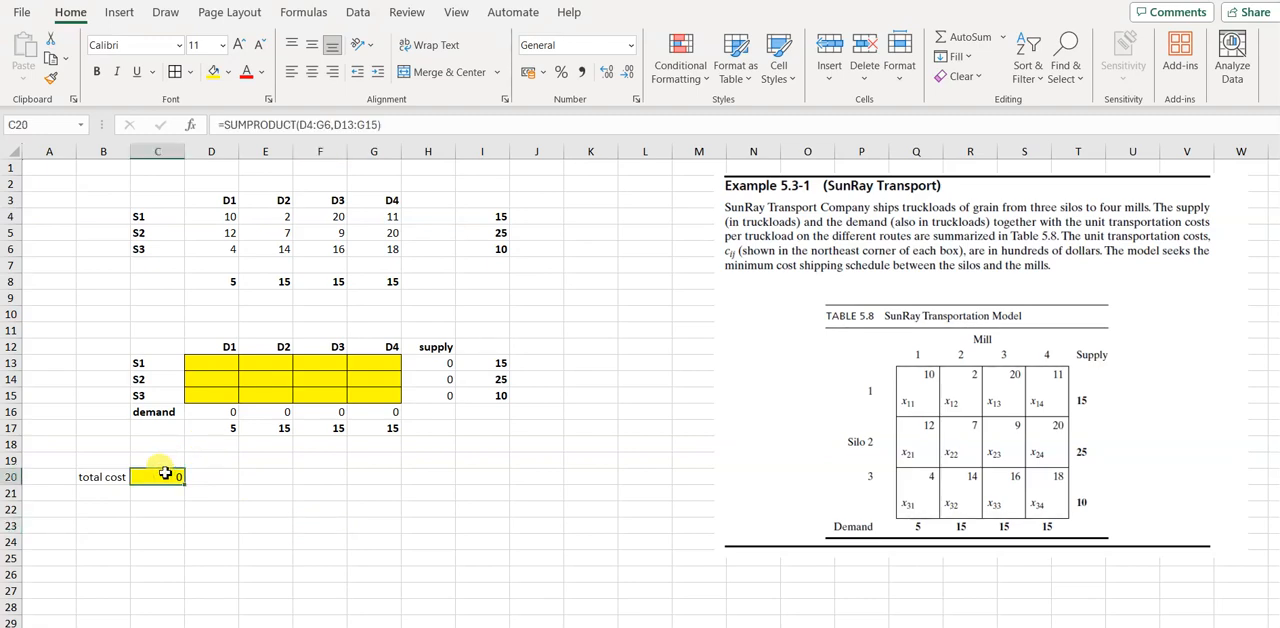
pyautogui.click(358, 14)
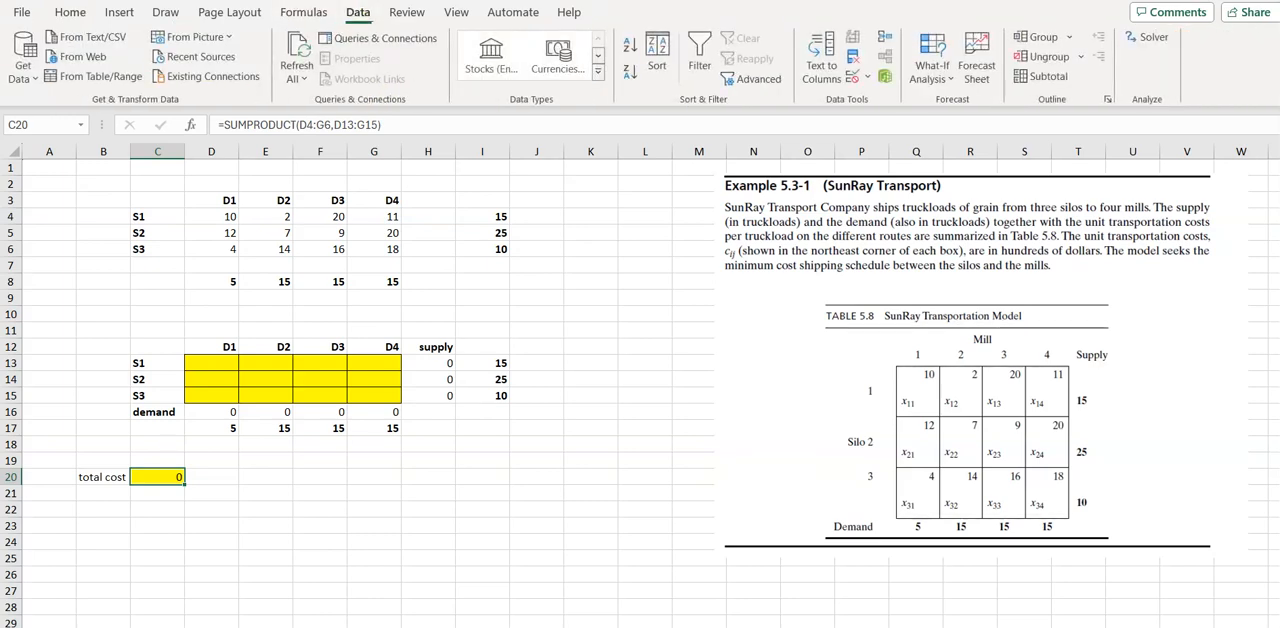
pyautogui.click(1153, 40)
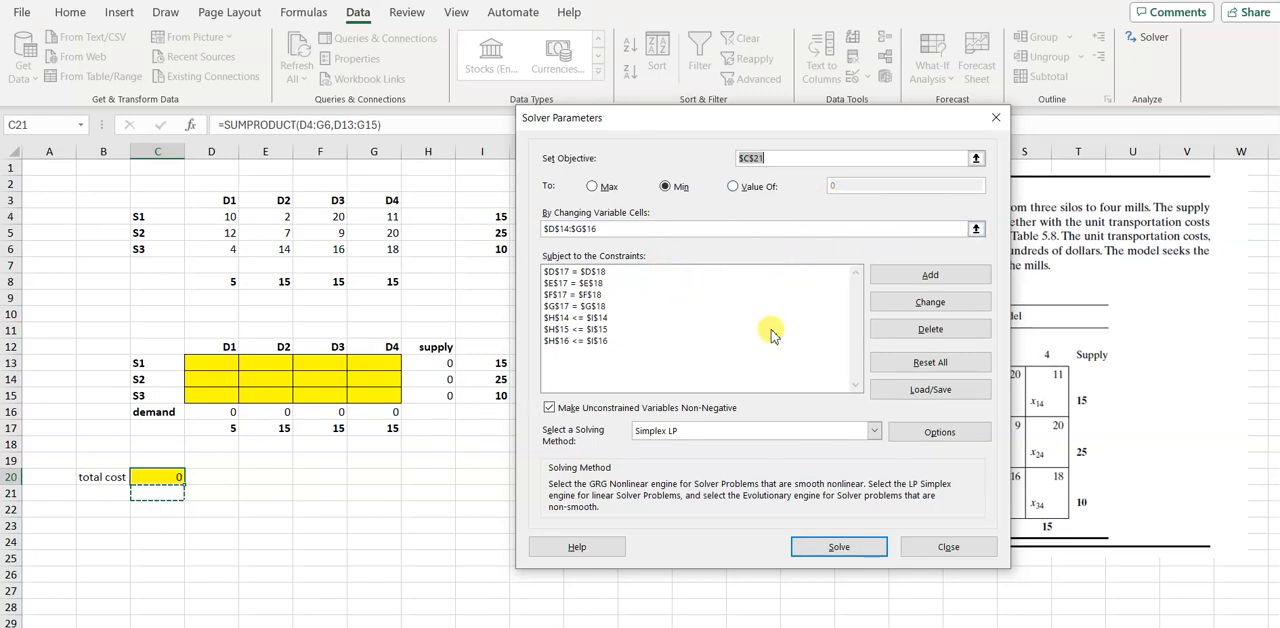
pyautogui.click(940, 372)
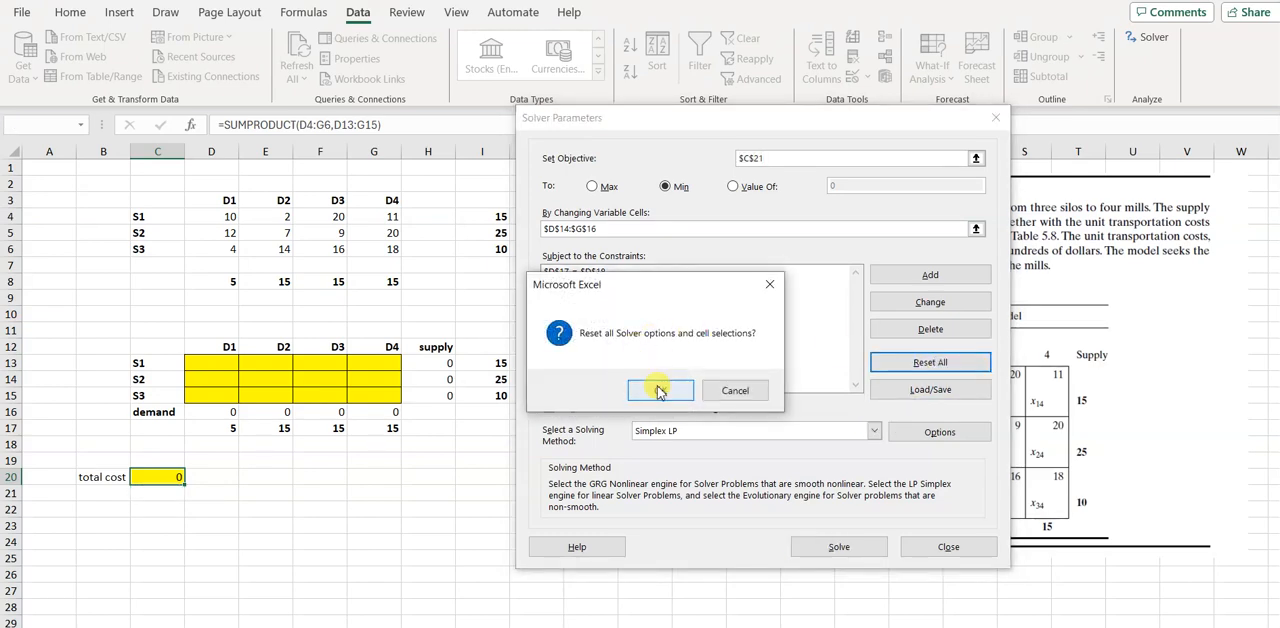
pyautogui.click(659, 391)
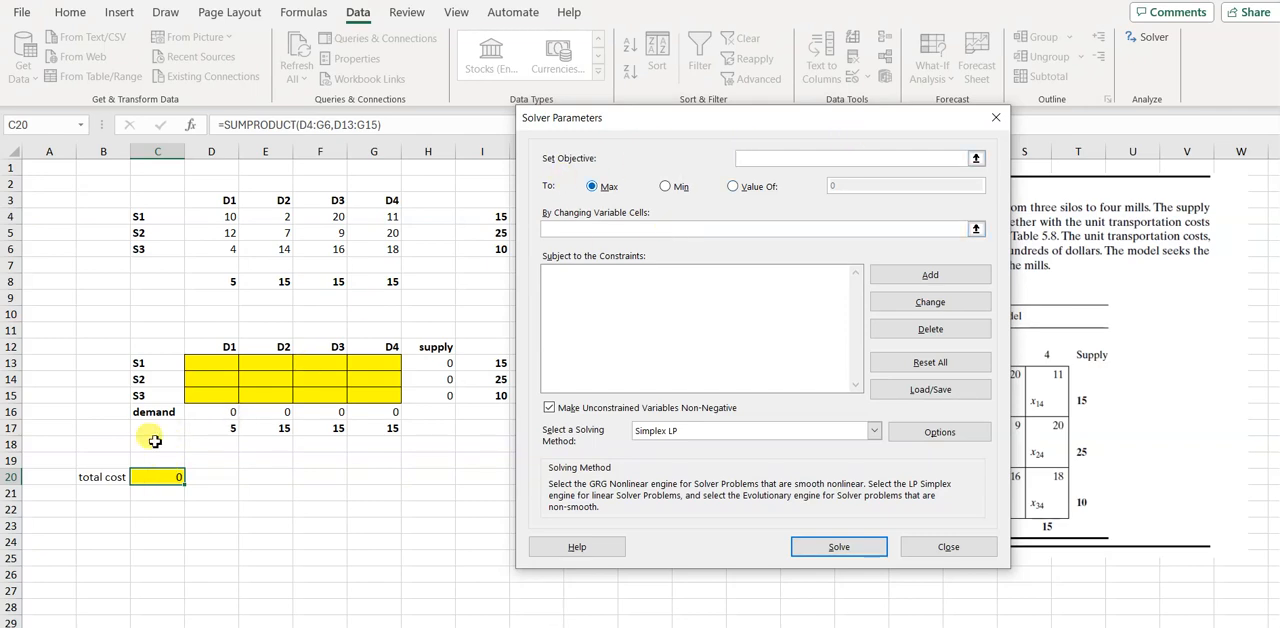
# Set Solver to minimize the total cost in C20 by changing variable cells D13:G15, using the Simplex LP solving method
pyautogui.click(161, 483)
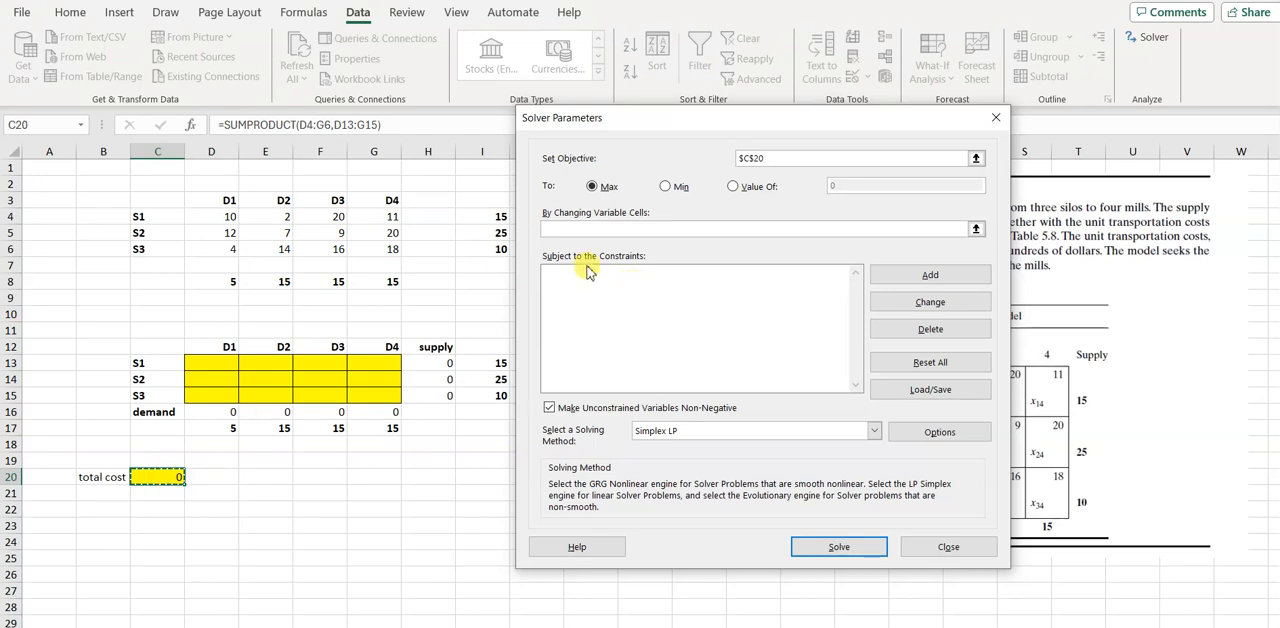
pyautogui.click(667, 187)
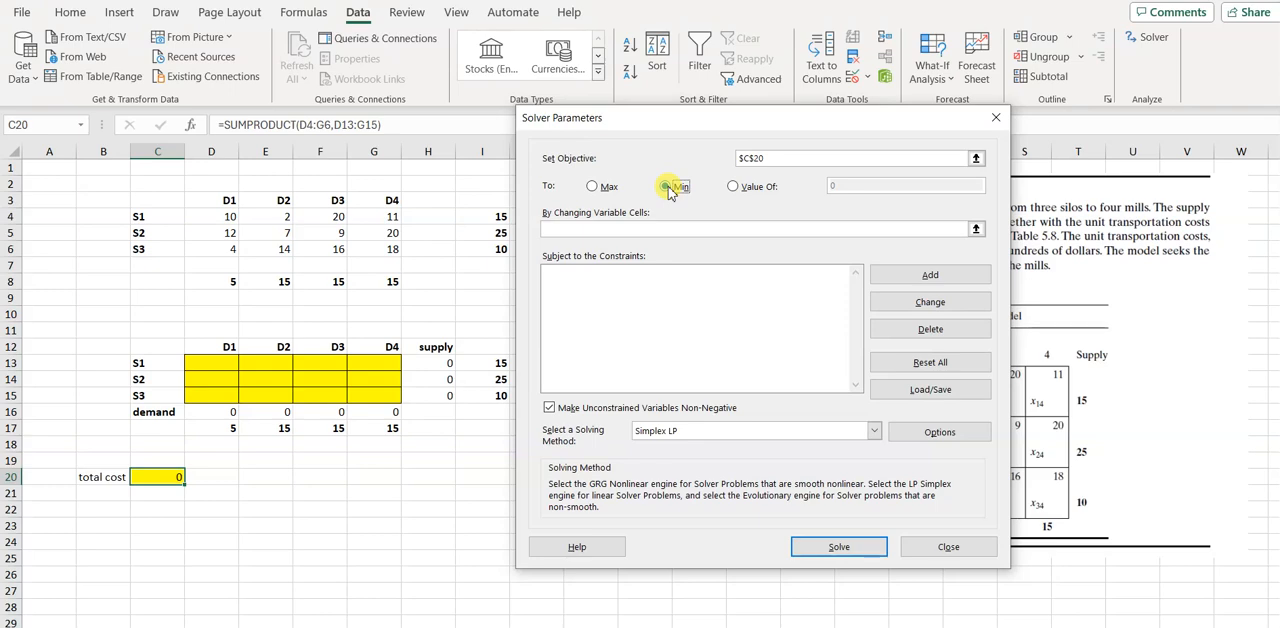
pyautogui.click(600, 228)
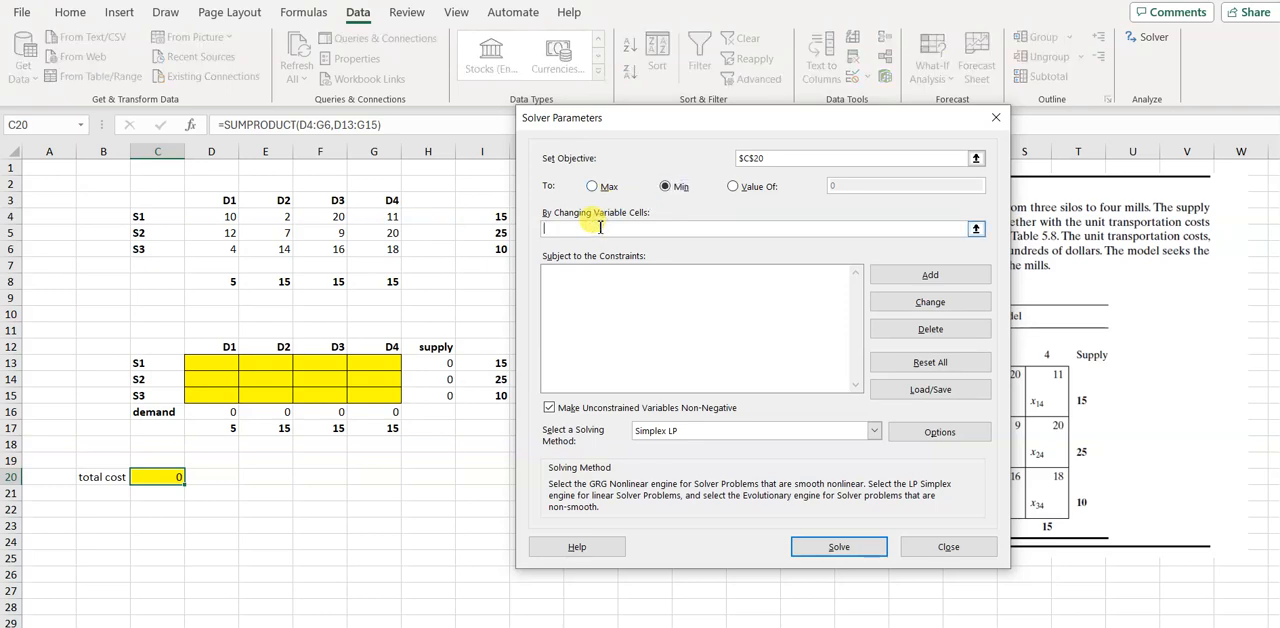
pyautogui.click(218, 366)
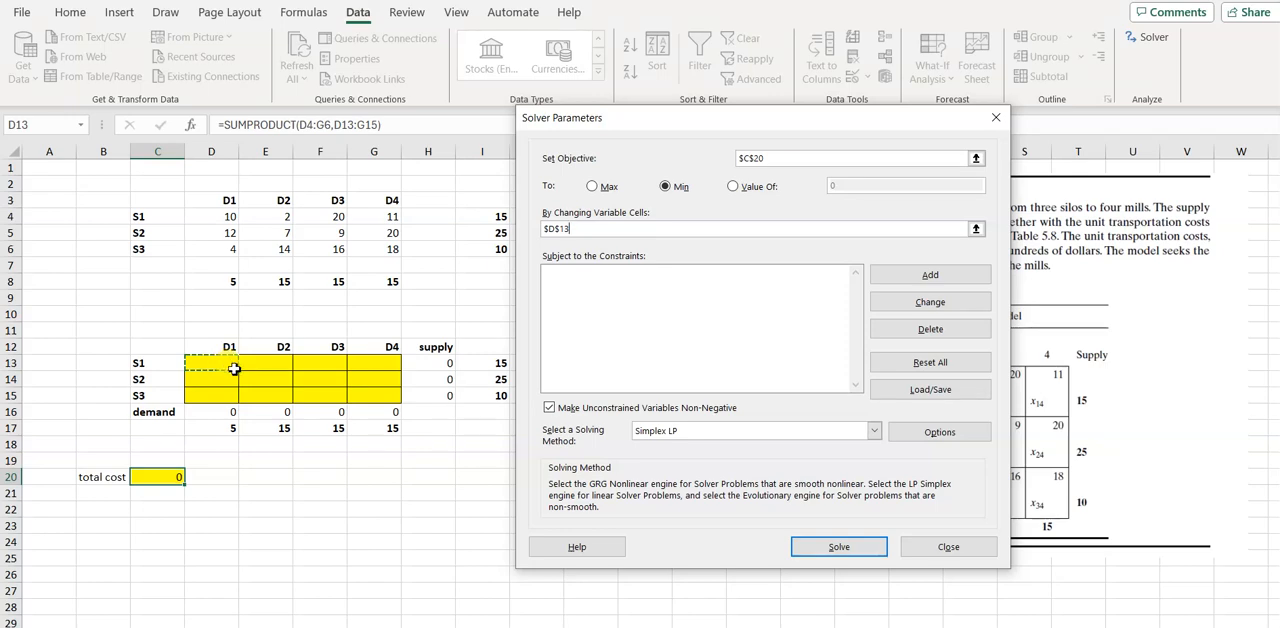
pyautogui.moveTo(237, 370); pyautogui.dragTo(380, 394)
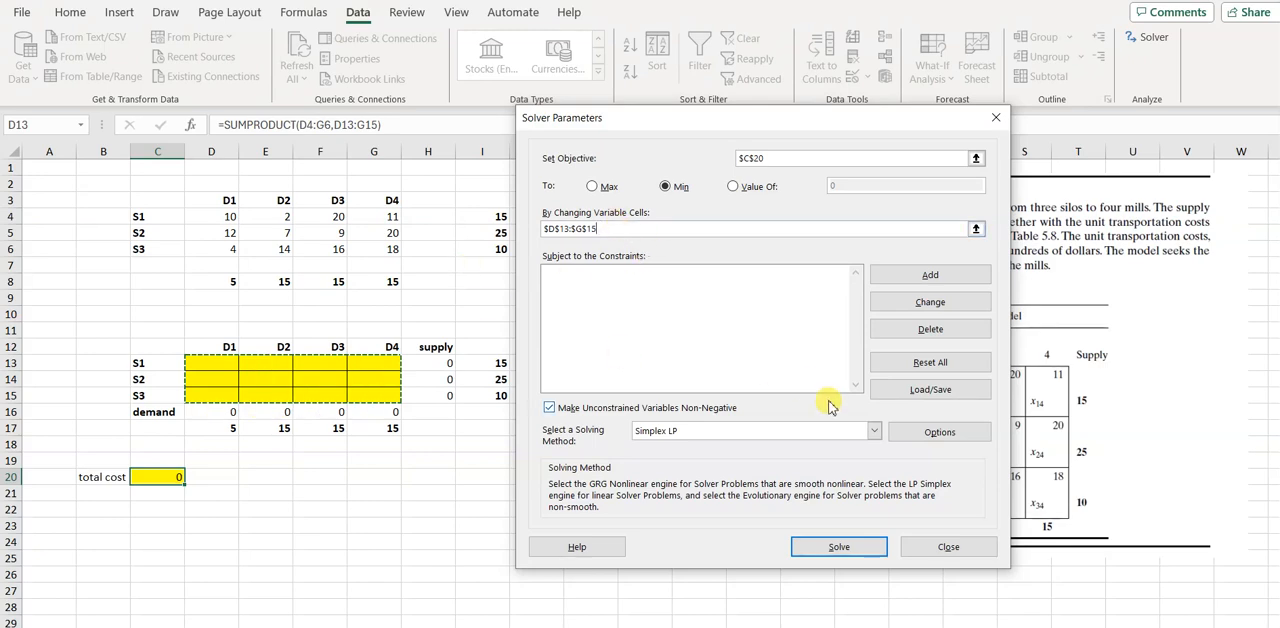
pyautogui.click(889, 432)
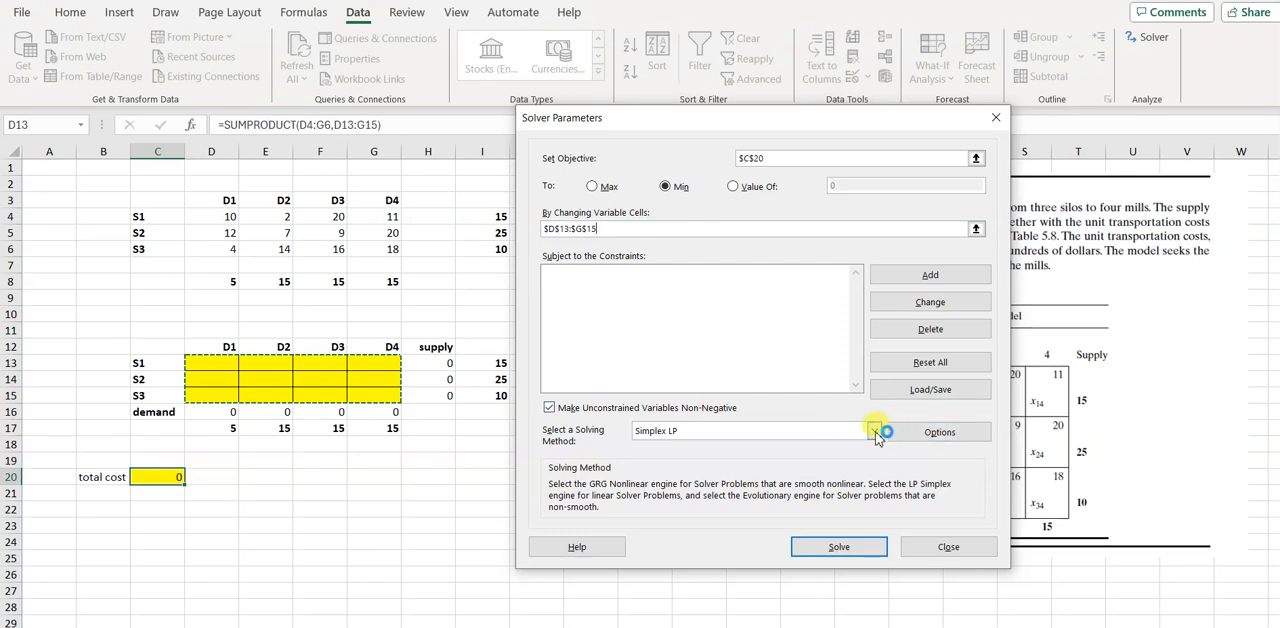
pyautogui.click(875, 433)
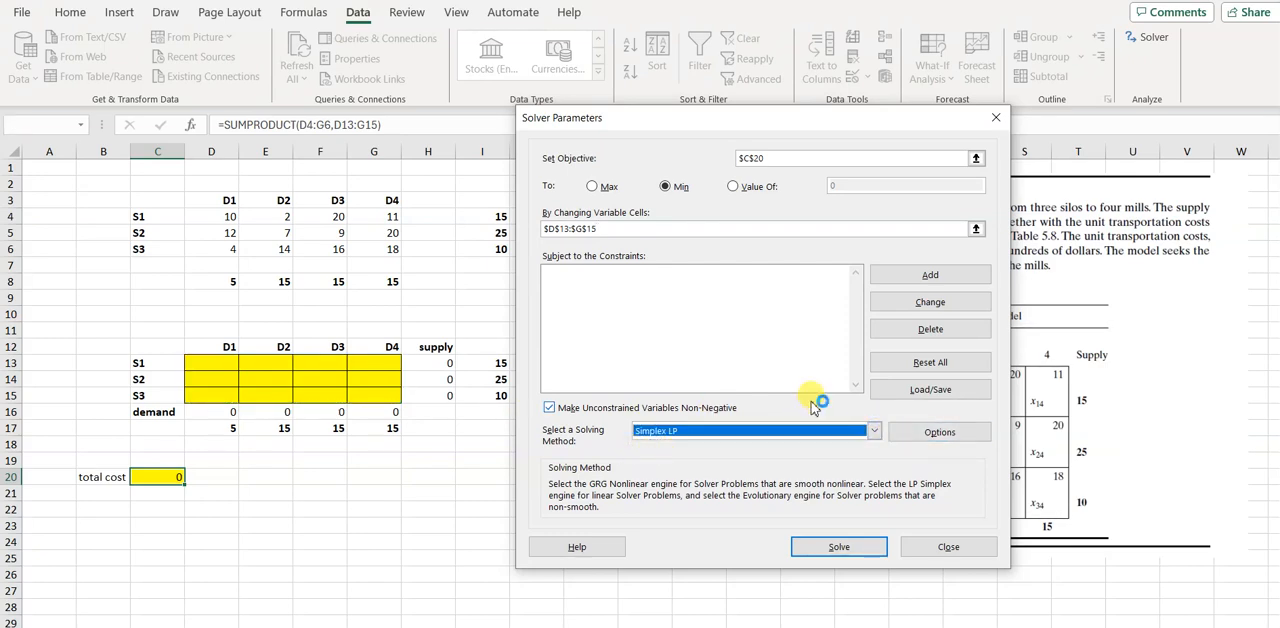
# Add the S1 supply constraint H13 <= I13 to the Solver model
pyautogui.click(929, 276)
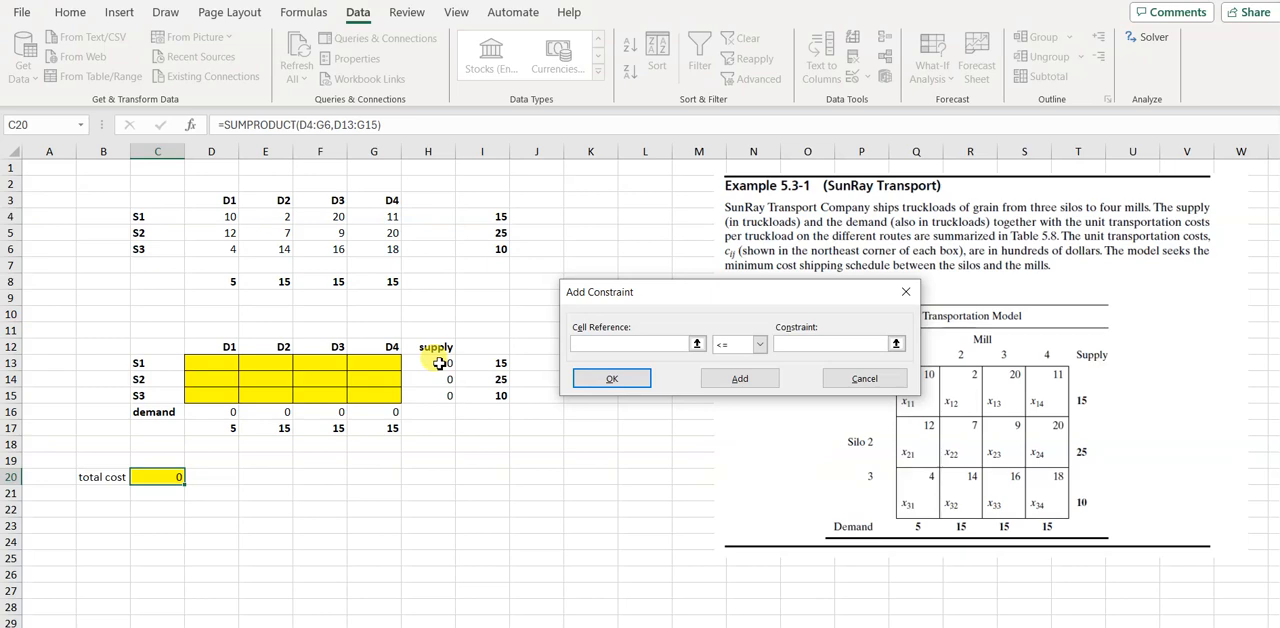
pyautogui.click(440, 363)
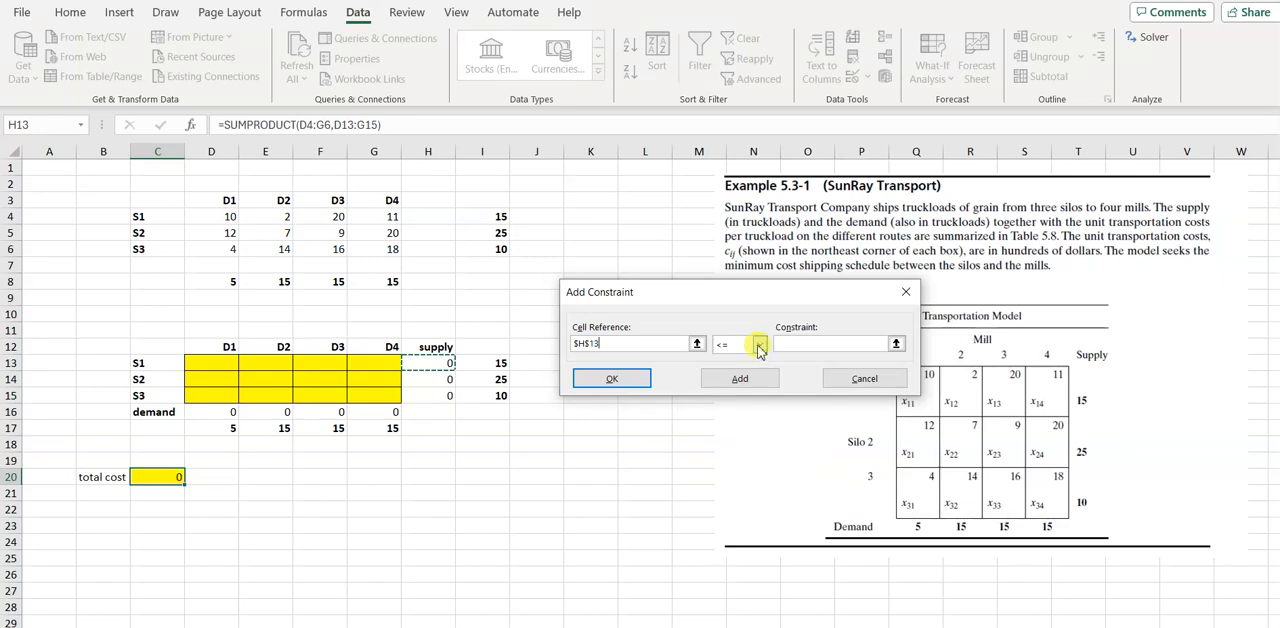
pyautogui.click(788, 344)
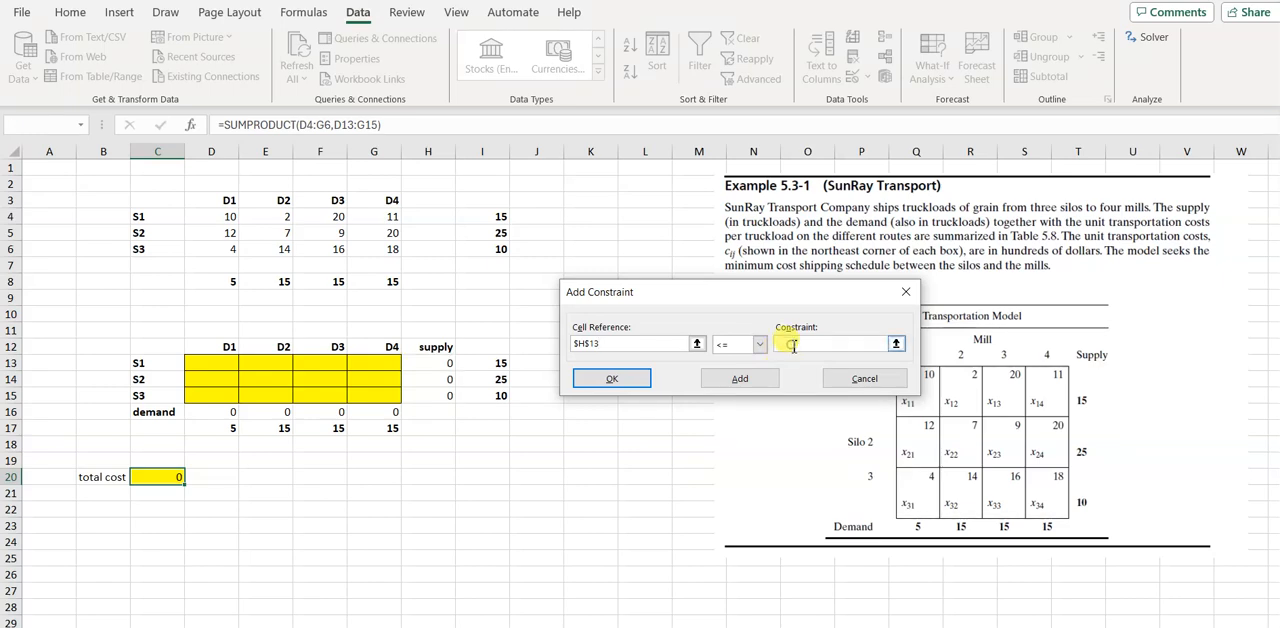
pyautogui.click(492, 365)
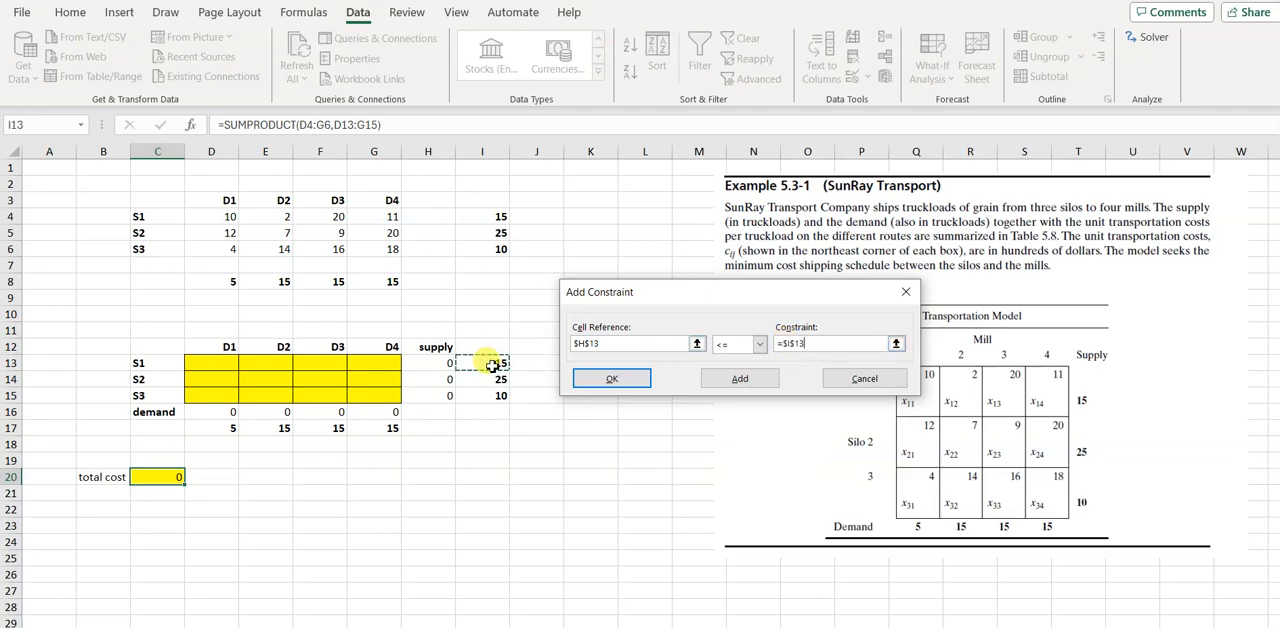
pyautogui.click(740, 378)
# Add the S2 and S3 supply constraints H14 <= I14 and H15 <= I15 to the Solver model
pyautogui.click(430, 378)
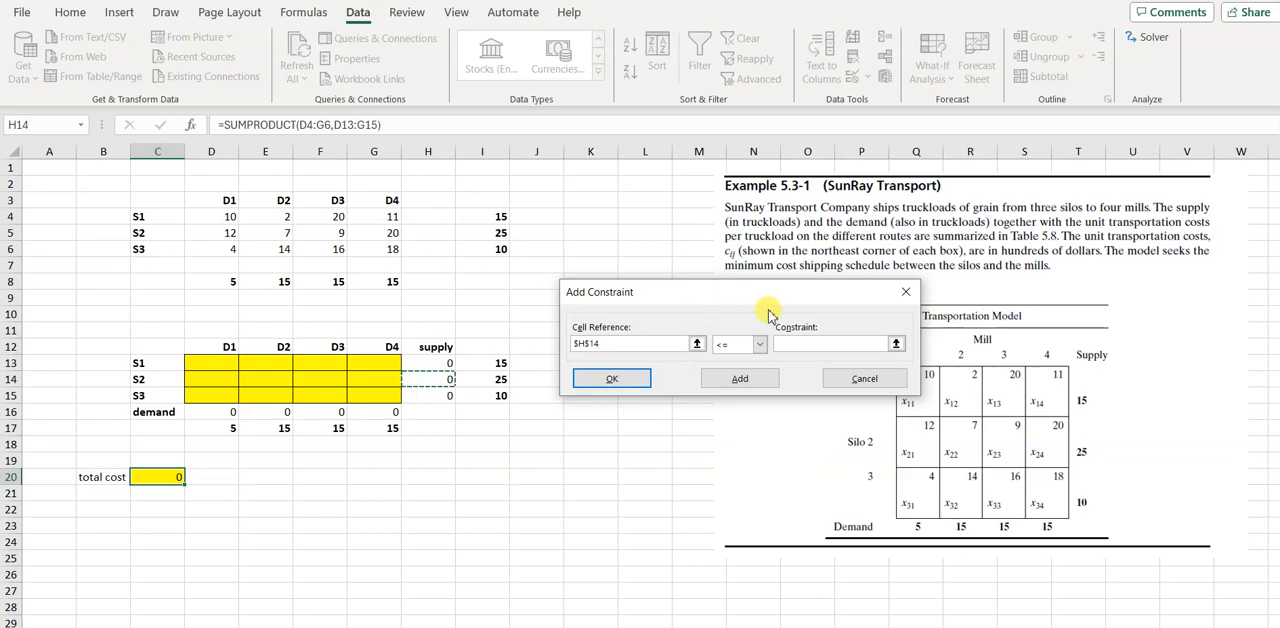
pyautogui.click(810, 343)
pyautogui.click(497, 381)
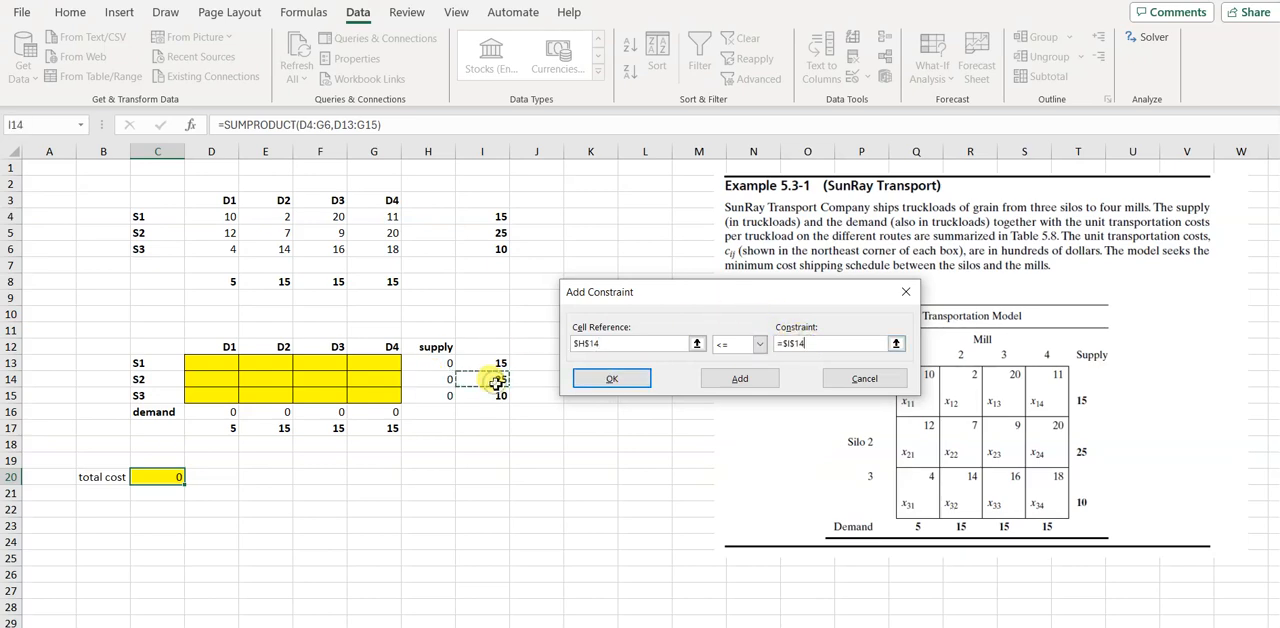
pyautogui.click(740, 378)
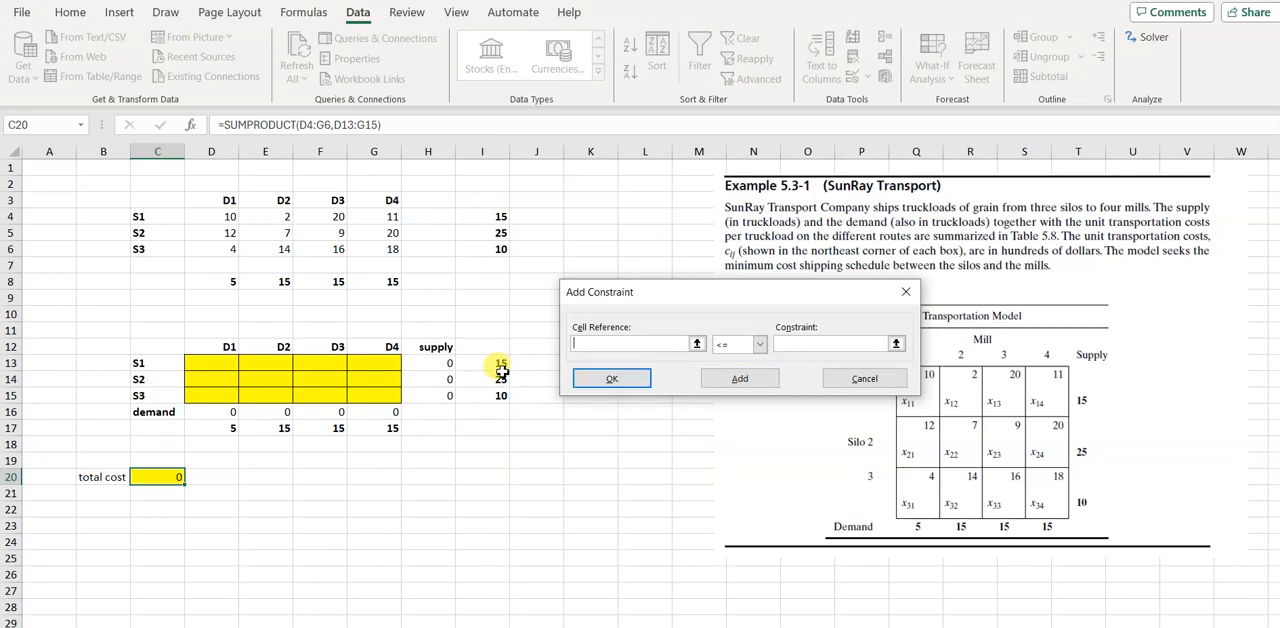
pyautogui.click(443, 395)
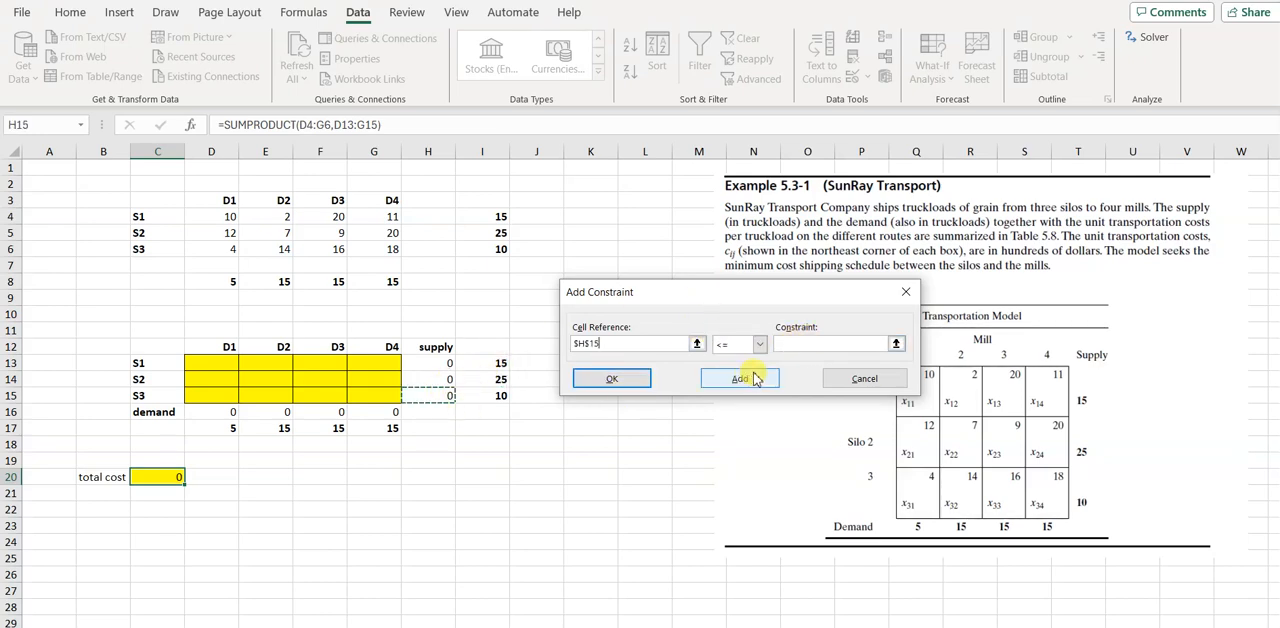
pyautogui.click(801, 346)
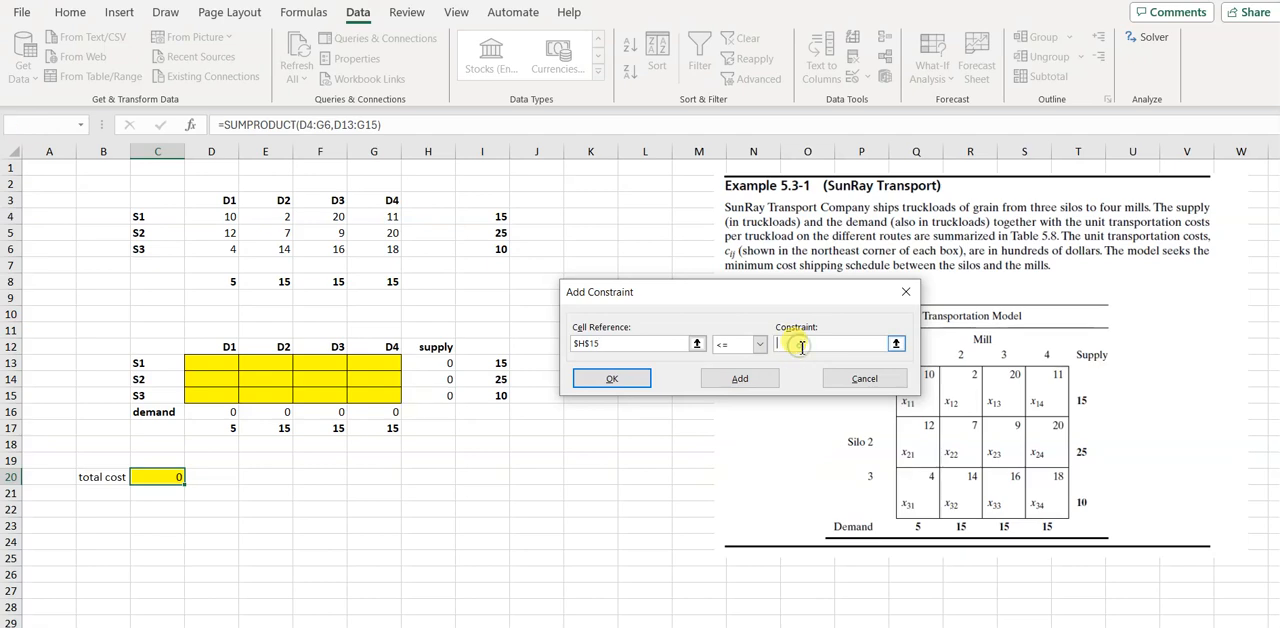
pyautogui.click(487, 396)
pyautogui.click(740, 379)
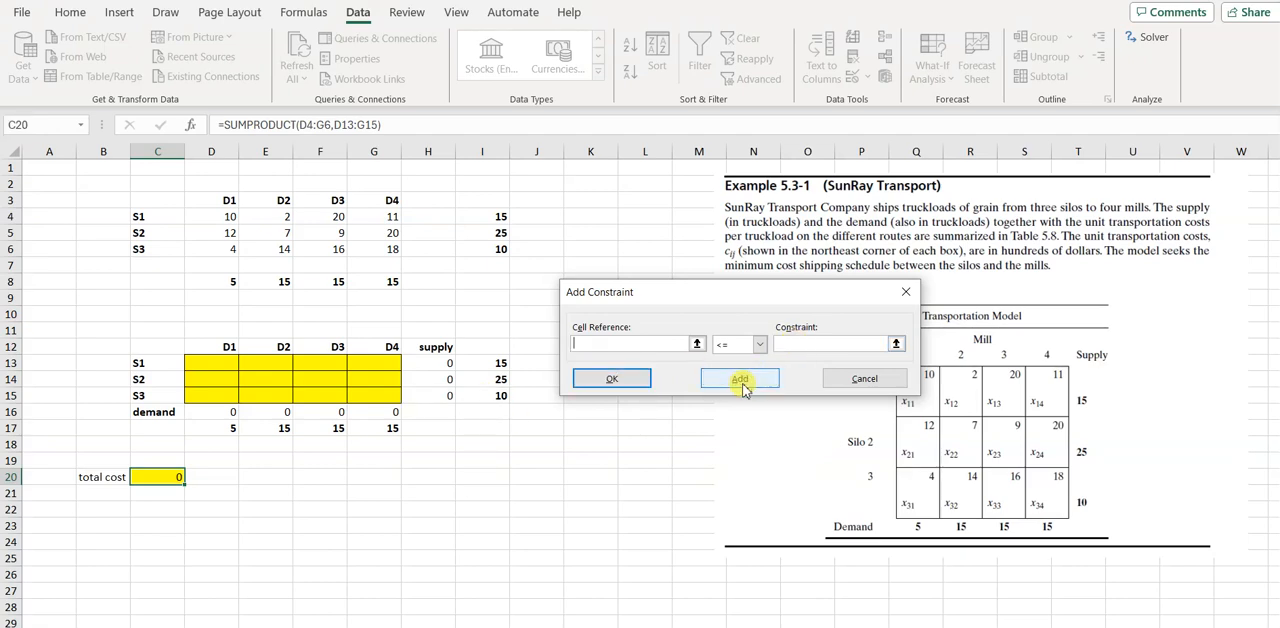
# Add the D1 demand constraint D16 = D17 to the Solver model
pyautogui.click(212, 413)
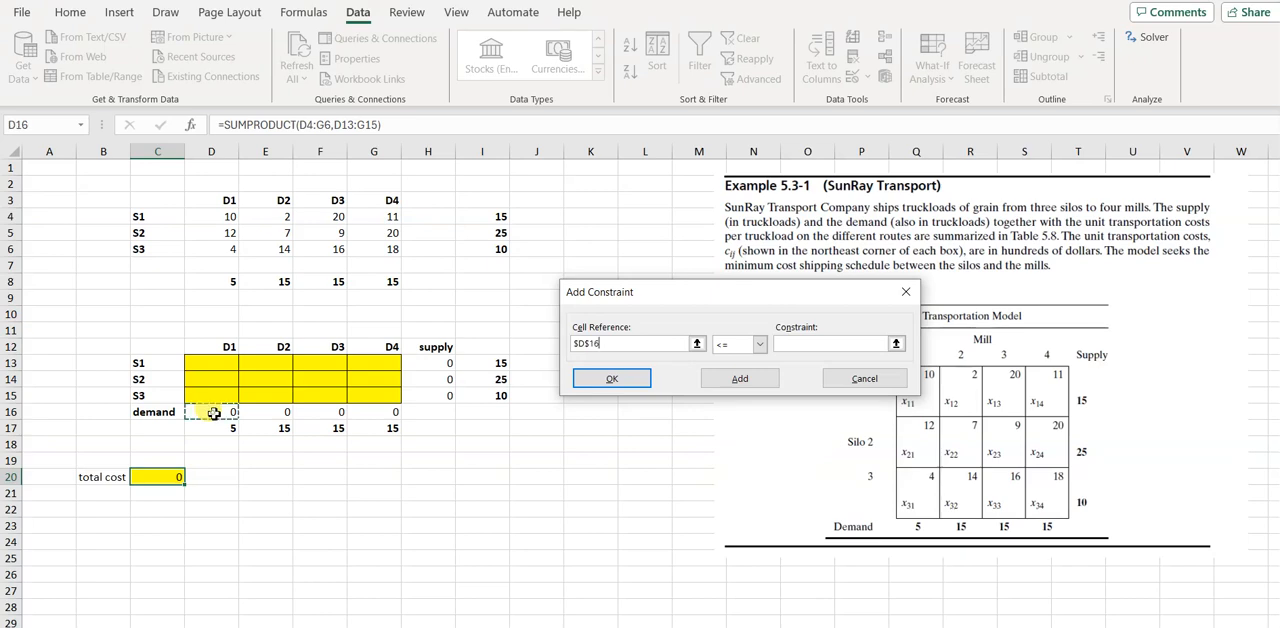
pyautogui.click(761, 344)
pyautogui.click(735, 371)
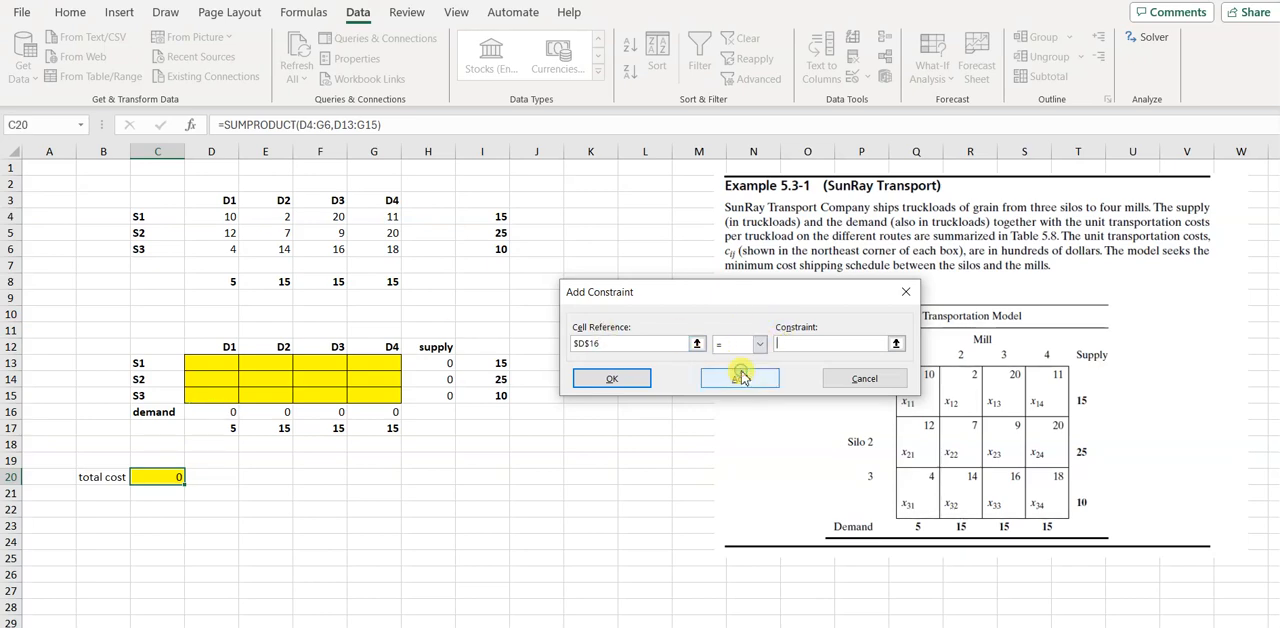
pyautogui.click(212, 428)
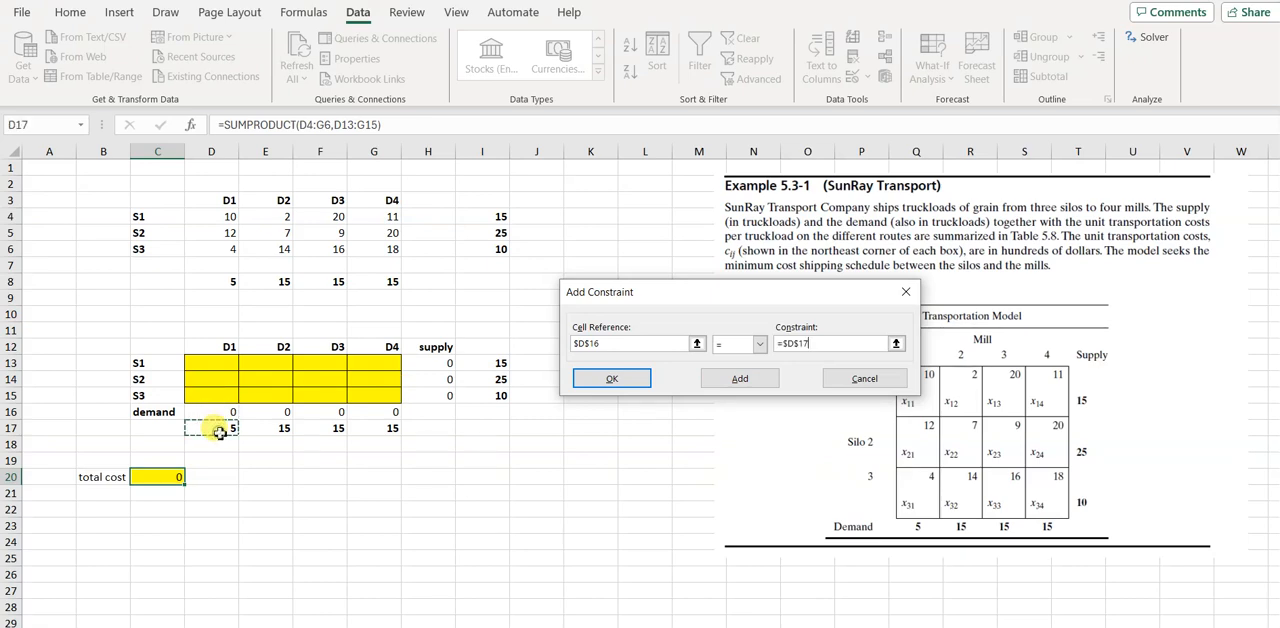
pyautogui.click(740, 378)
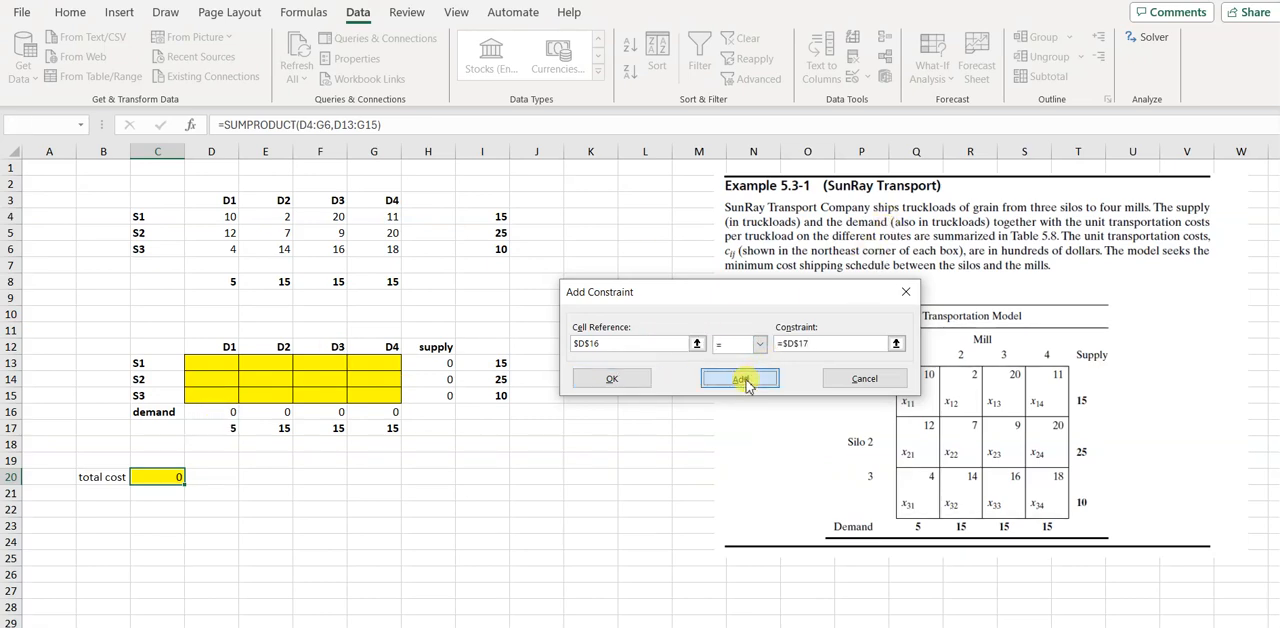
# Add the D2 demand constraint E16 = E17 to the Solver model
pyautogui.click(266, 411)
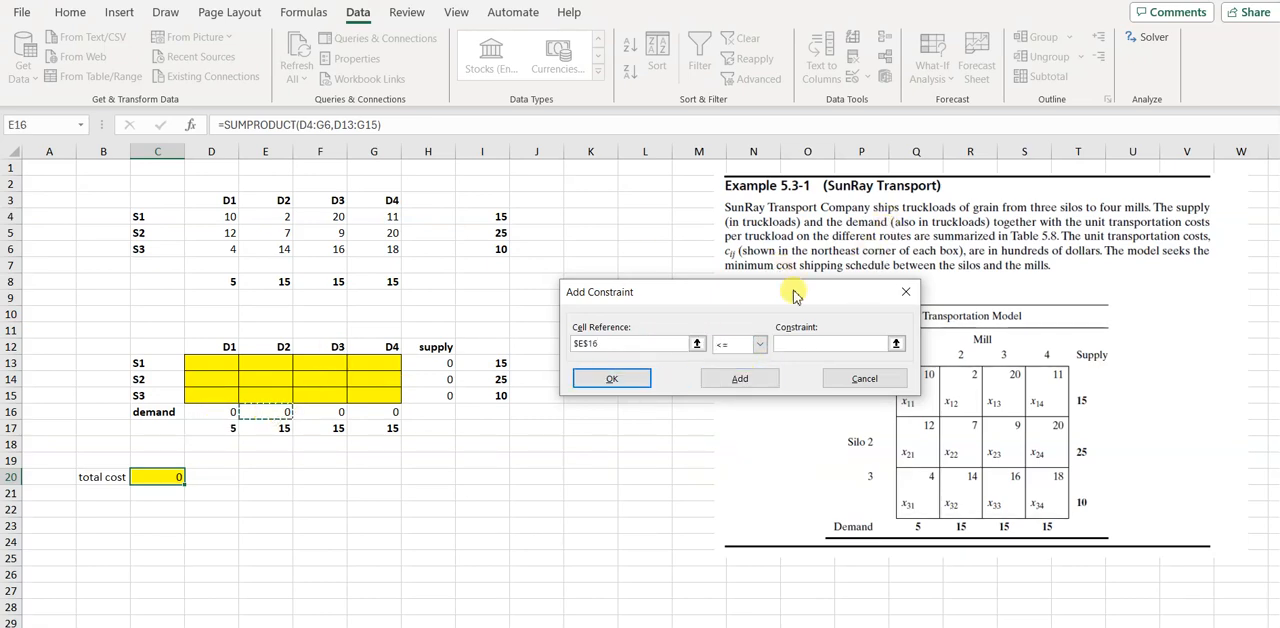
pyautogui.click(761, 344)
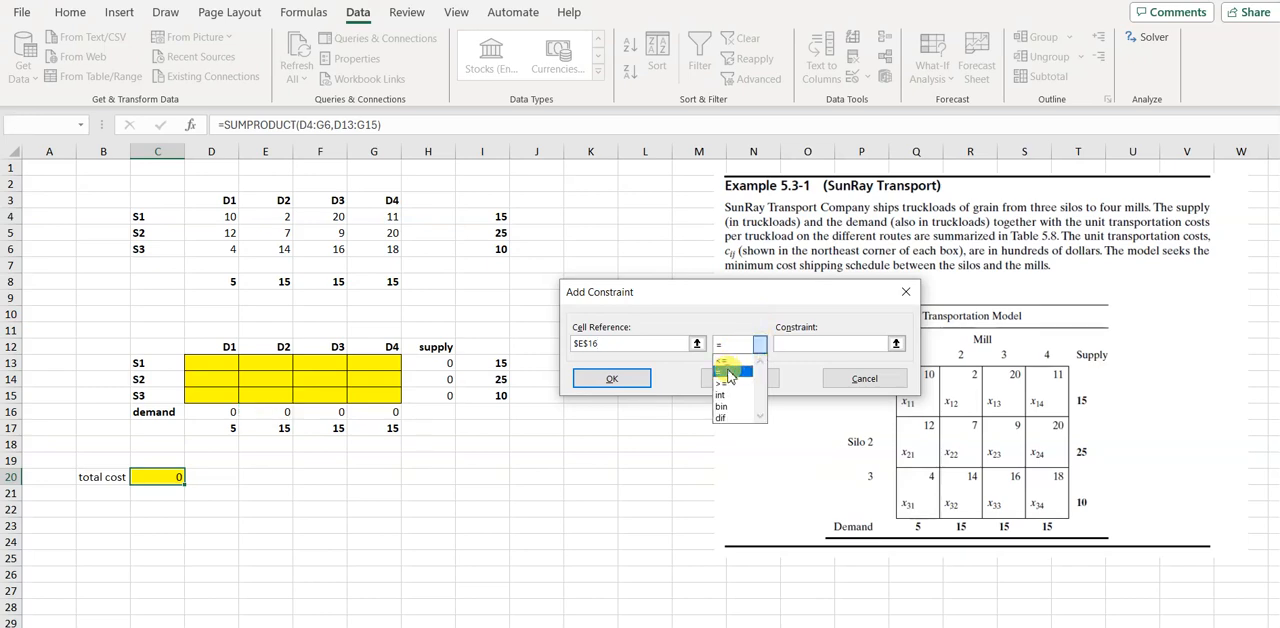
pyautogui.click(729, 373)
pyautogui.click(266, 428)
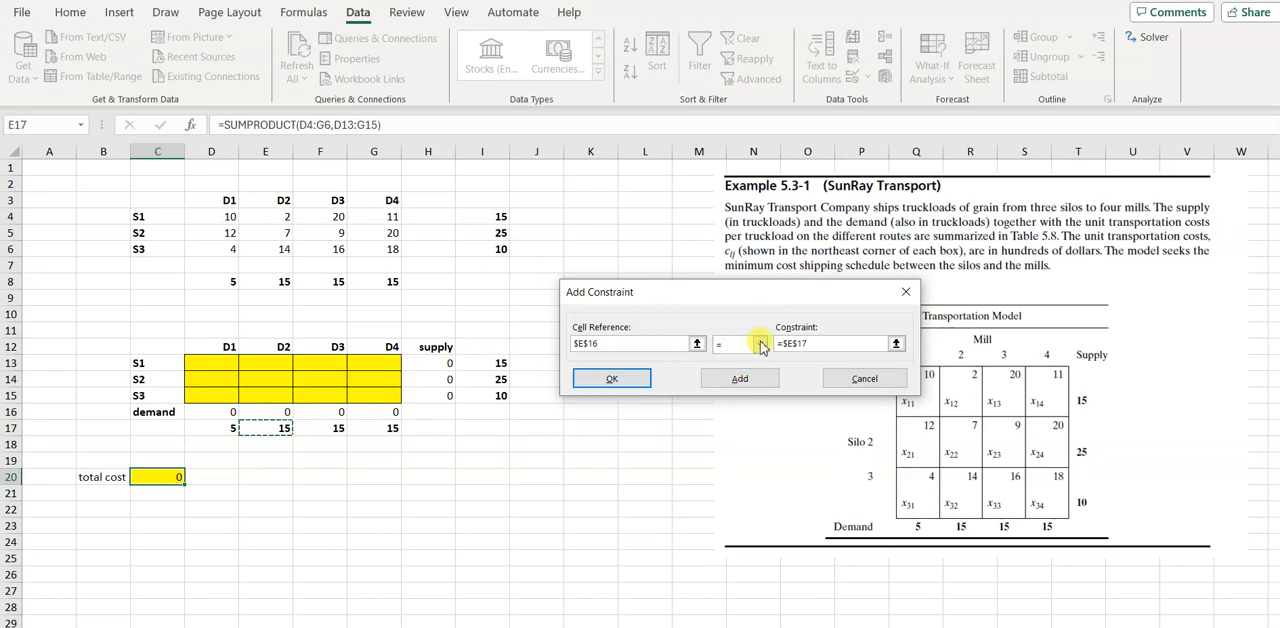
pyautogui.click(740, 378)
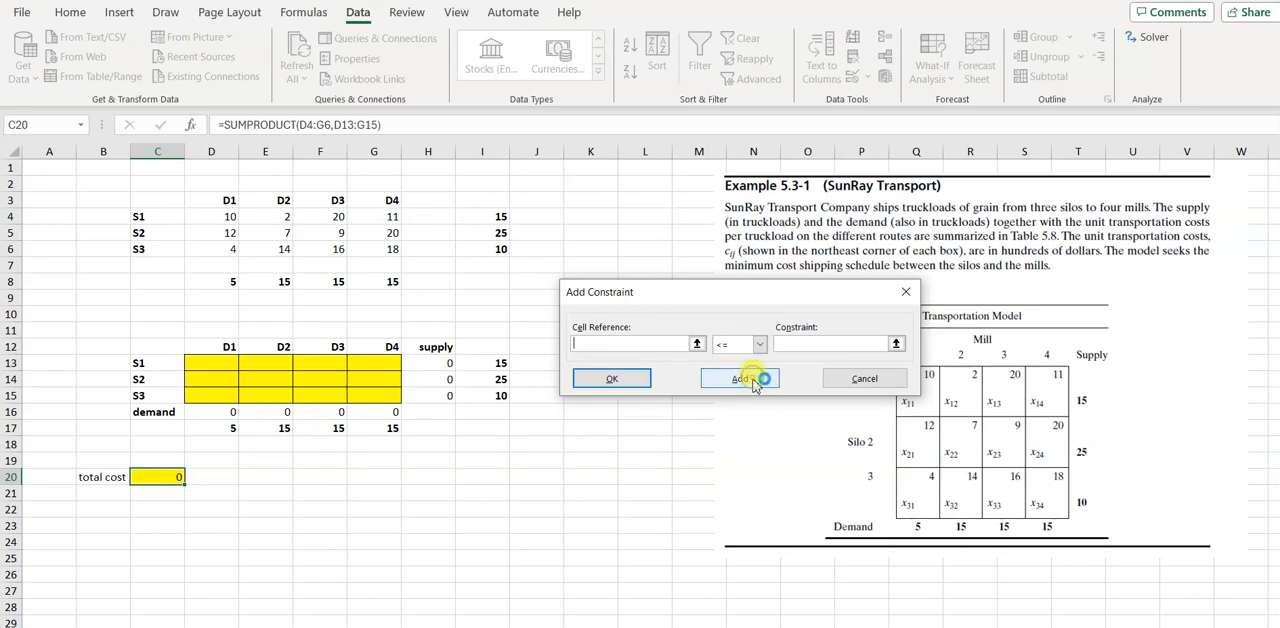
# Add the D3 demand constraint F16 = F17 to the Solver model
pyautogui.click(338, 414)
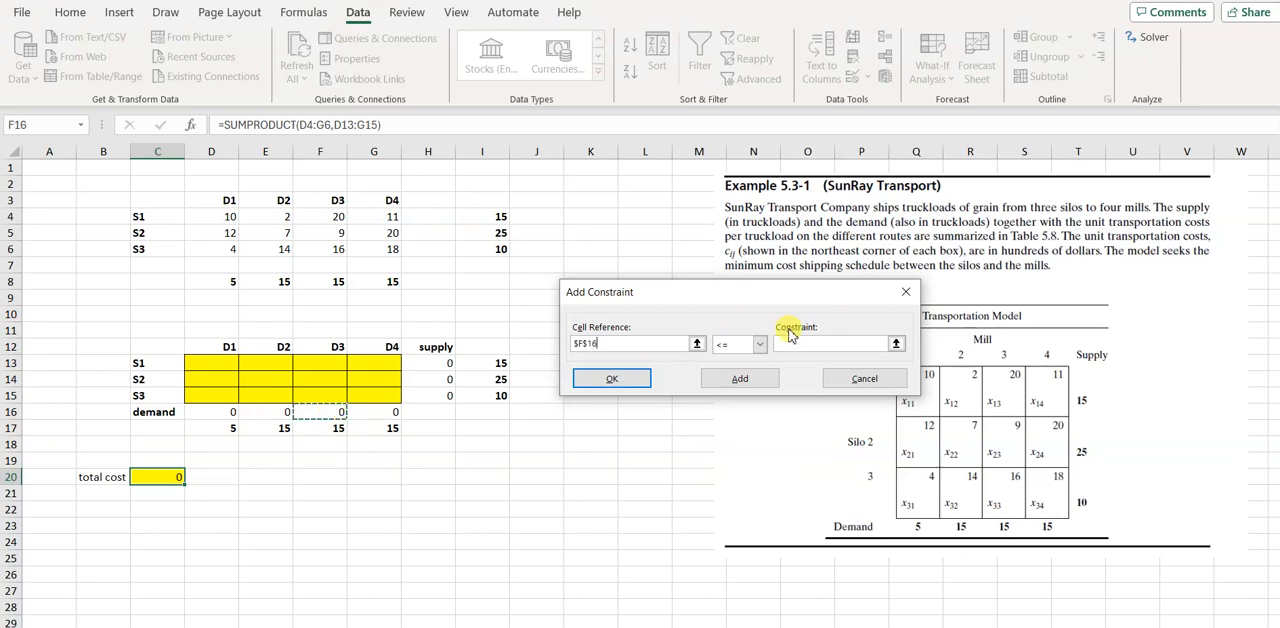
pyautogui.click(757, 344)
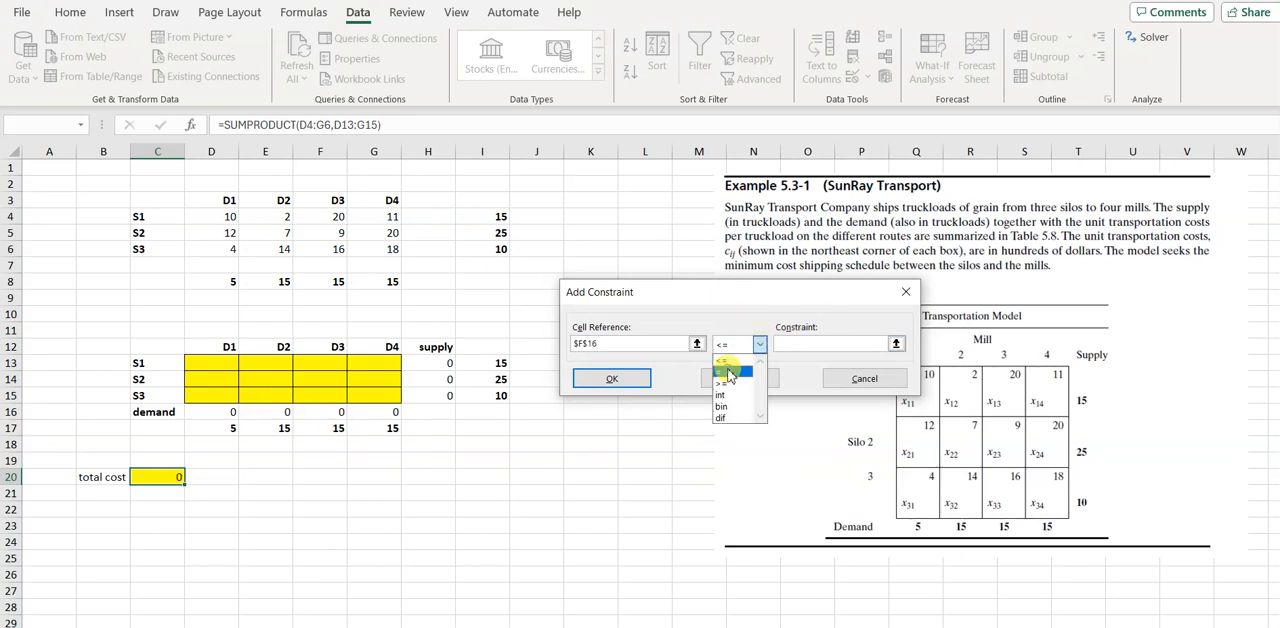
pyautogui.click(728, 373)
pyautogui.click(322, 429)
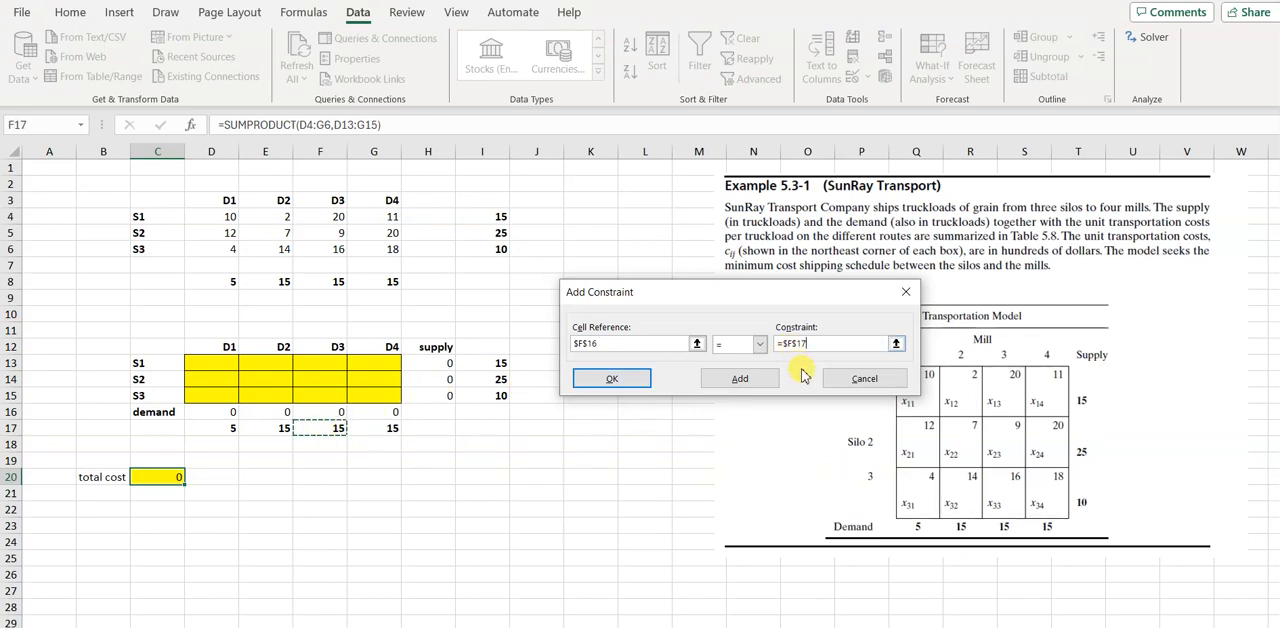
pyautogui.click(737, 378)
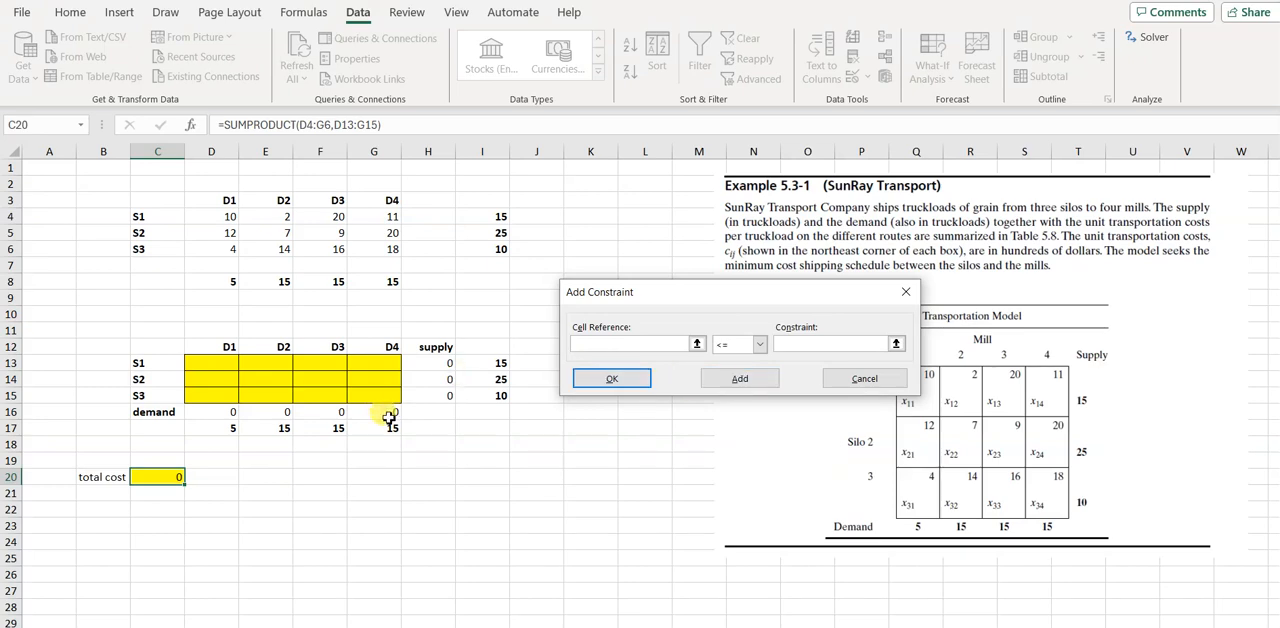
# Add the D4 demand constraint G16 = G17 and finish entering constraints in the Solver model
pyautogui.click(389, 418)
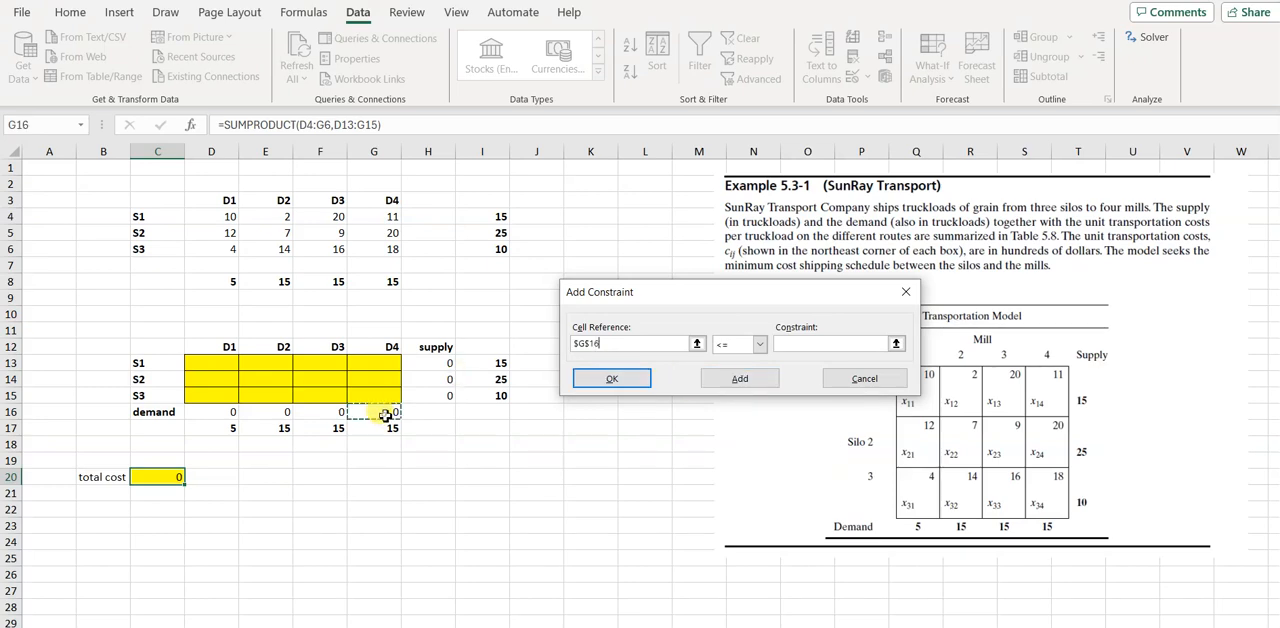
pyautogui.click(764, 345)
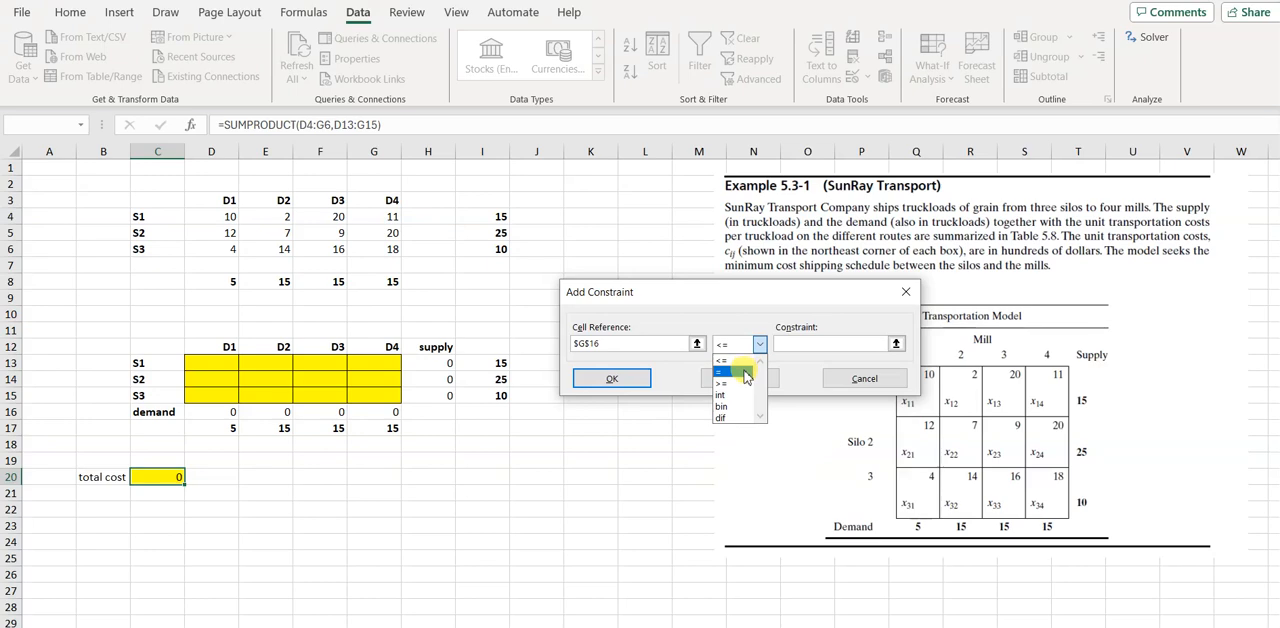
pyautogui.click(745, 376)
pyautogui.click(392, 428)
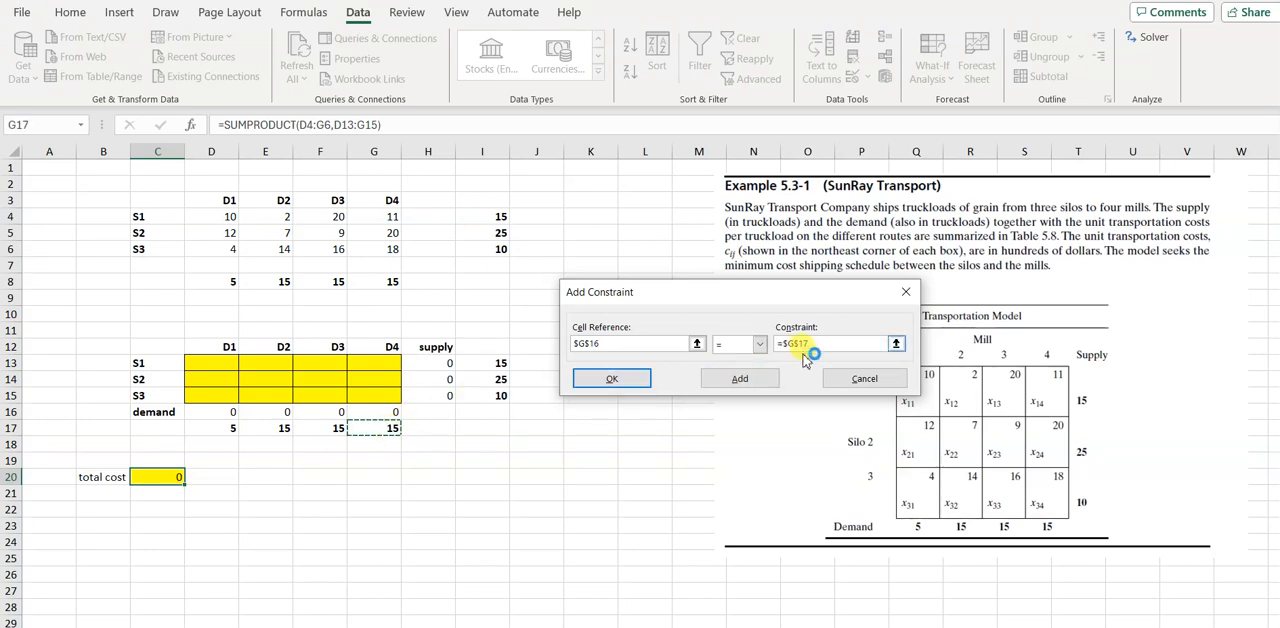
pyautogui.click(617, 380)
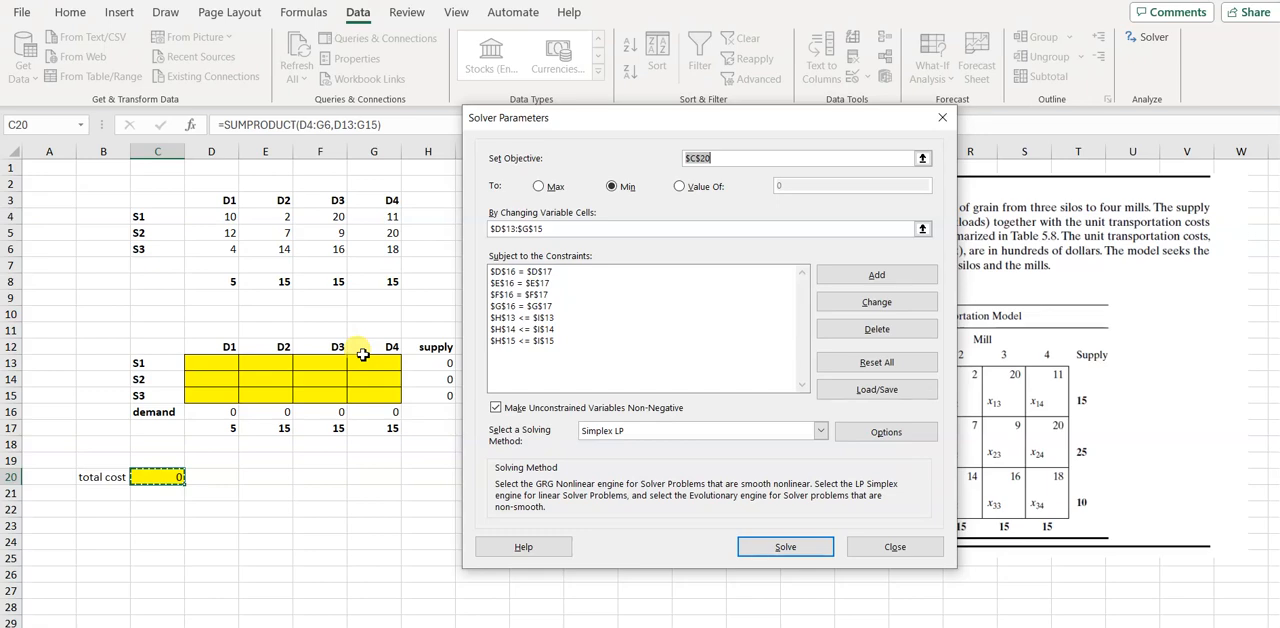
# Solve the SunRay transportation model and keep the Solver solution
pyautogui.click(786, 547)
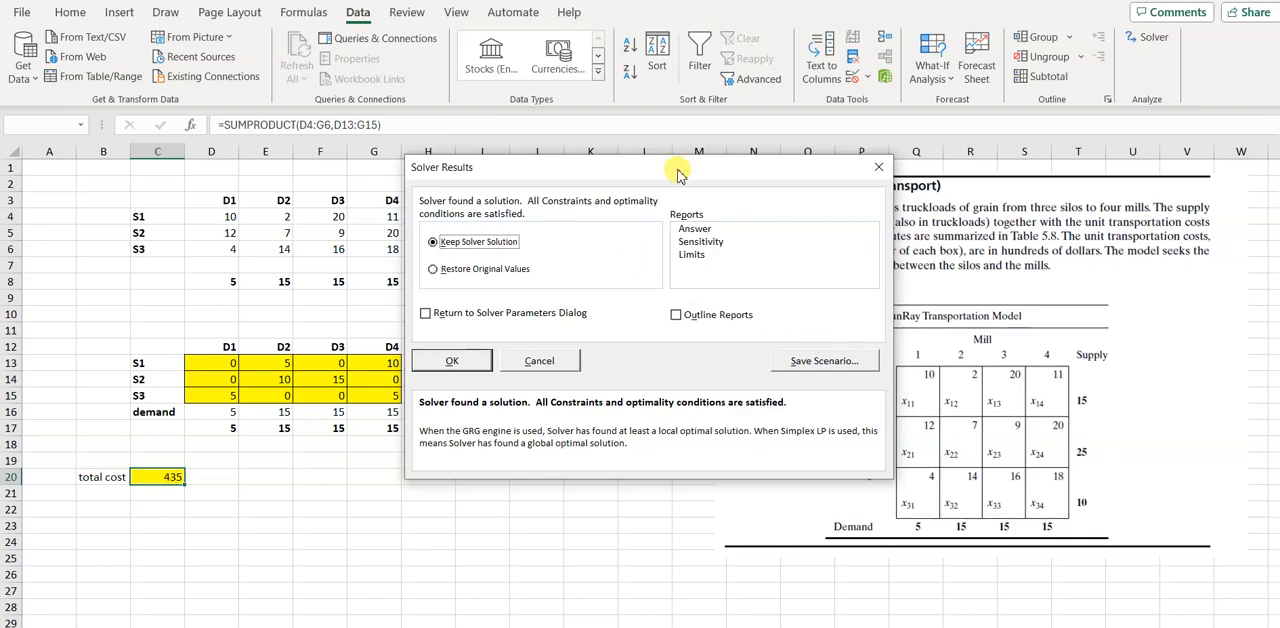
pyautogui.moveTo(678, 172); pyautogui.dragTo(858, 163)
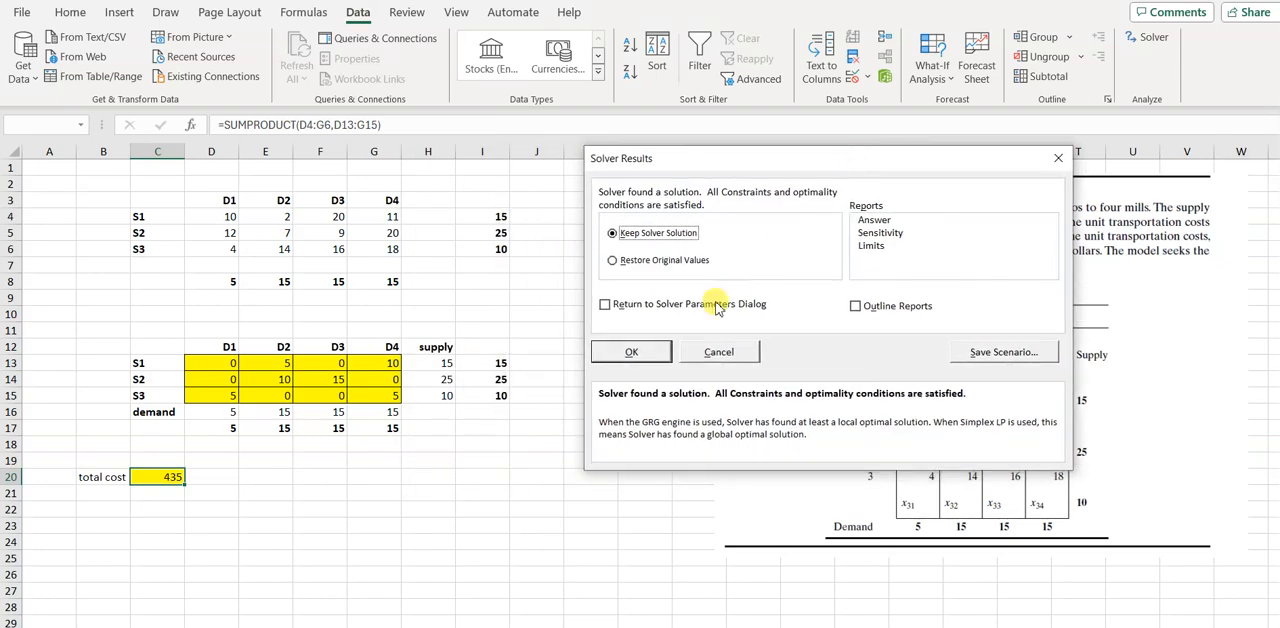
pyautogui.click(635, 353)
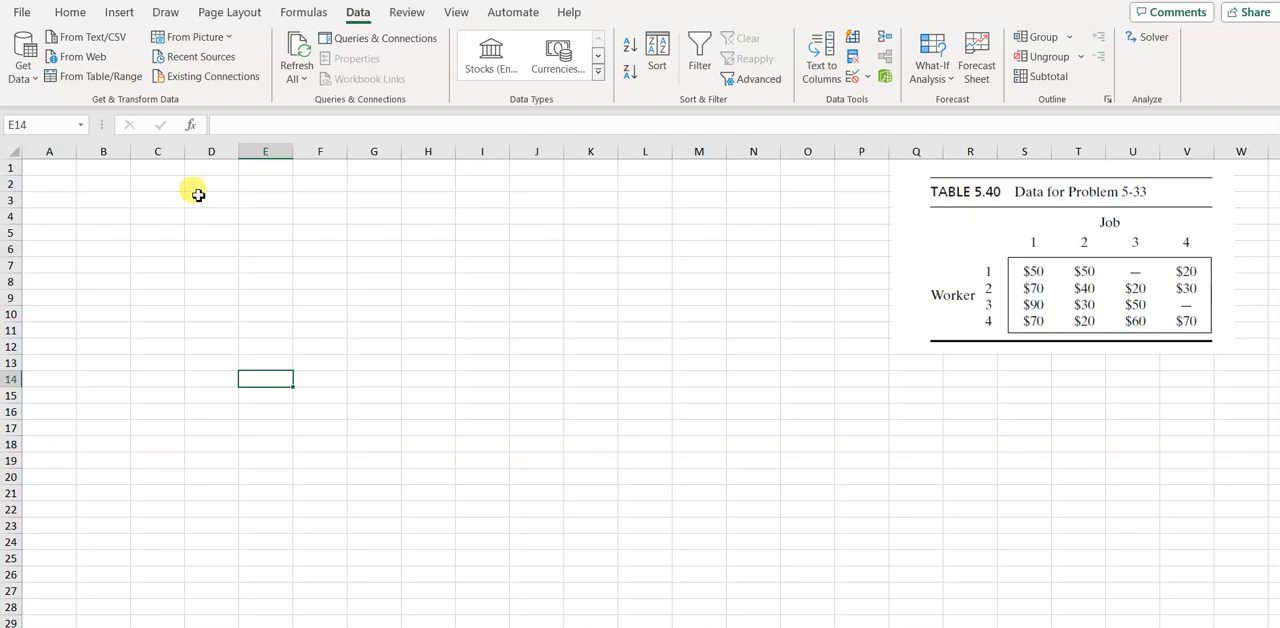
# Paste the prepared worker–job cost table with its unit supplies and demands into the range C2:J8
pyautogui.click(159, 200)
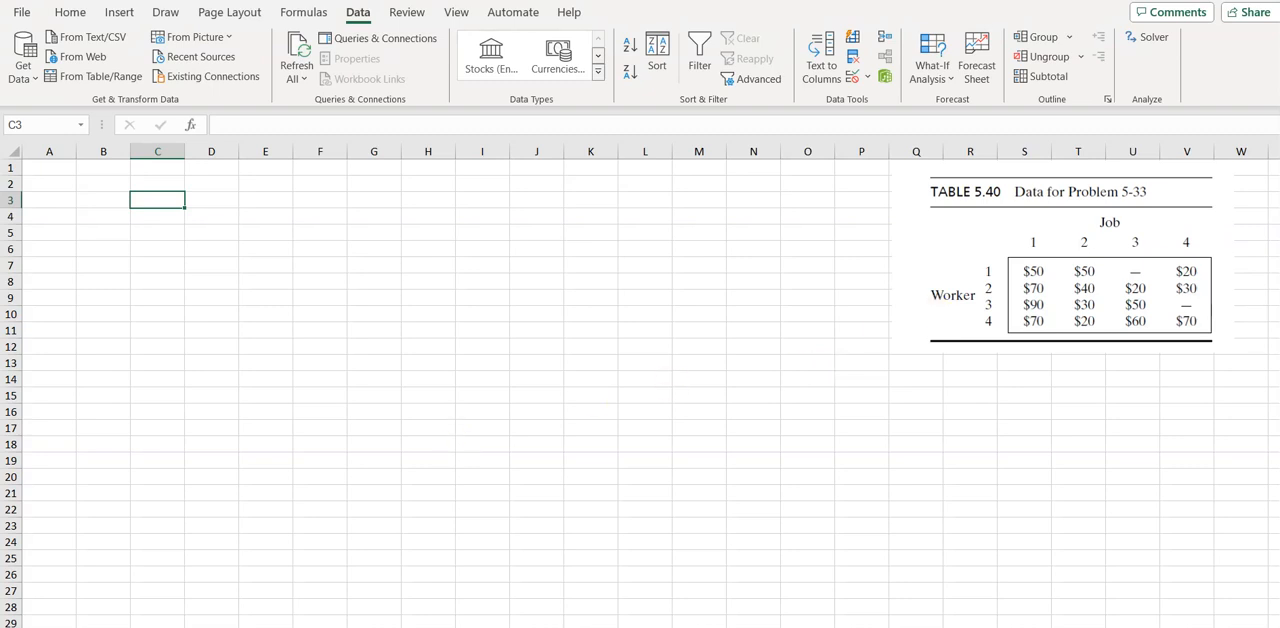
pyautogui.hotkey('ctrl', 'c')
pyautogui.hotkey('ctrl', 'v')
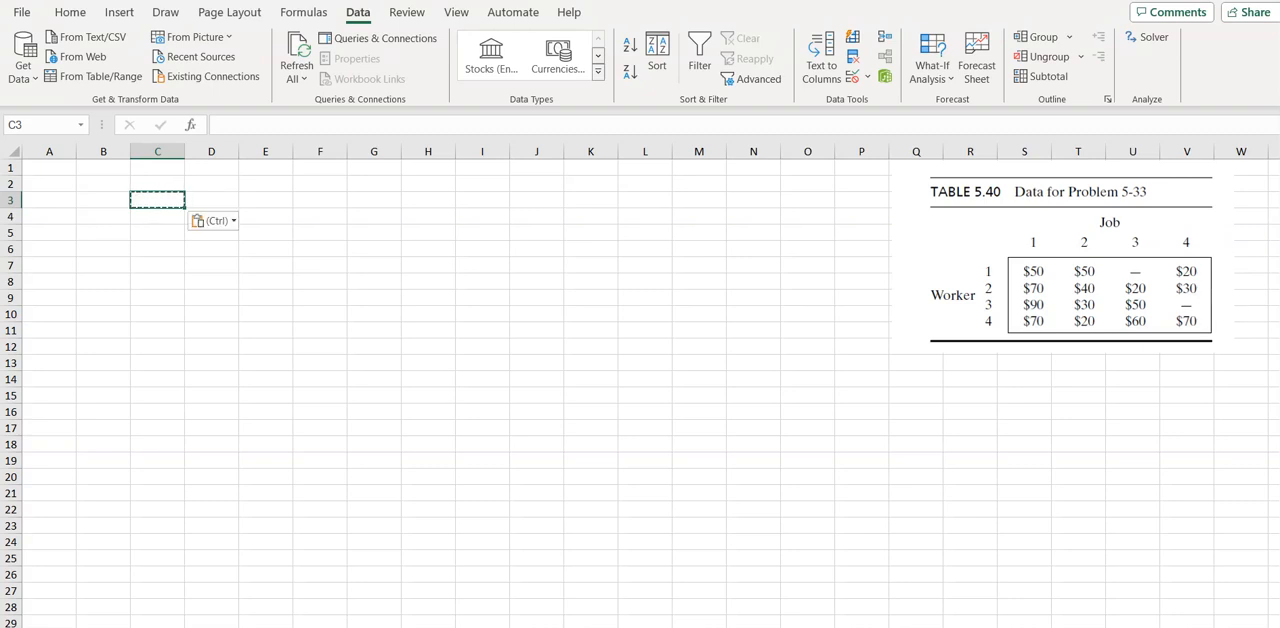
pyautogui.hotkey('ctrl', 'v')
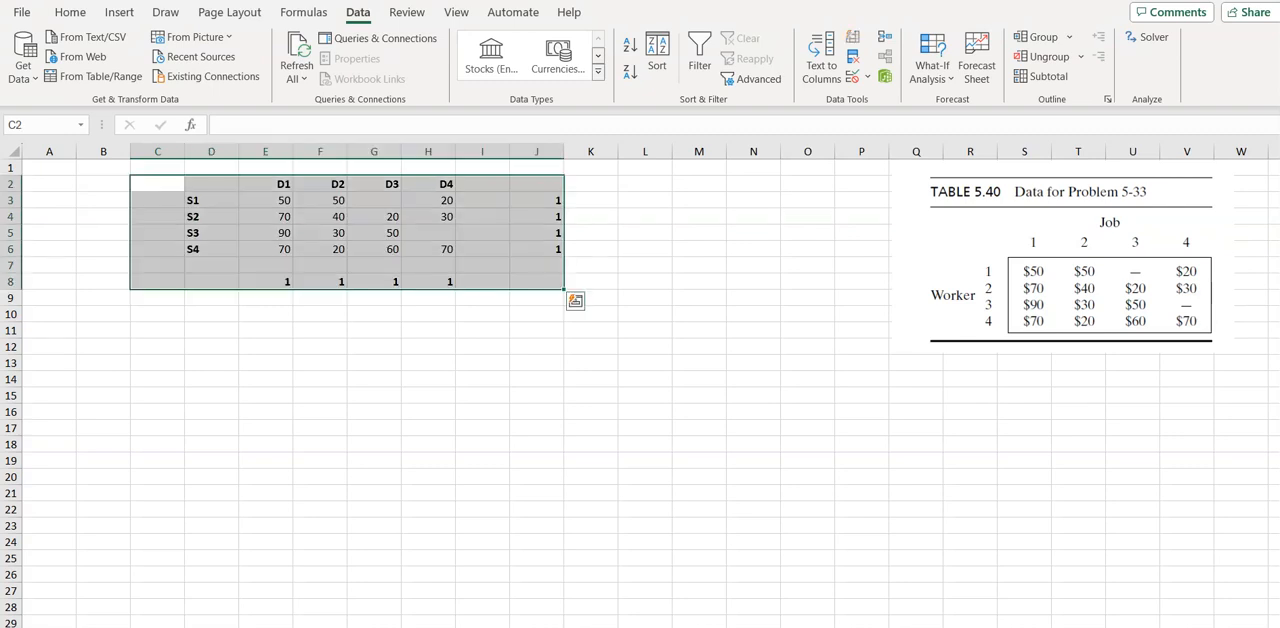
pyautogui.click(688, 532)
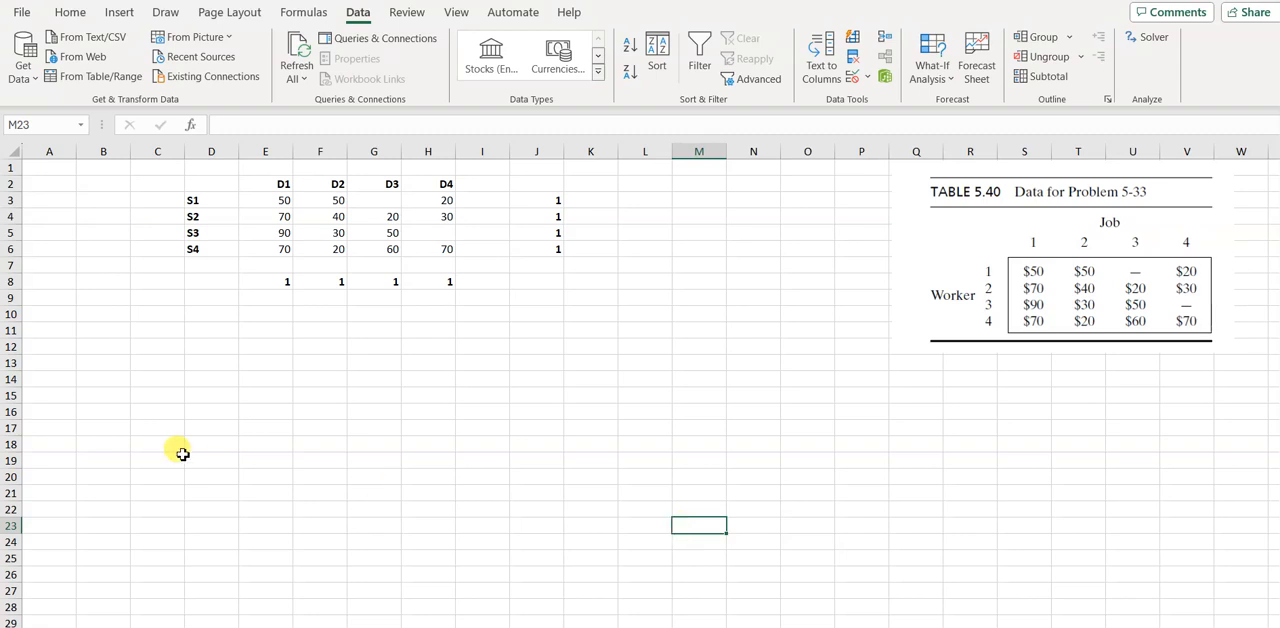
# Copy the cost table D2:J8 and paste the duplicate below it, starting at D12
pyautogui.click(199, 189)
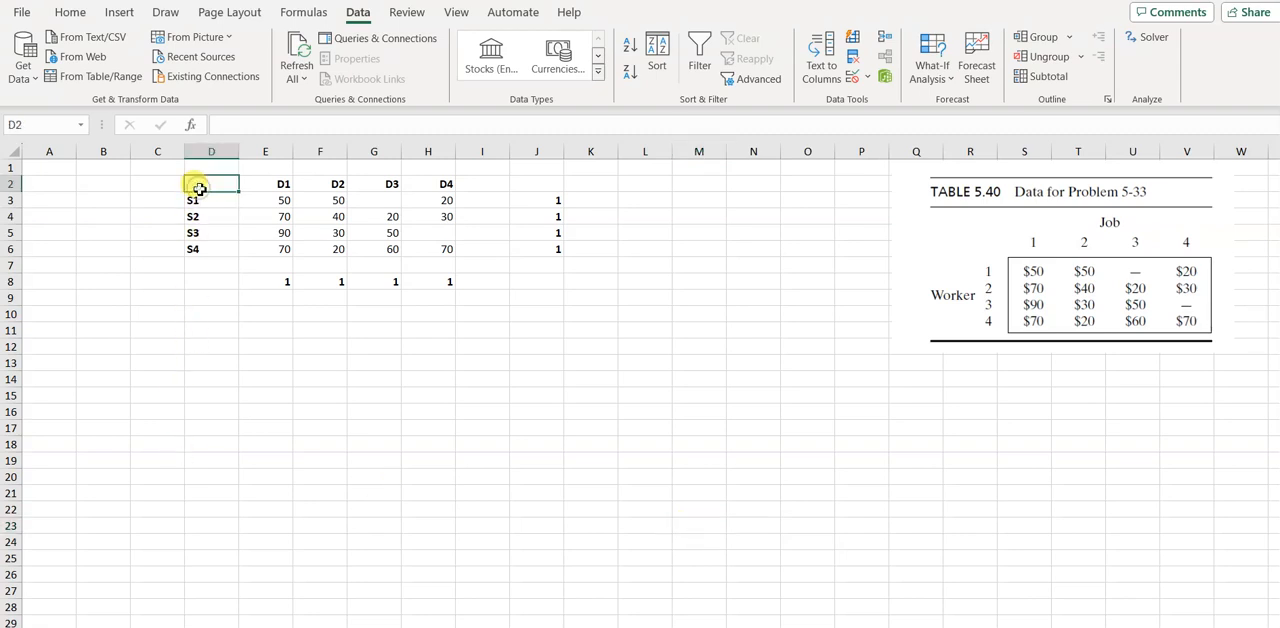
pyautogui.hotkey('shift', 'Right')
pyautogui.hotkey('shift', 'Right')
pyautogui.hotkey('shift', 'Right')
pyautogui.hotkey('shift', 'Right')
pyautogui.hotkey('shift', 'Right')
pyautogui.hotkey('shift', 'Right')
pyautogui.hotkey('shift', 'Down')
pyautogui.hotkey('shift', 'Down')
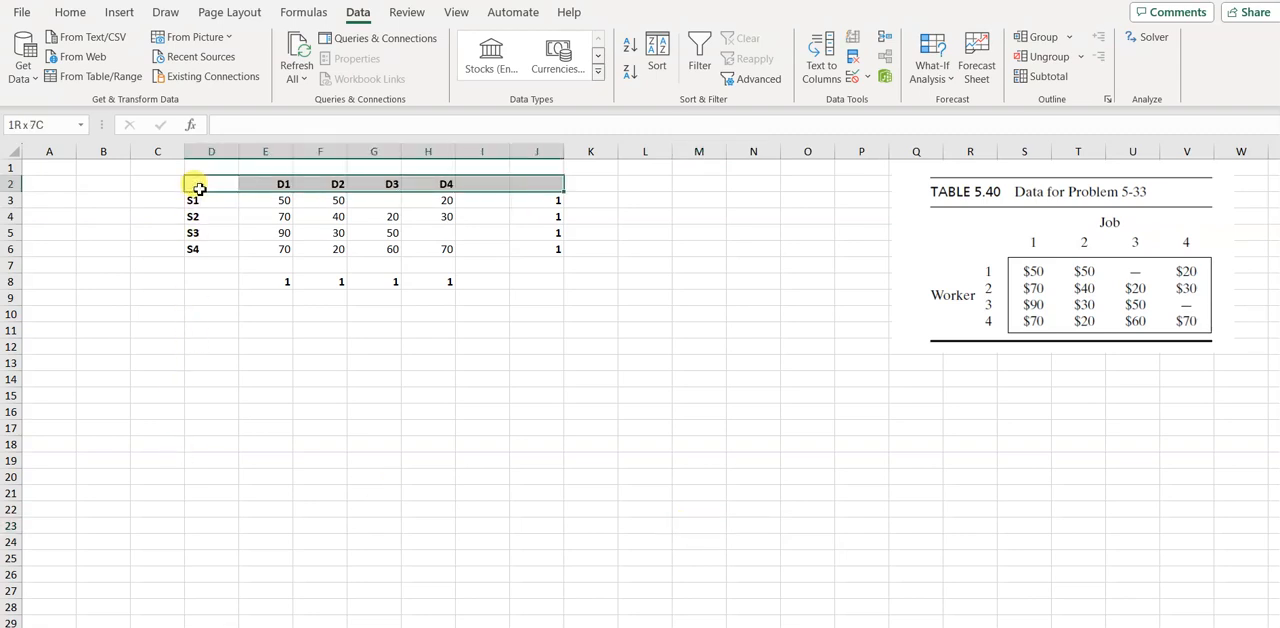
pyautogui.hotkey('shift', 'Down')
pyautogui.hotkey('shift', 'Down')
pyautogui.hotkey('shift', 'Down')
pyautogui.hotkey('shift', 'Down')
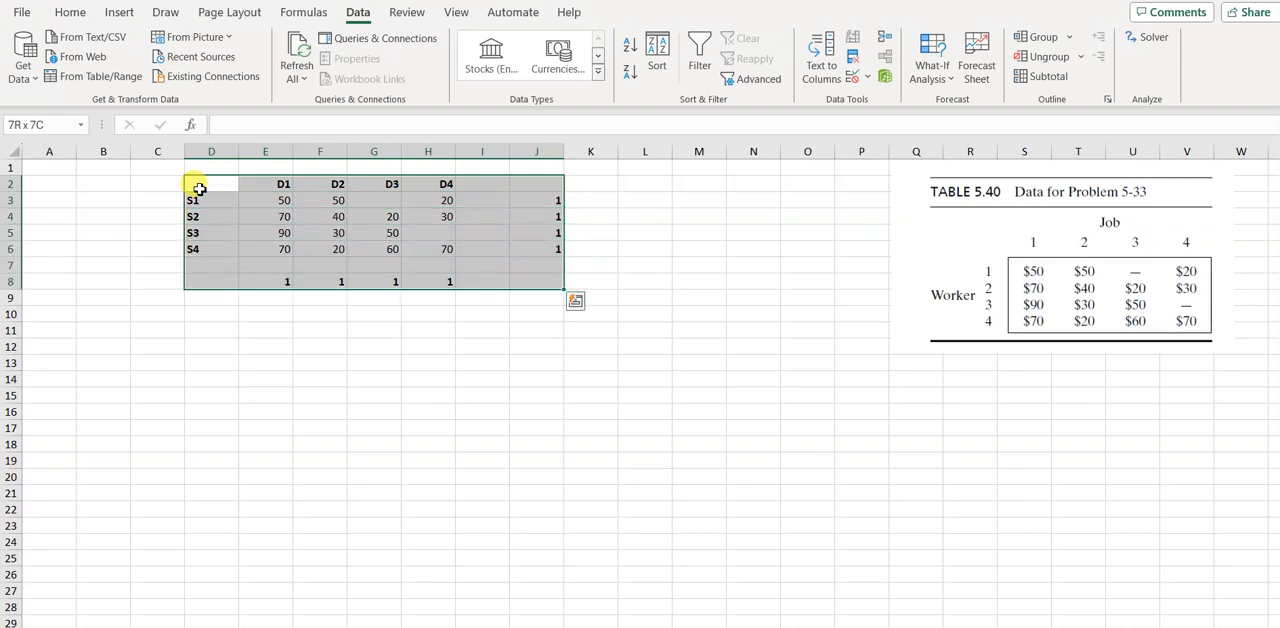
pyautogui.hotkey('ctrl', 'c')
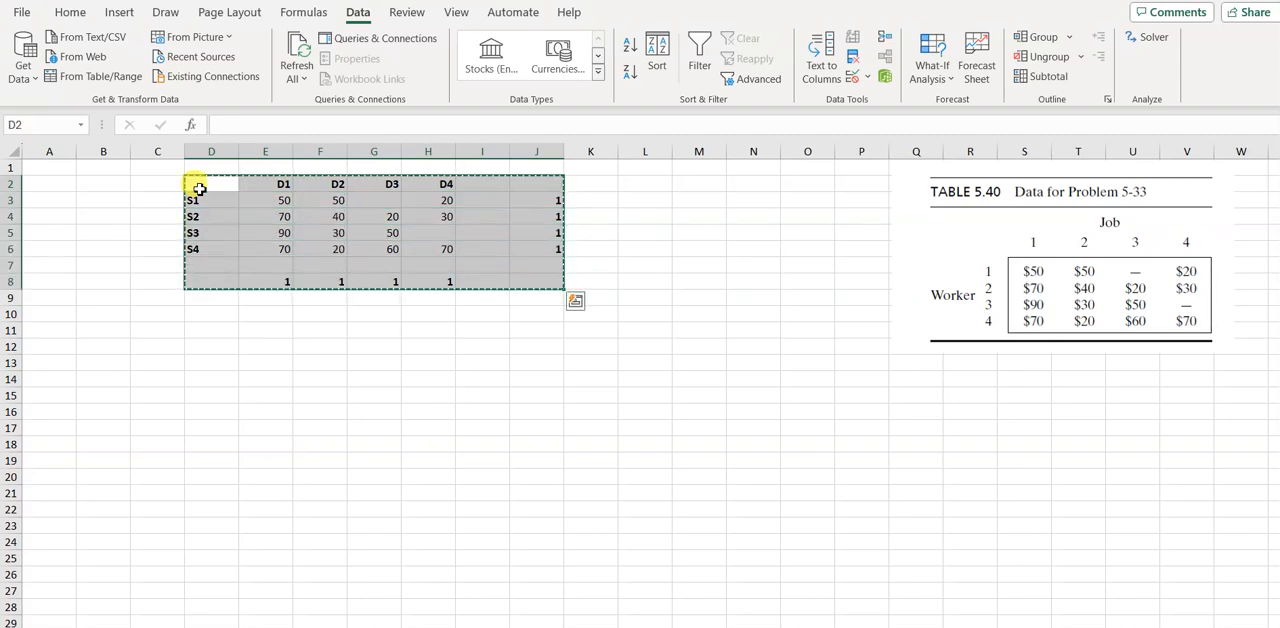
pyautogui.click(205, 349)
pyautogui.hotkey('ctrl', 'v')
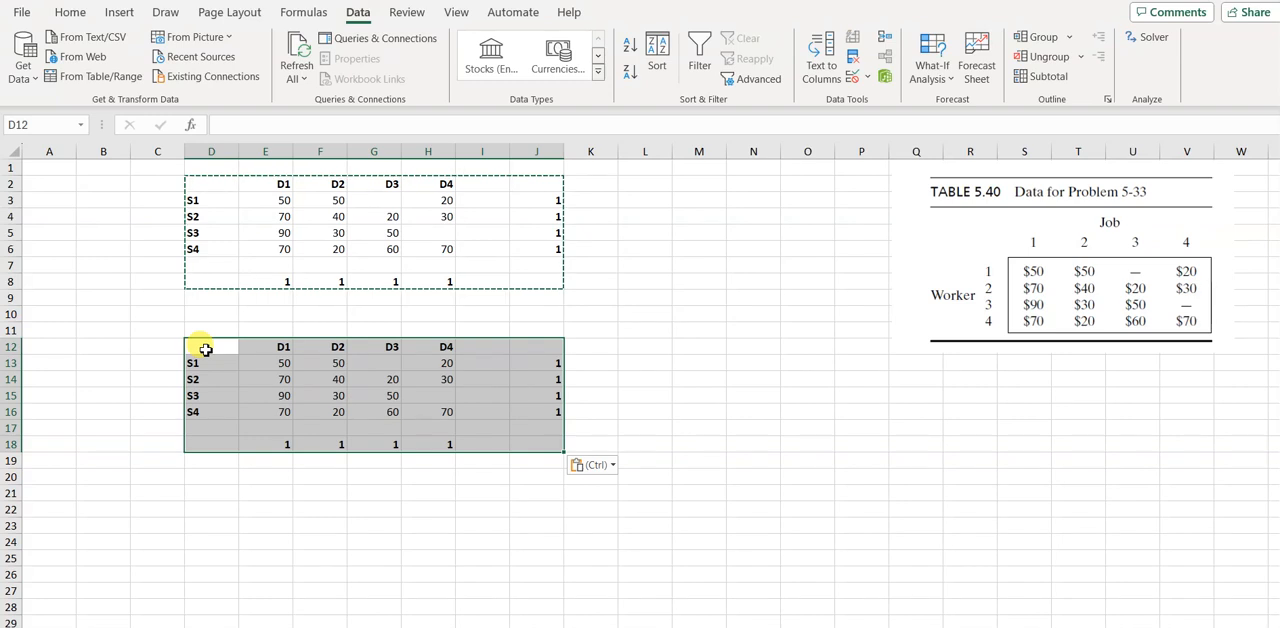
pyautogui.click(658, 264)
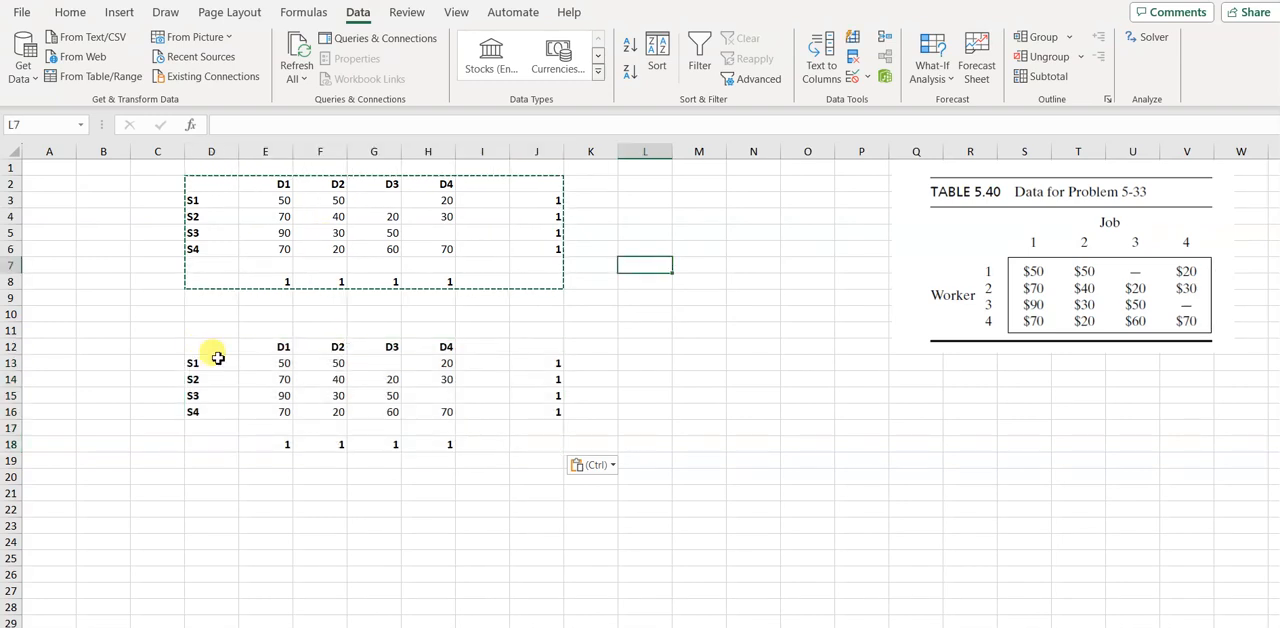
# Clear the copied cost values from E13:H16 to leave empty decision variable cells
pyautogui.click(268, 363)
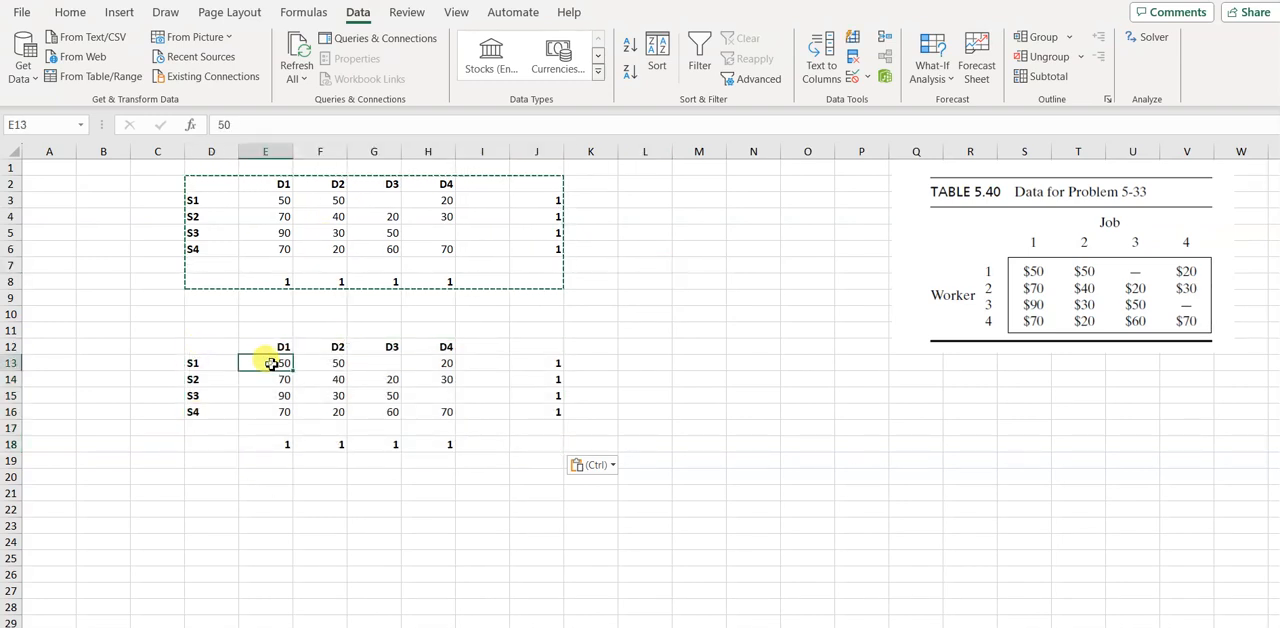
pyautogui.hotkey('shift', 'Right')
pyautogui.hotkey('shift', 'Right')
pyautogui.hotkey('shift', 'Right')
pyautogui.hotkey('shift', 'Down')
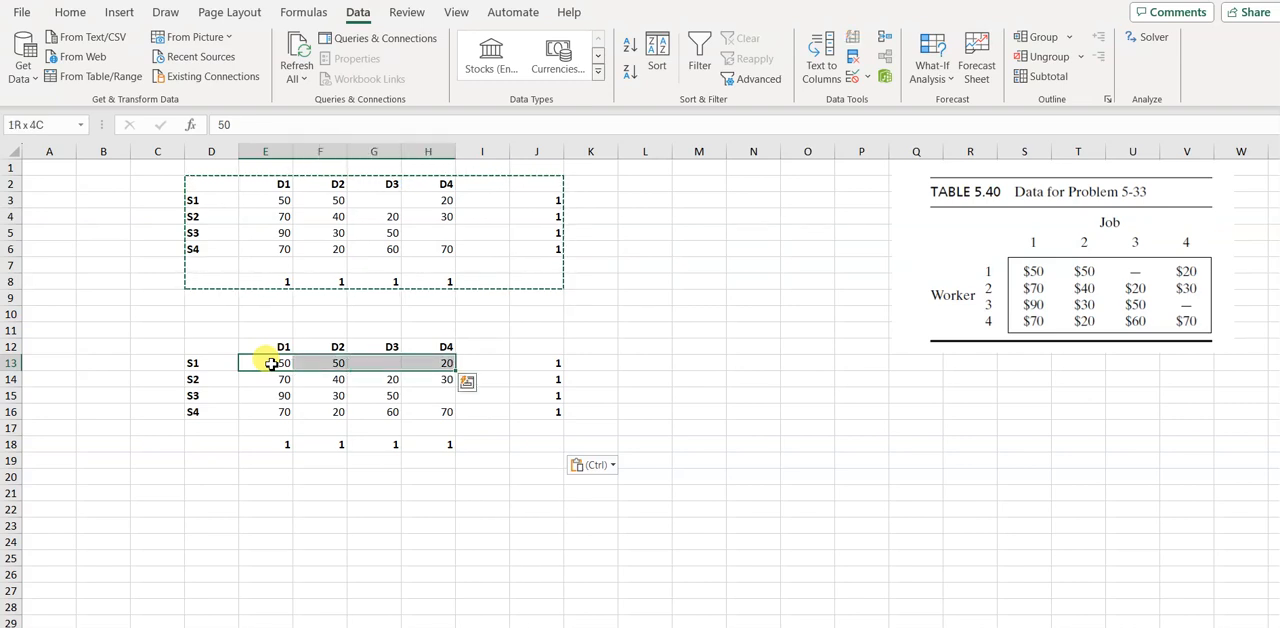
pyautogui.hotkey('shift', 'Down')
pyautogui.hotkey('shift', 'Down')
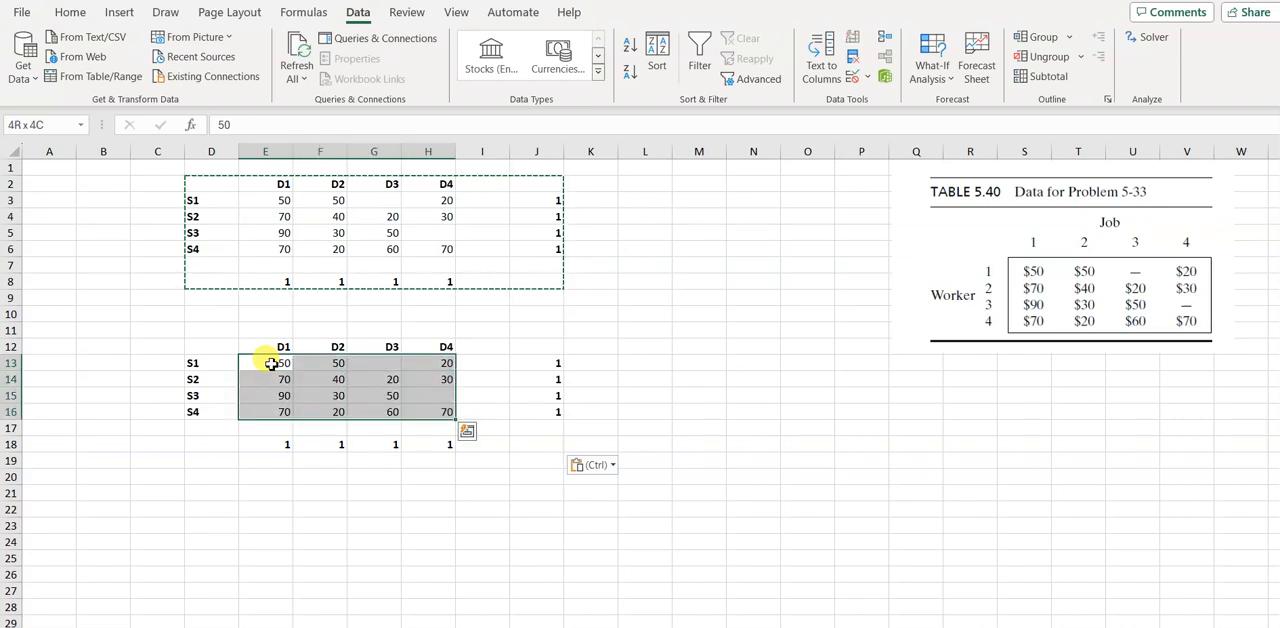
pyautogui.press('Delete')
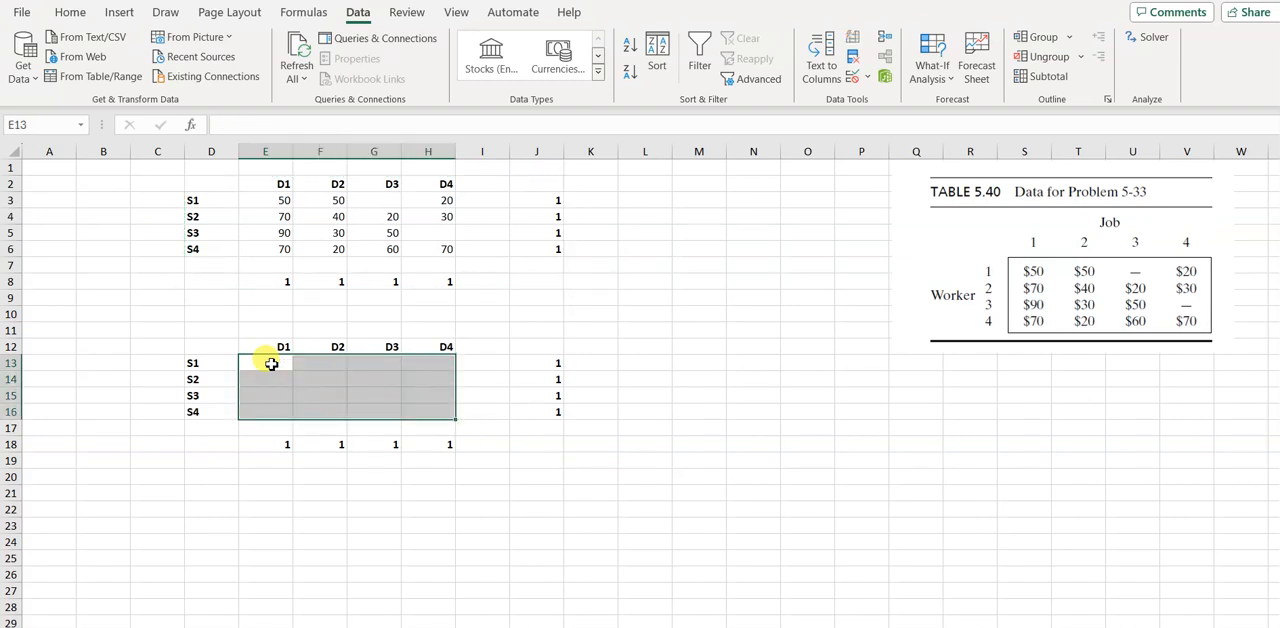
# Format the decision variable cells E13:H16 with a yellow fill and borders around every cell
pyautogui.click(66, 12)
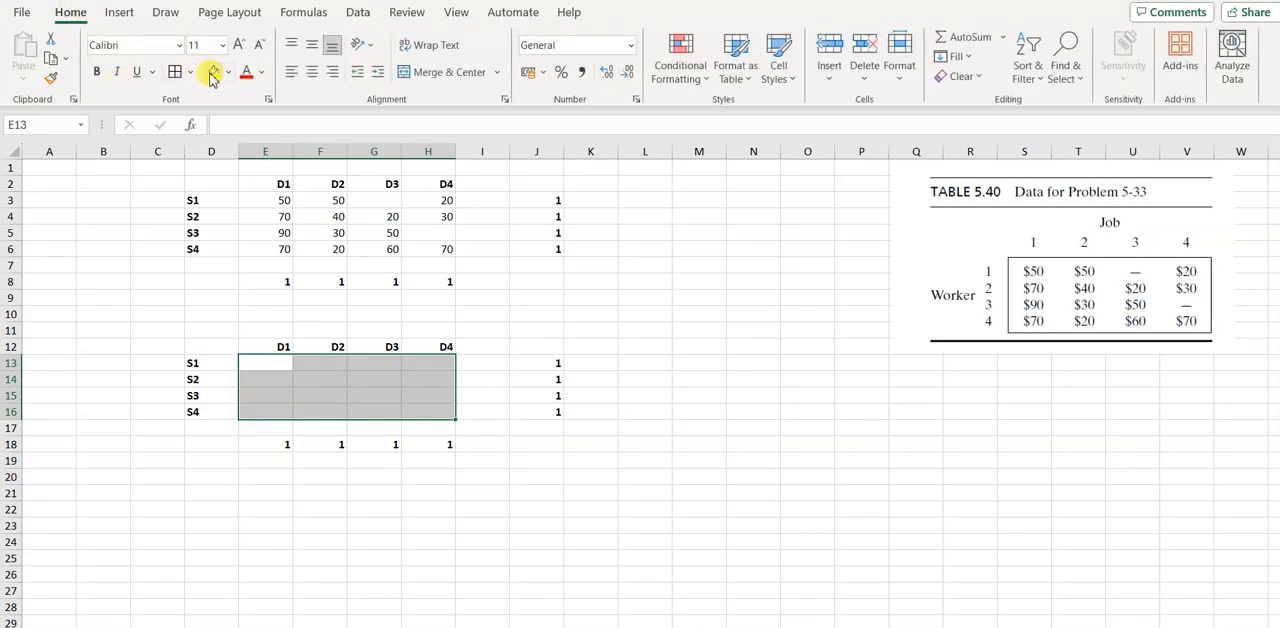
pyautogui.click(212, 73)
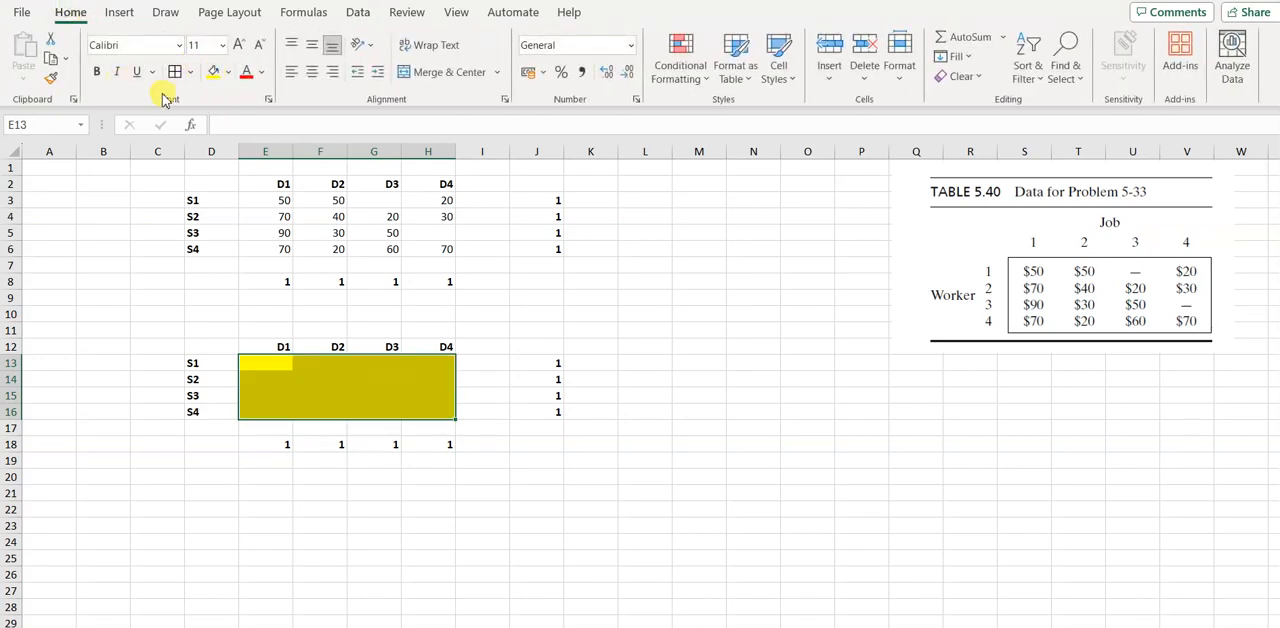
pyautogui.click(176, 80)
pyautogui.click(700, 377)
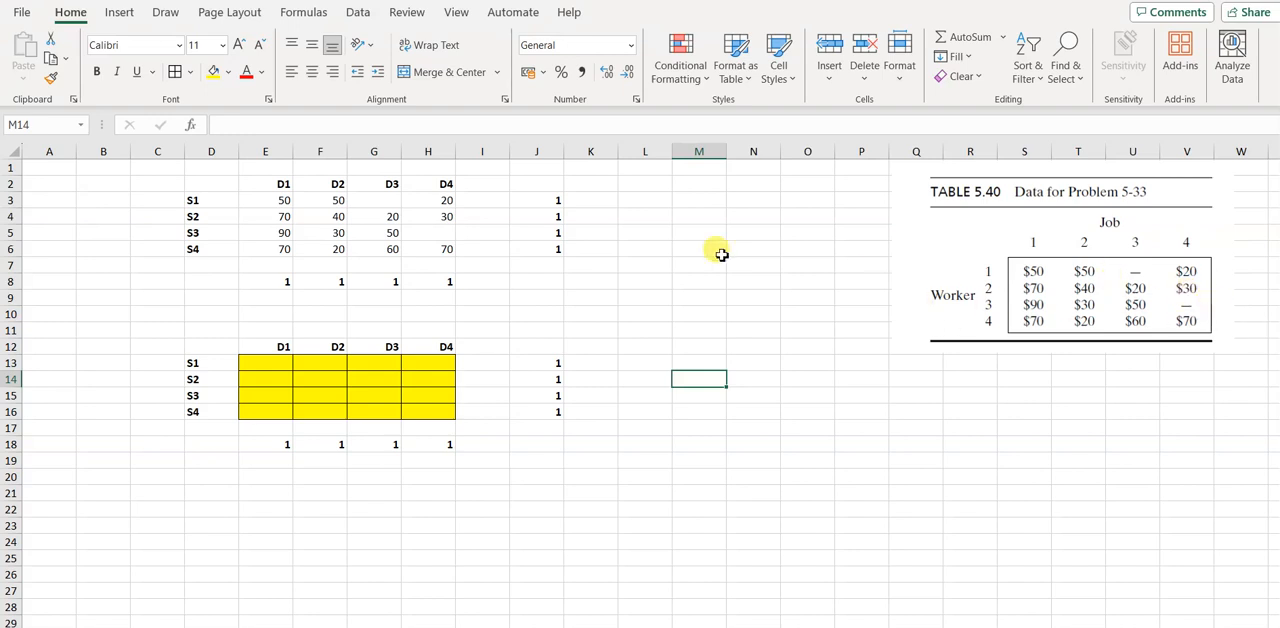
# Enter a penalty cost of 1000 in G3 and H5 for the disallowed S1–D3 and S3–D4 assignments
pyautogui.click(385, 200)
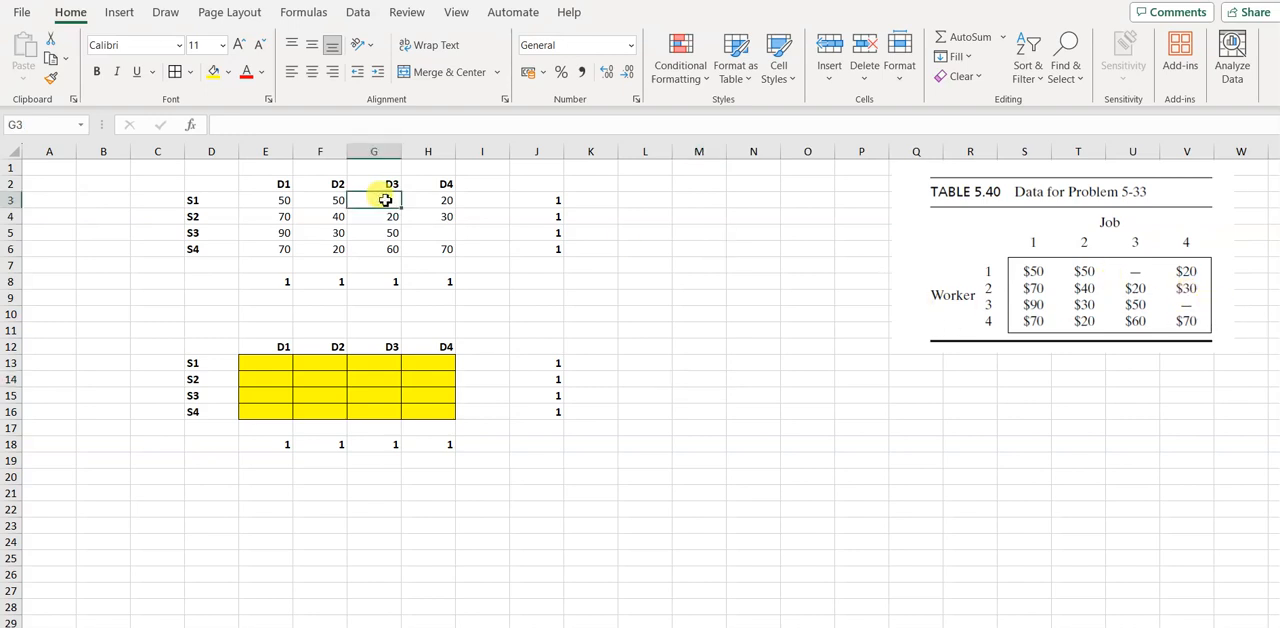
pyautogui.write('1000')
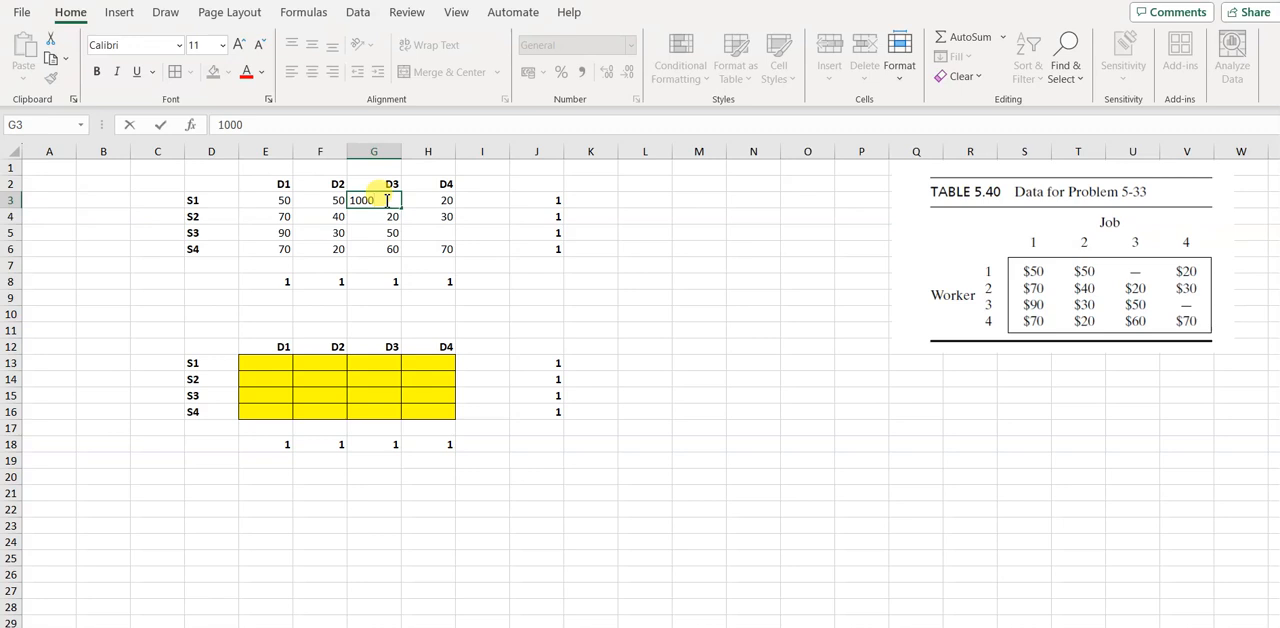
pyautogui.click(438, 234)
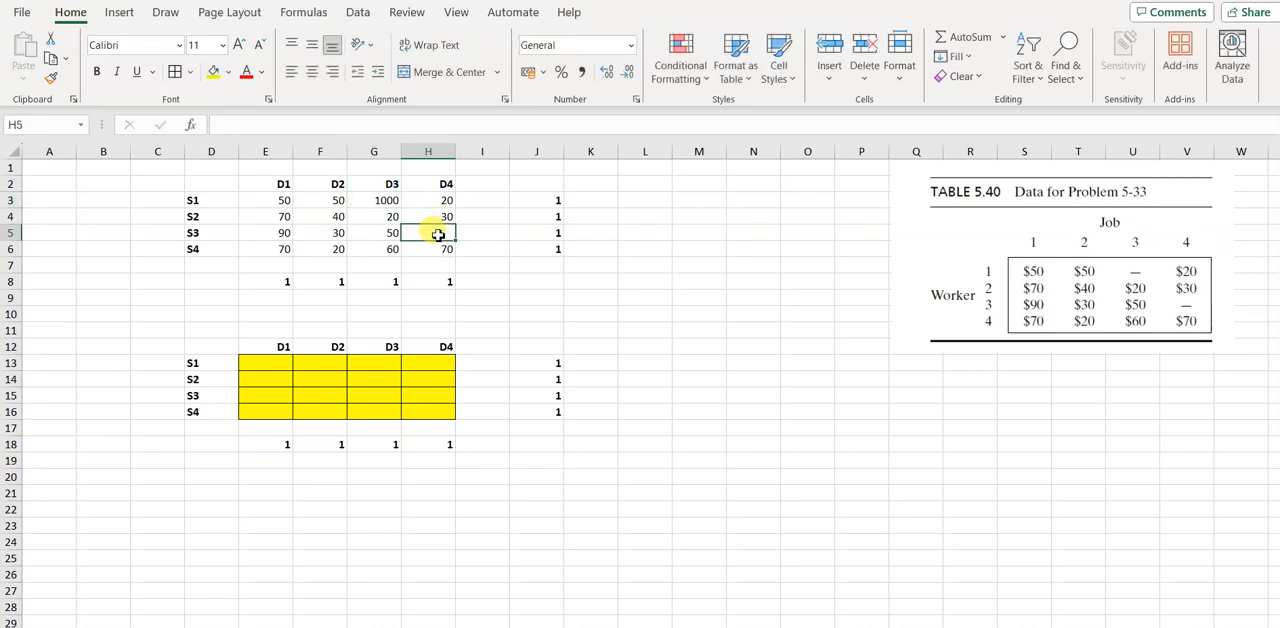
pyautogui.write('1000')
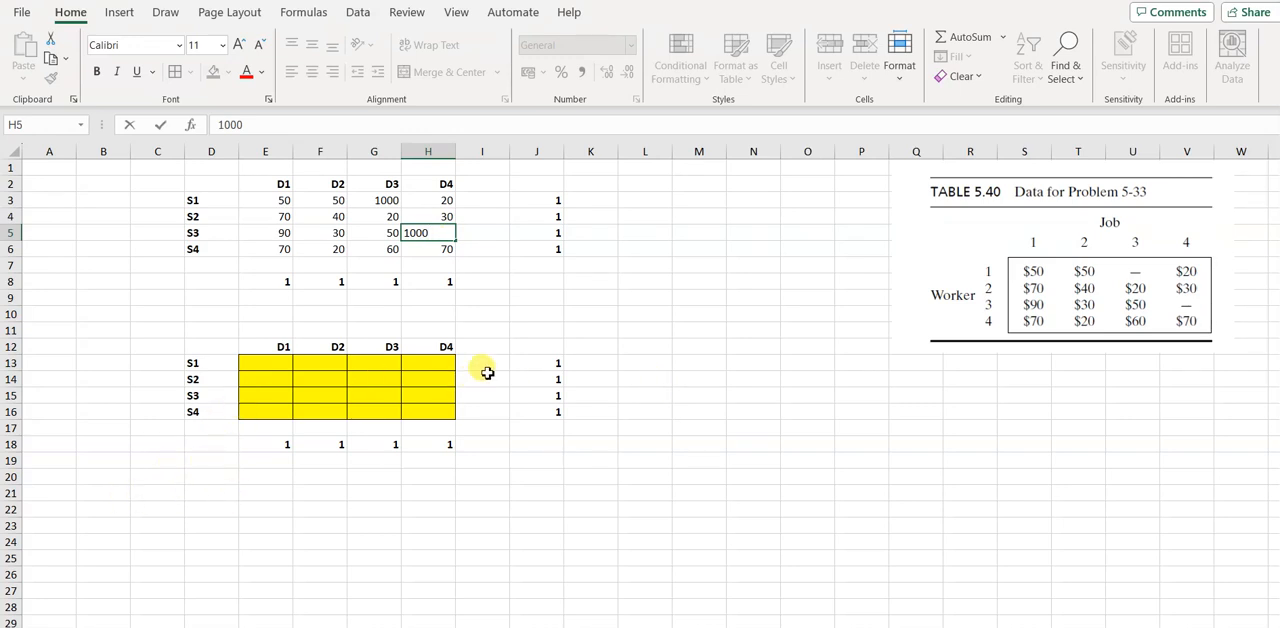
# Total the S1 row in I13 with =SUM(E13:H13) and fill the formula down through I16
pyautogui.click(478, 365)
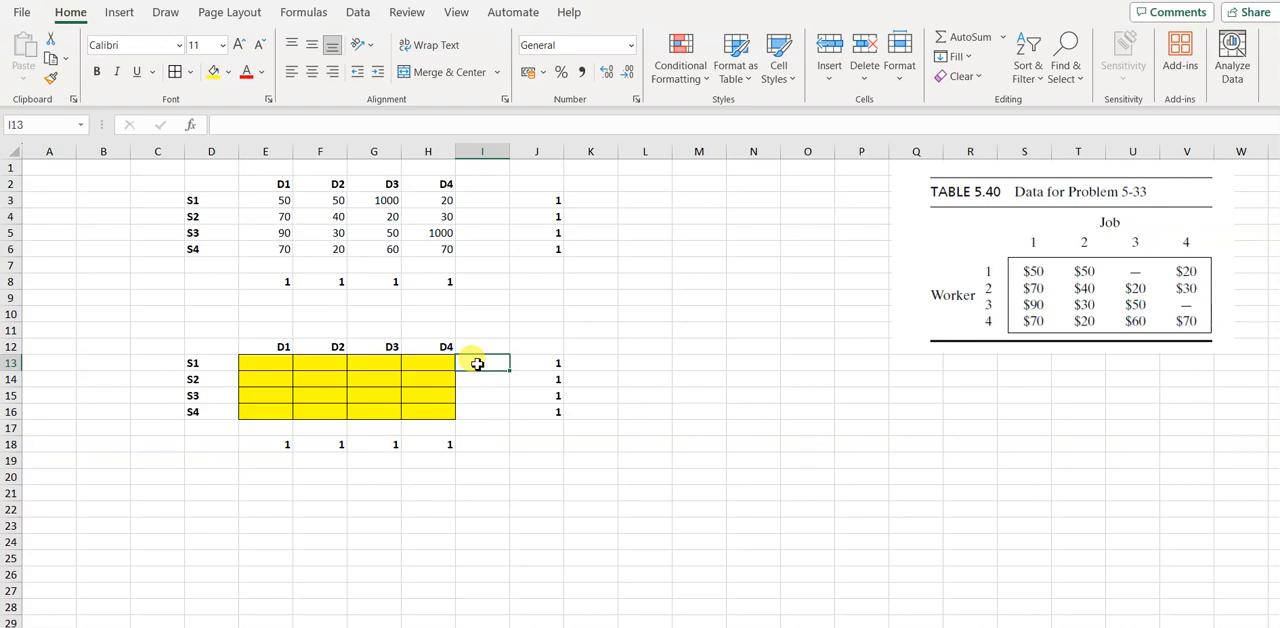
pyautogui.write('=sum')
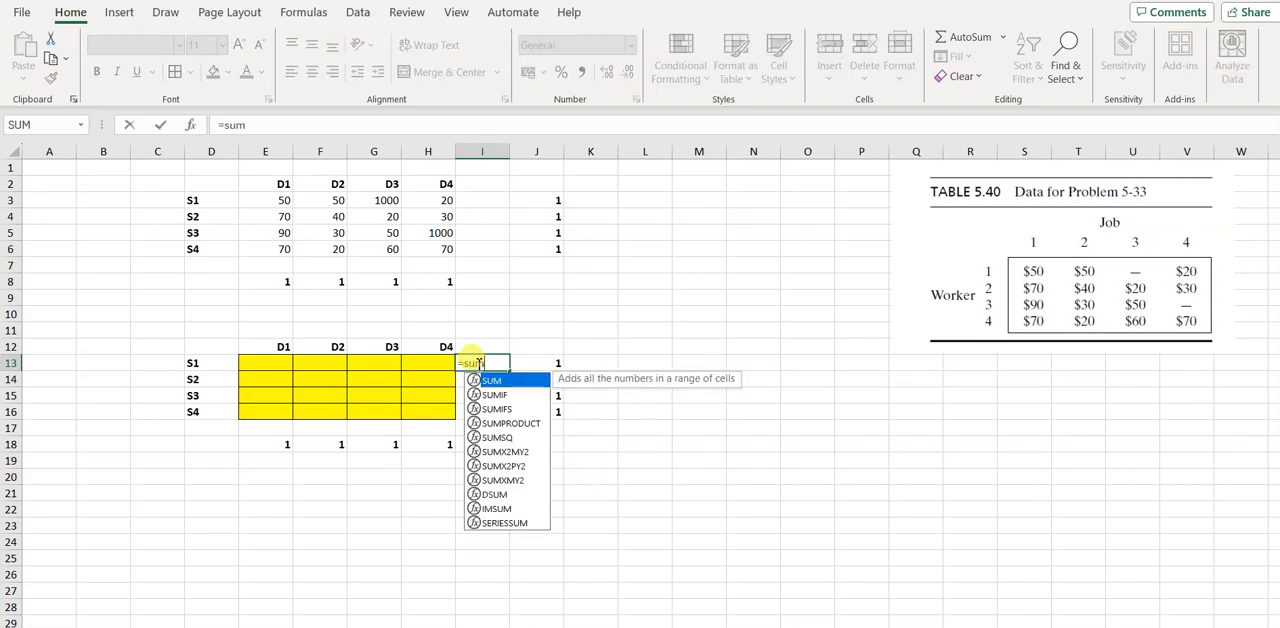
pyautogui.write('(')
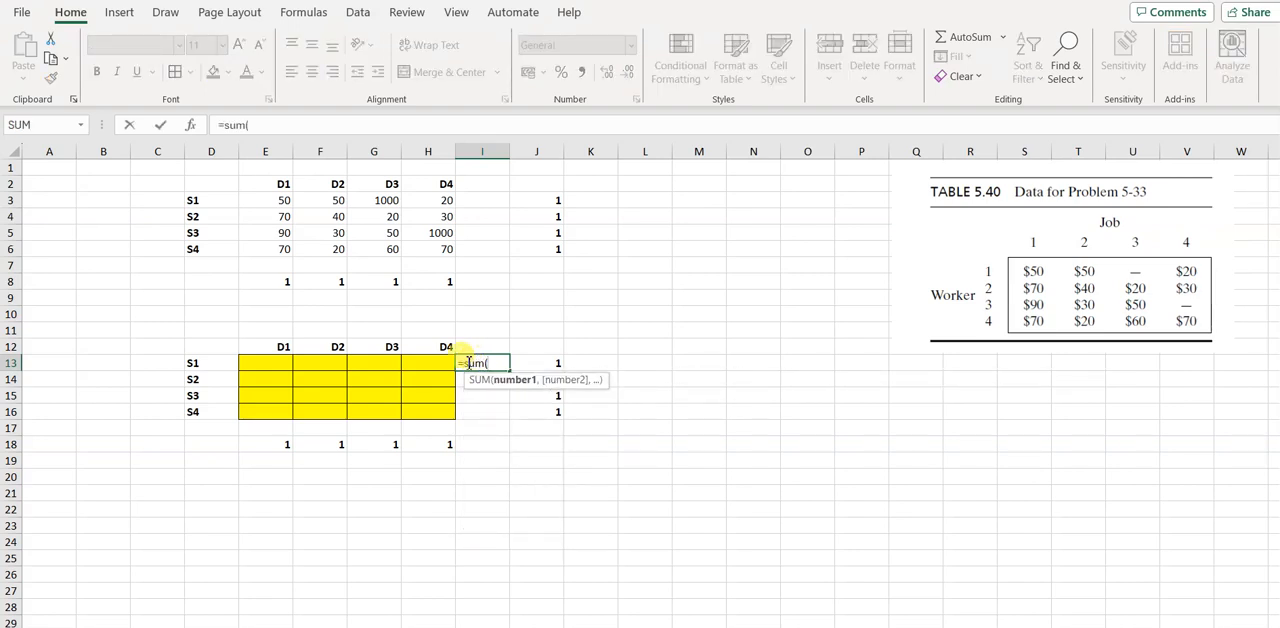
pyautogui.click(263, 364)
pyautogui.hotkey('shift', 'Right')
pyautogui.hotkey('shift', 'Right')
pyautogui.hotkey('shift', 'Right')
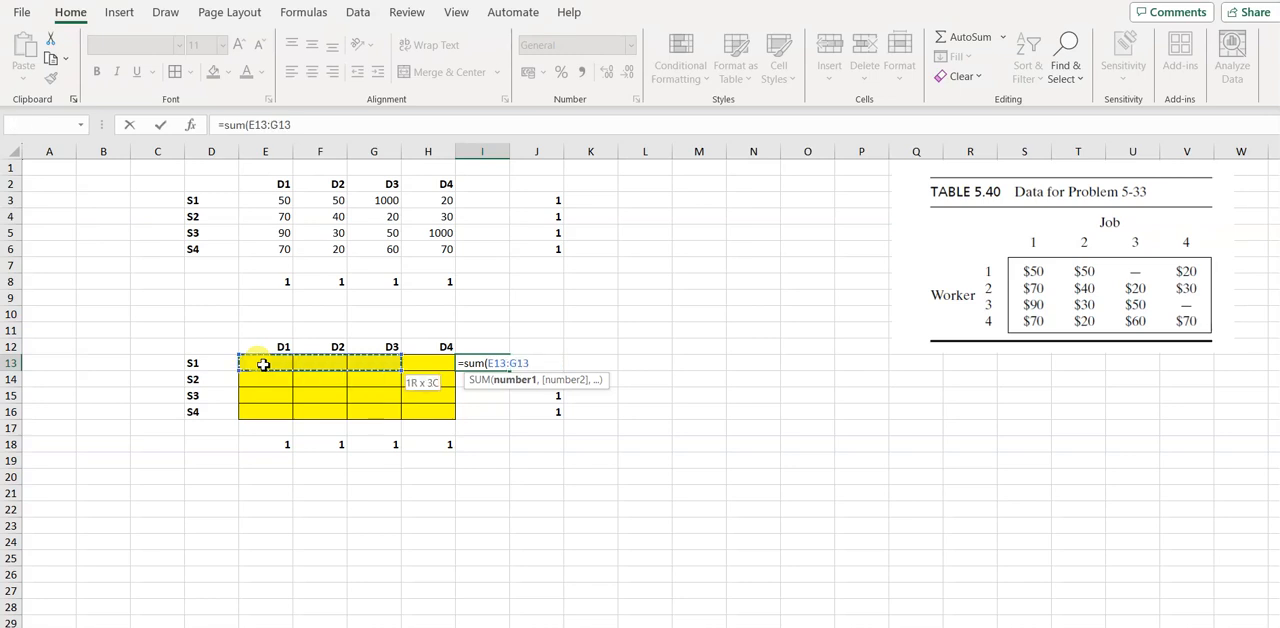
pyautogui.press('Return')
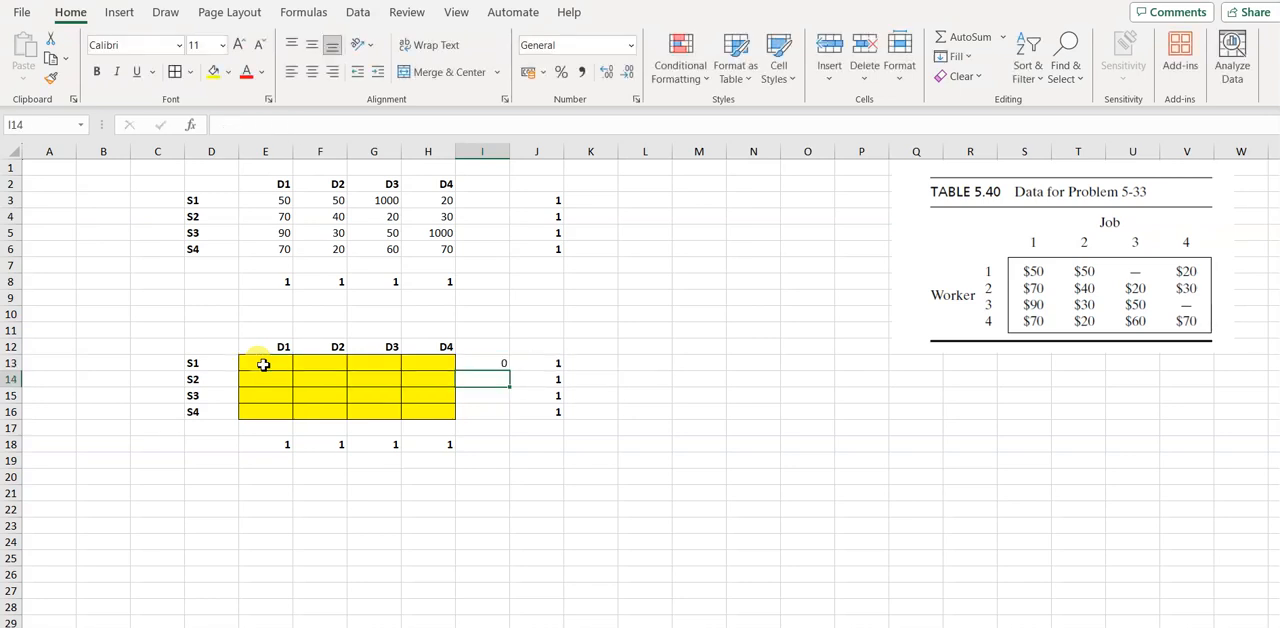
pyautogui.click(478, 362)
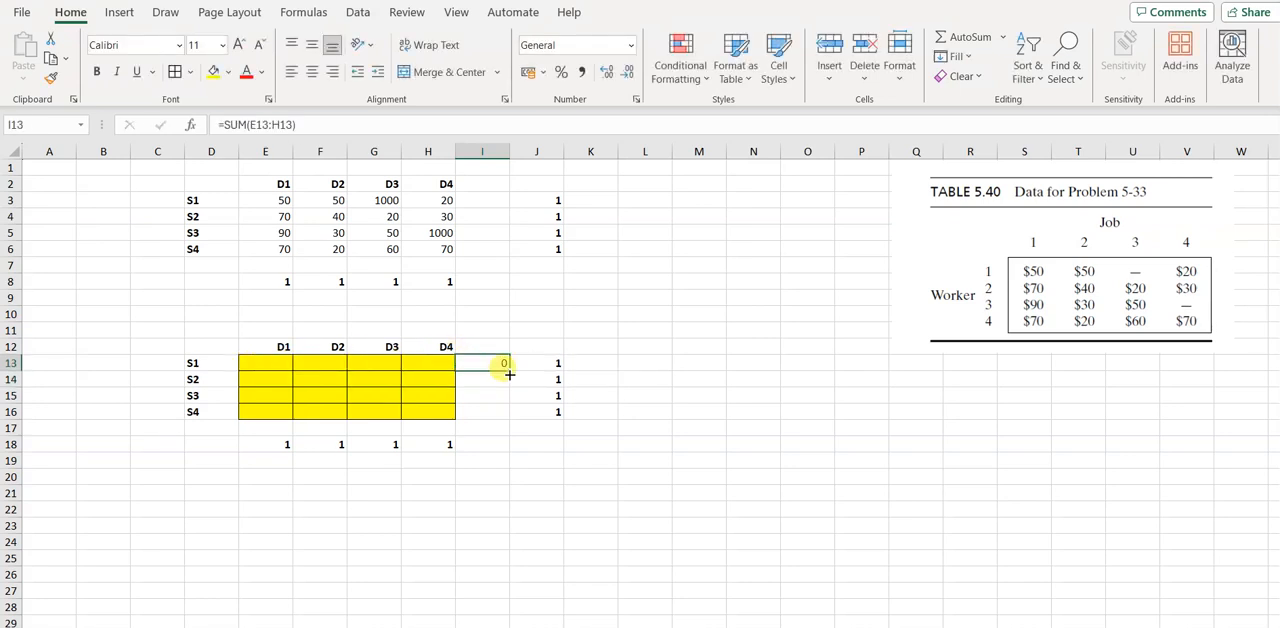
pyautogui.moveTo(509, 370); pyautogui.dragTo(508, 418)
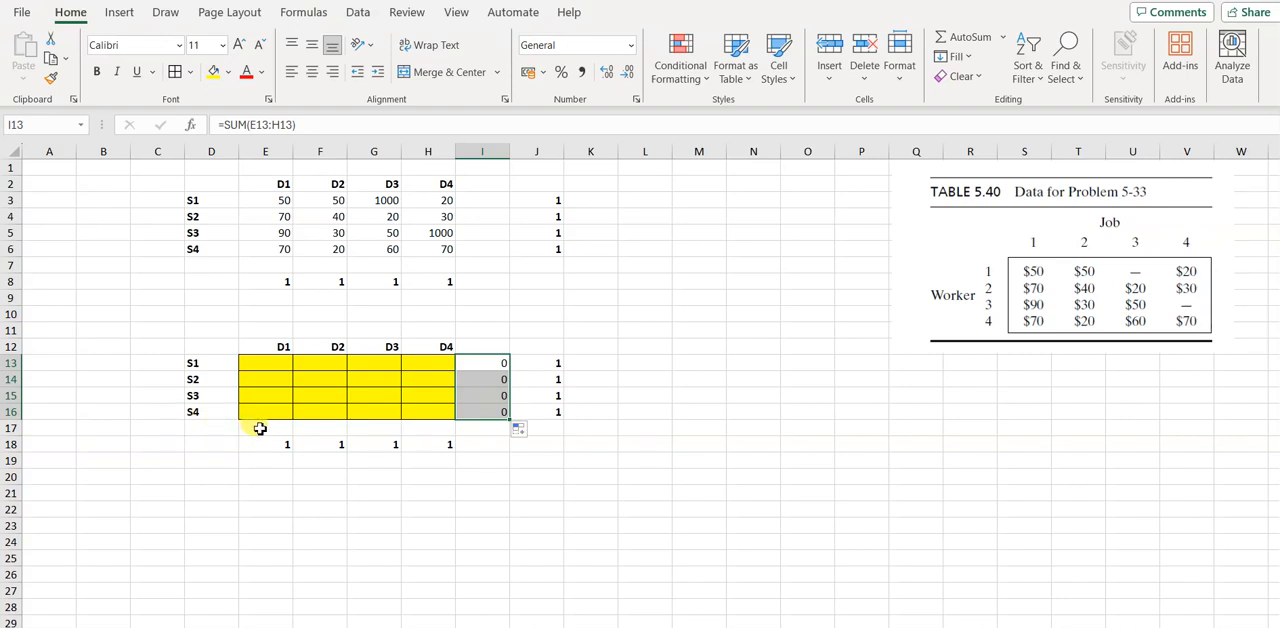
# Total the D1 column in E17 with =SUM(E13:E16) and fill the formula across through H17
pyautogui.click(259, 428)
pyautogui.write('=')
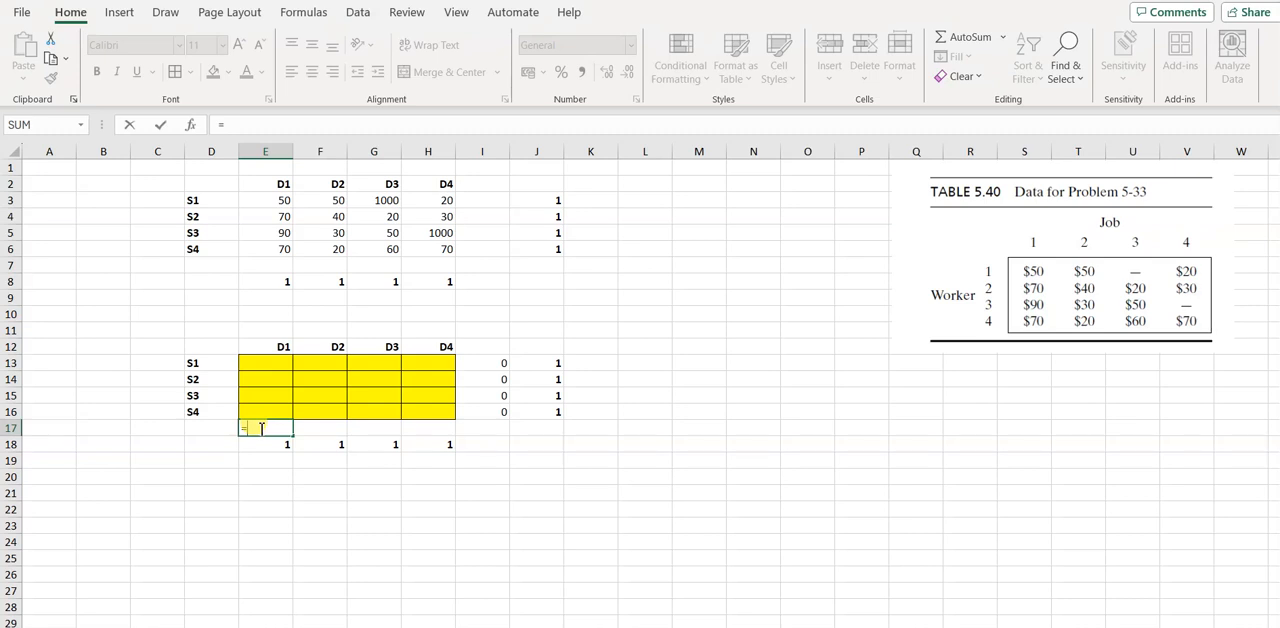
pyautogui.write('sum(')
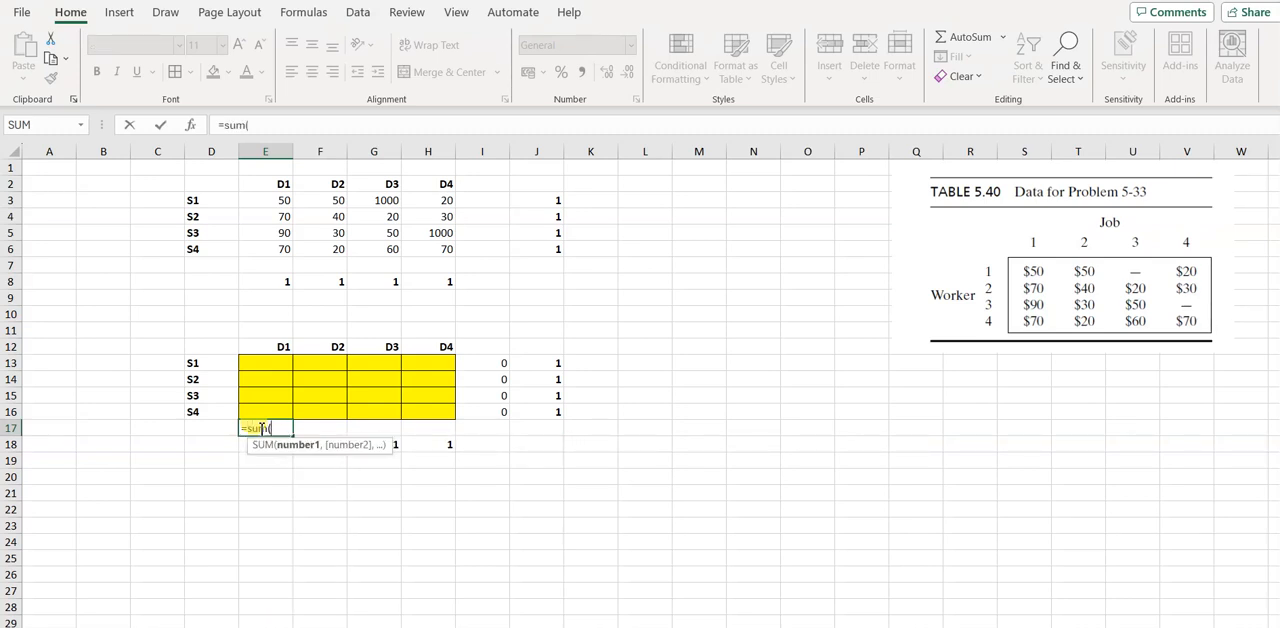
pyautogui.moveTo(274, 363); pyautogui.dragTo(277, 364)
pyautogui.press('Return')
pyautogui.click(281, 426)
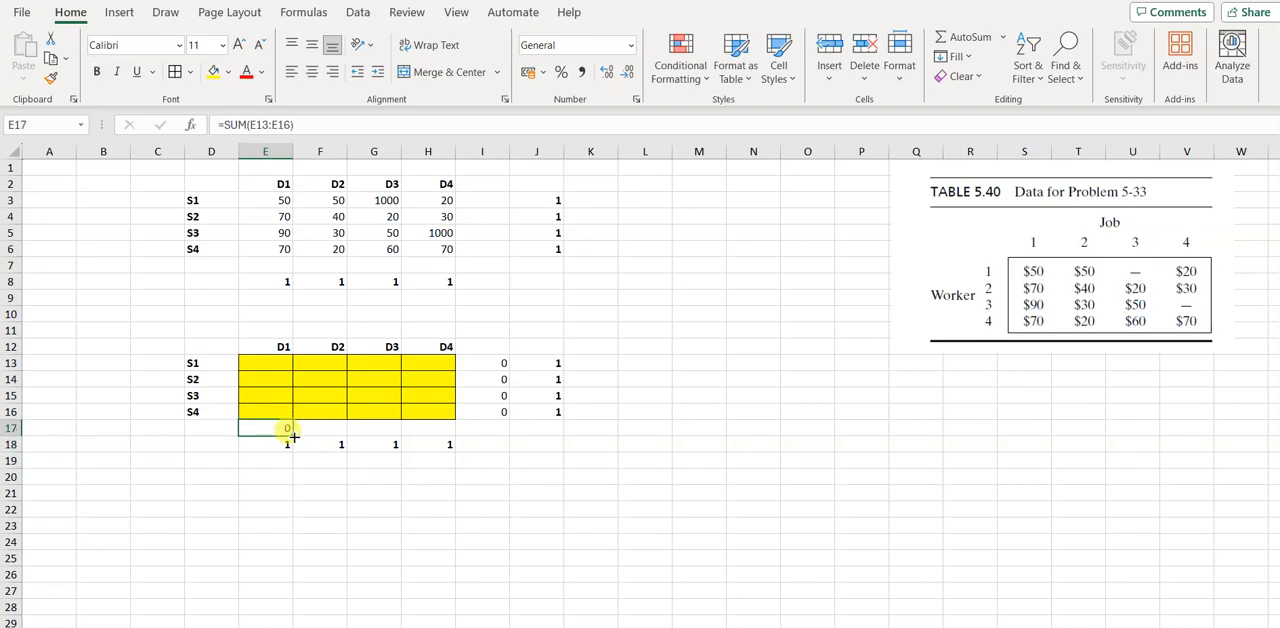
pyautogui.moveTo(293, 437); pyautogui.dragTo(441, 437)
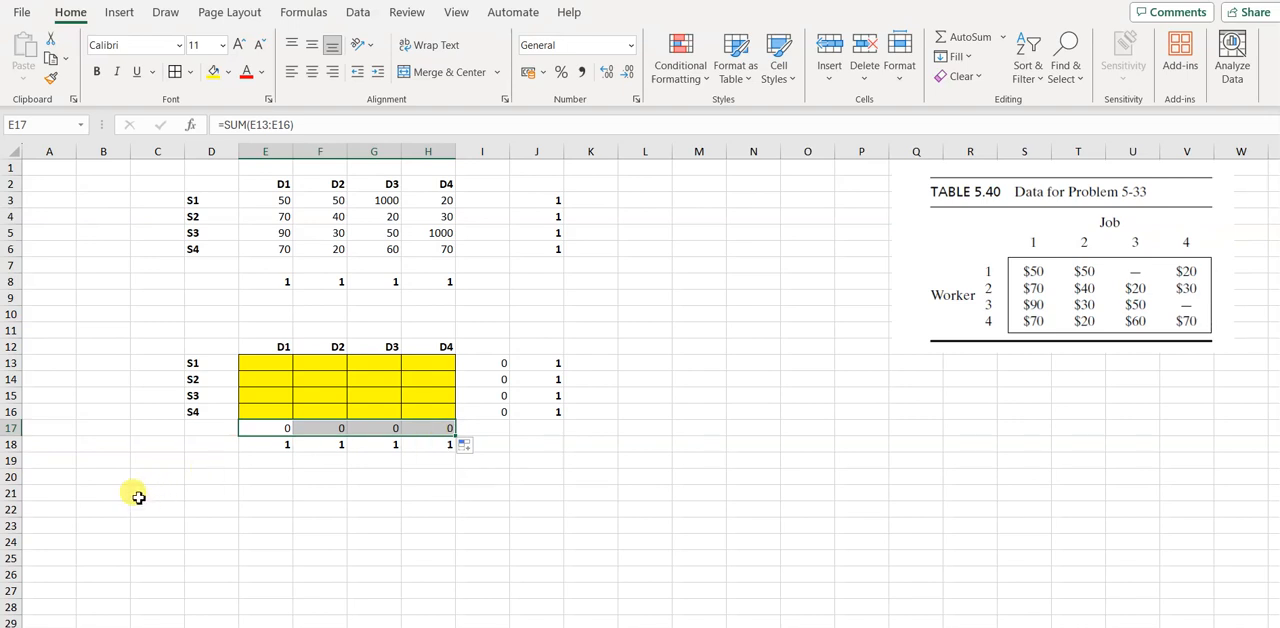
# Label the row totals column "supply" in I12 and the column totals row "demand" in D17
pyautogui.click(494, 348)
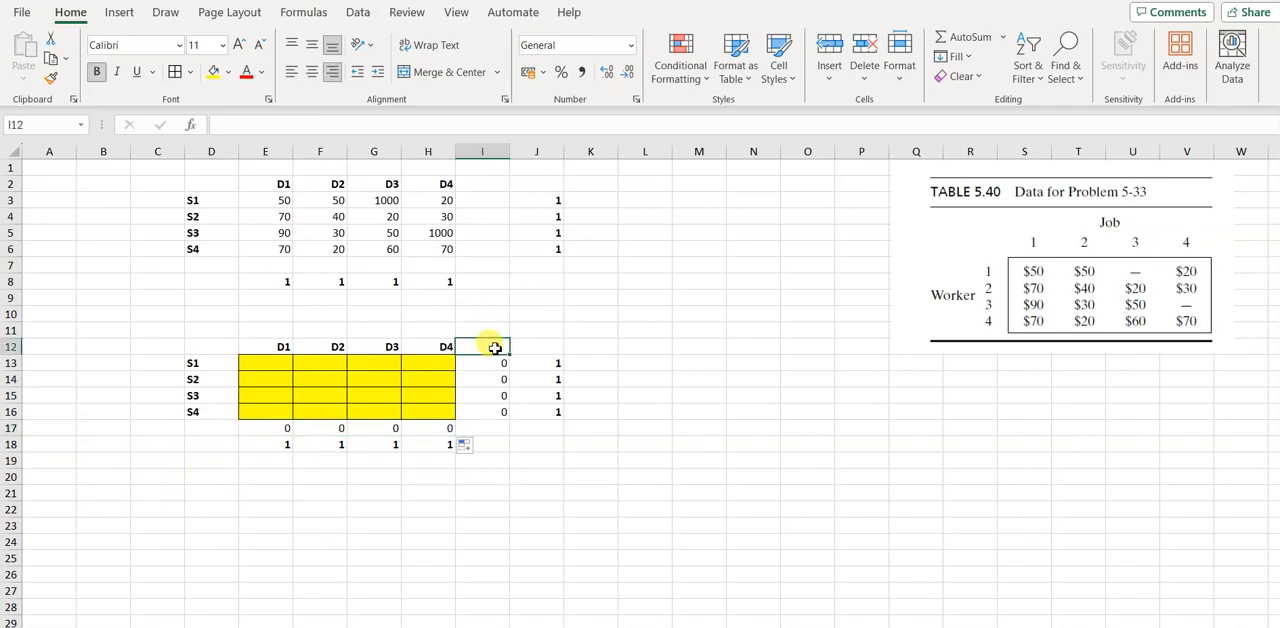
pyautogui.write('supply')
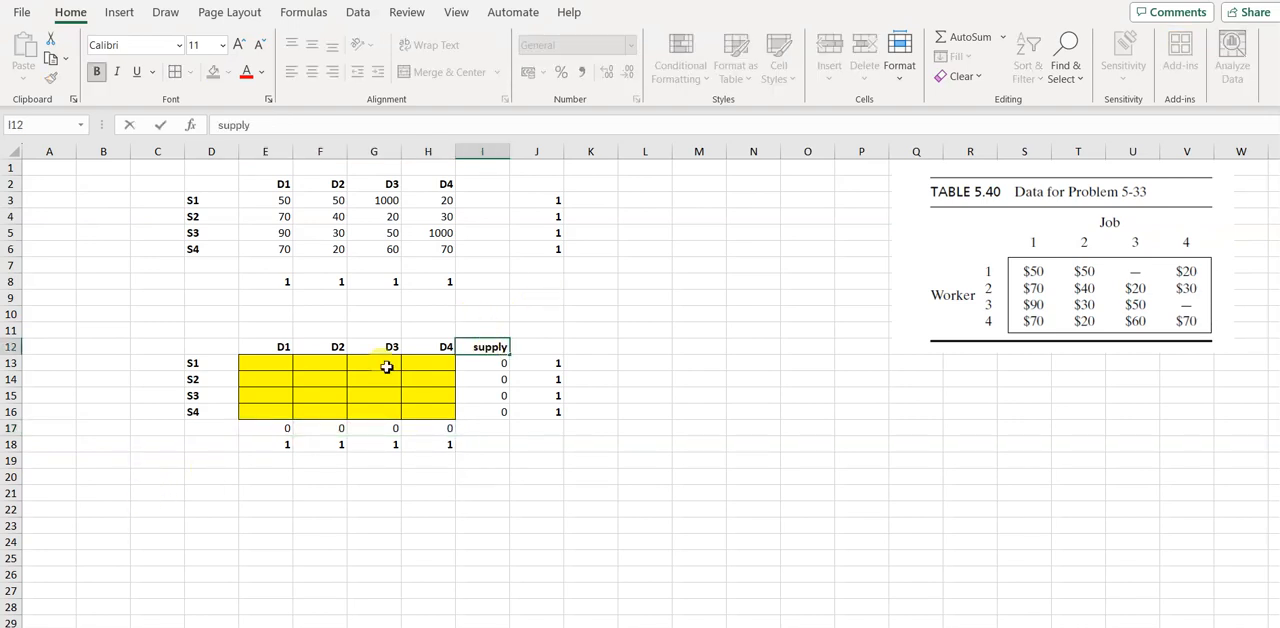
pyautogui.click(200, 433)
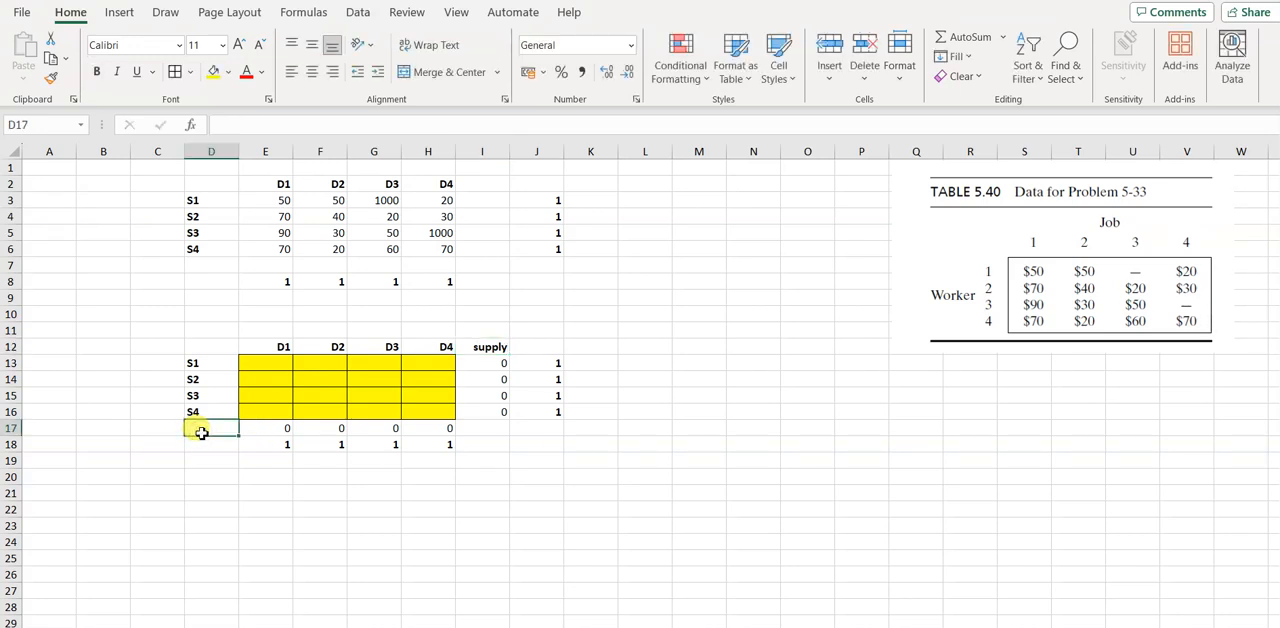
pyautogui.write('deman')
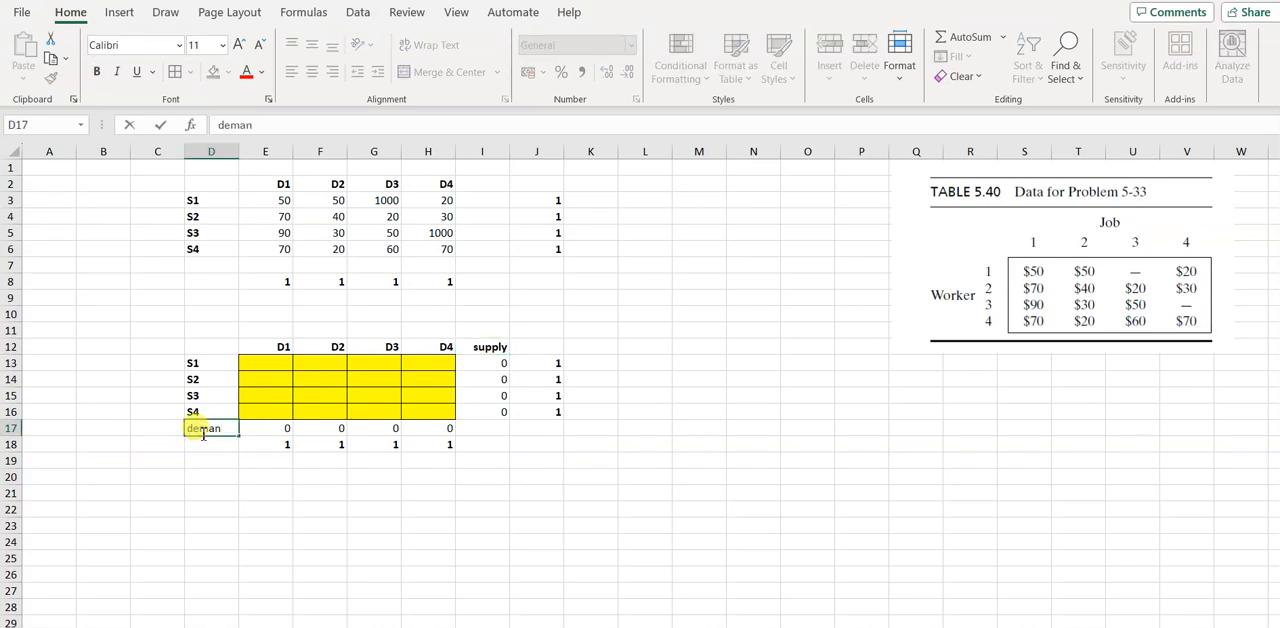
pyautogui.write('d')
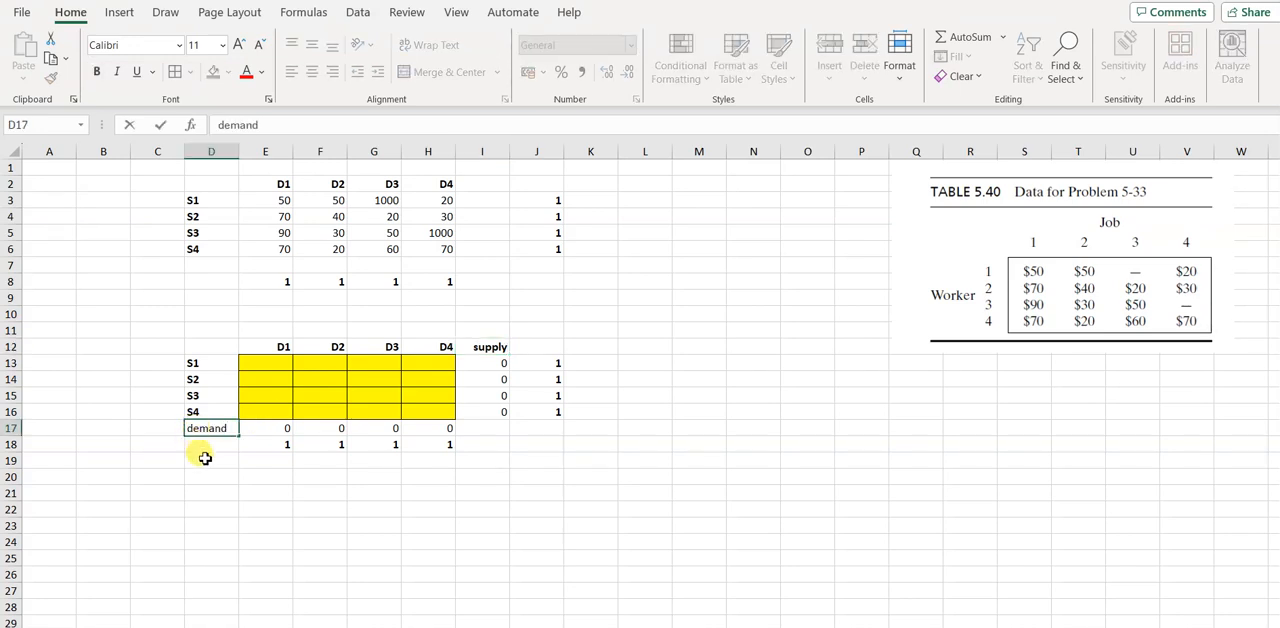
# Label C21 "total cost" and calculate it in D21 with =SUMPRODUCT(E3:H6,E13:H16)
pyautogui.click(144, 495)
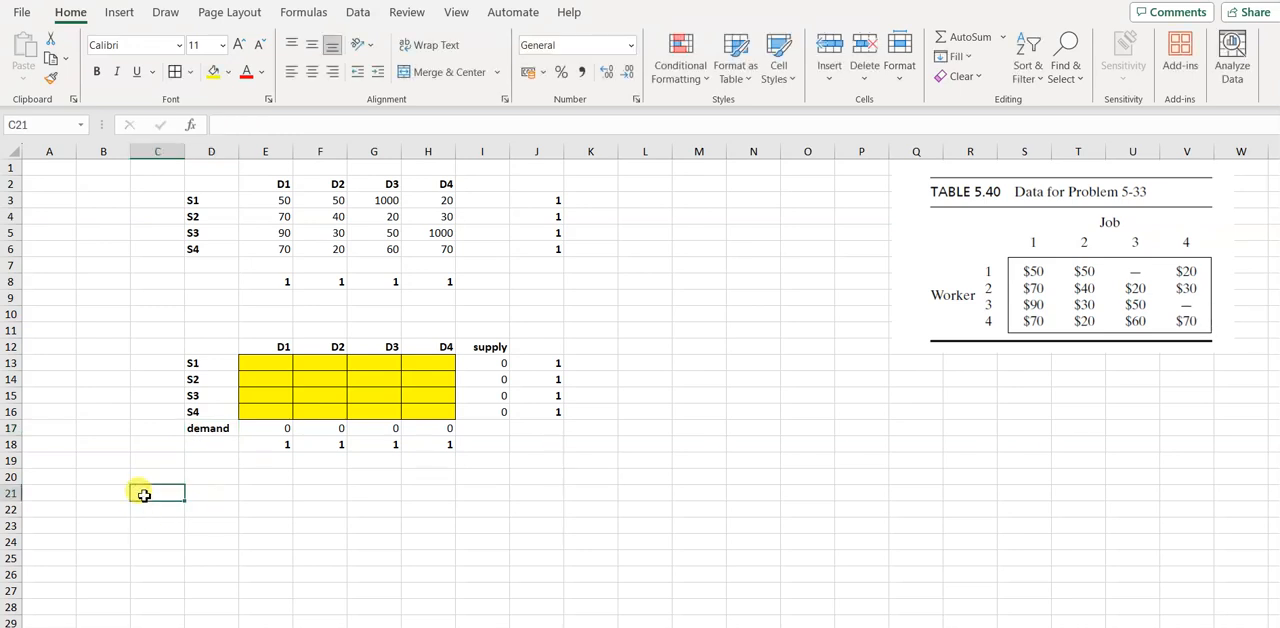
pyautogui.write('total cost')
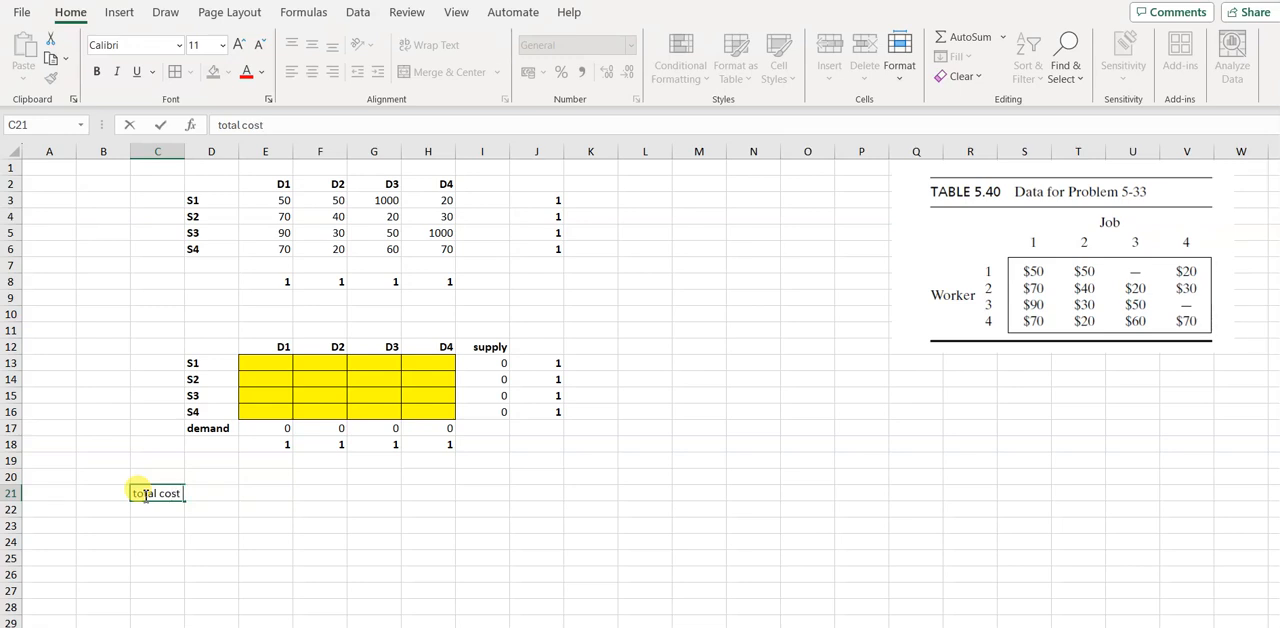
pyautogui.press('Tab')
pyautogui.write('=')
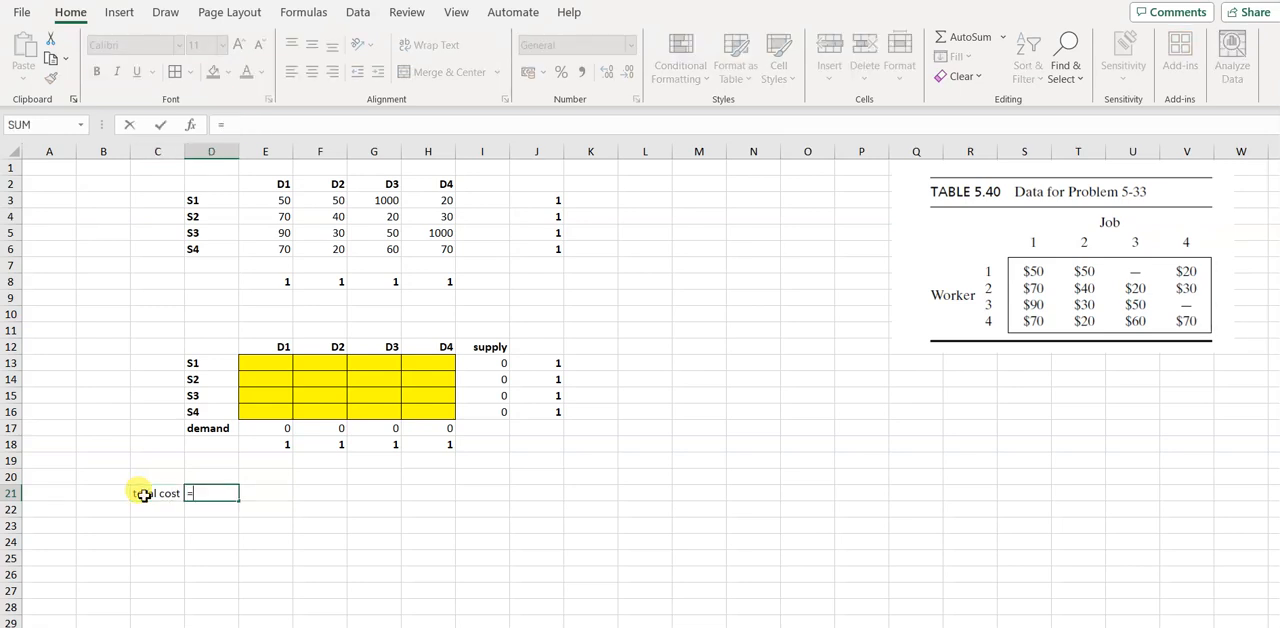
pyautogui.write('sumprodu')
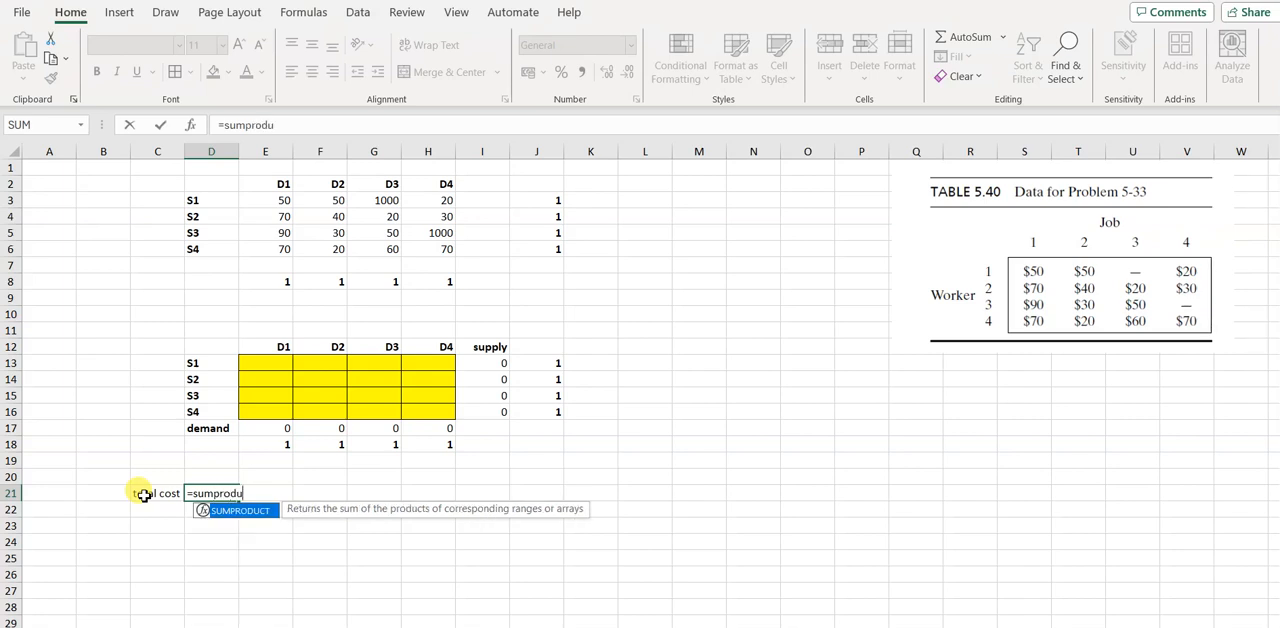
pyautogui.write('ct(')
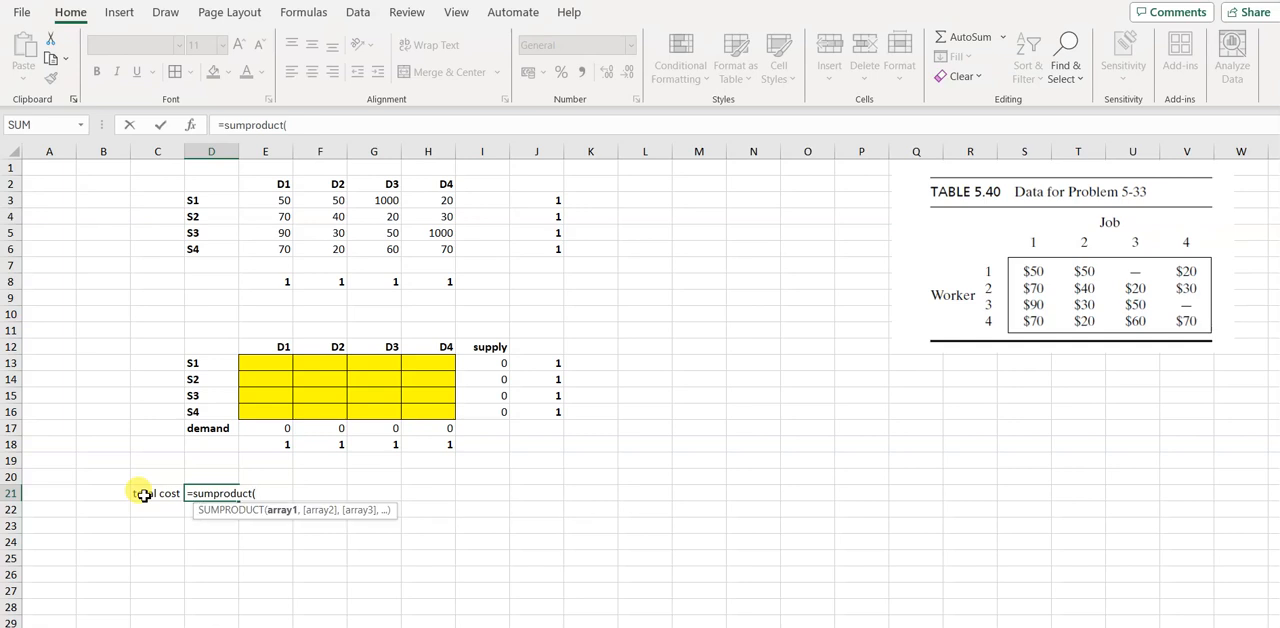
pyautogui.click(272, 203)
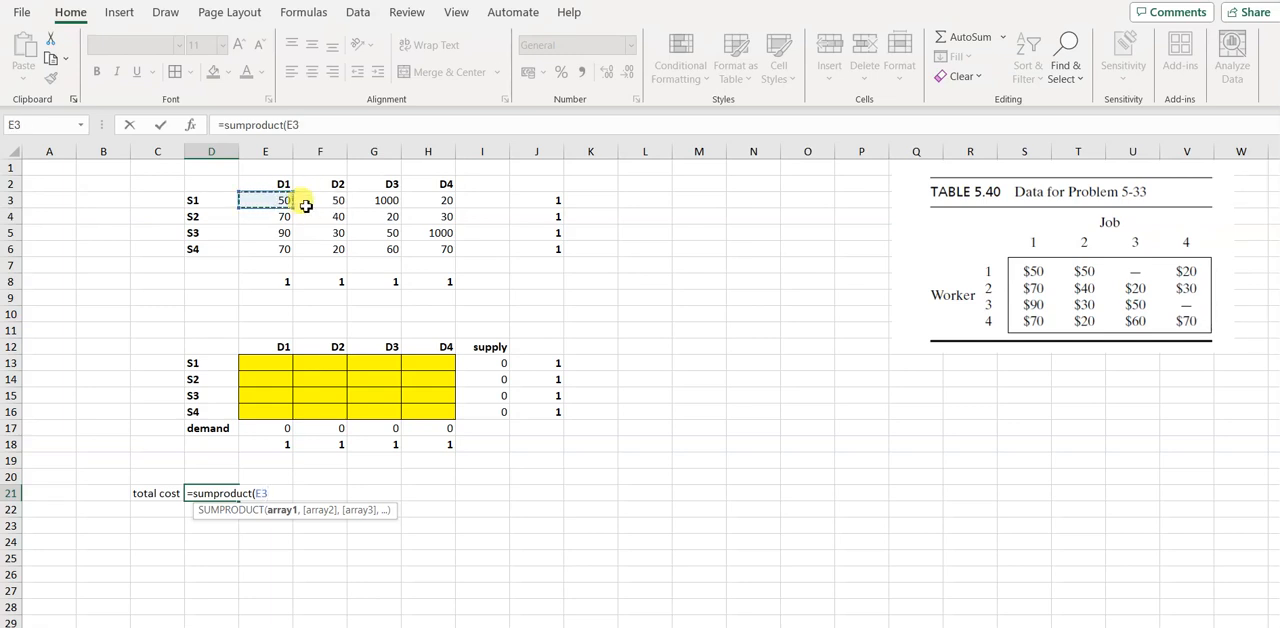
pyautogui.moveTo(305, 206); pyautogui.dragTo(446, 247)
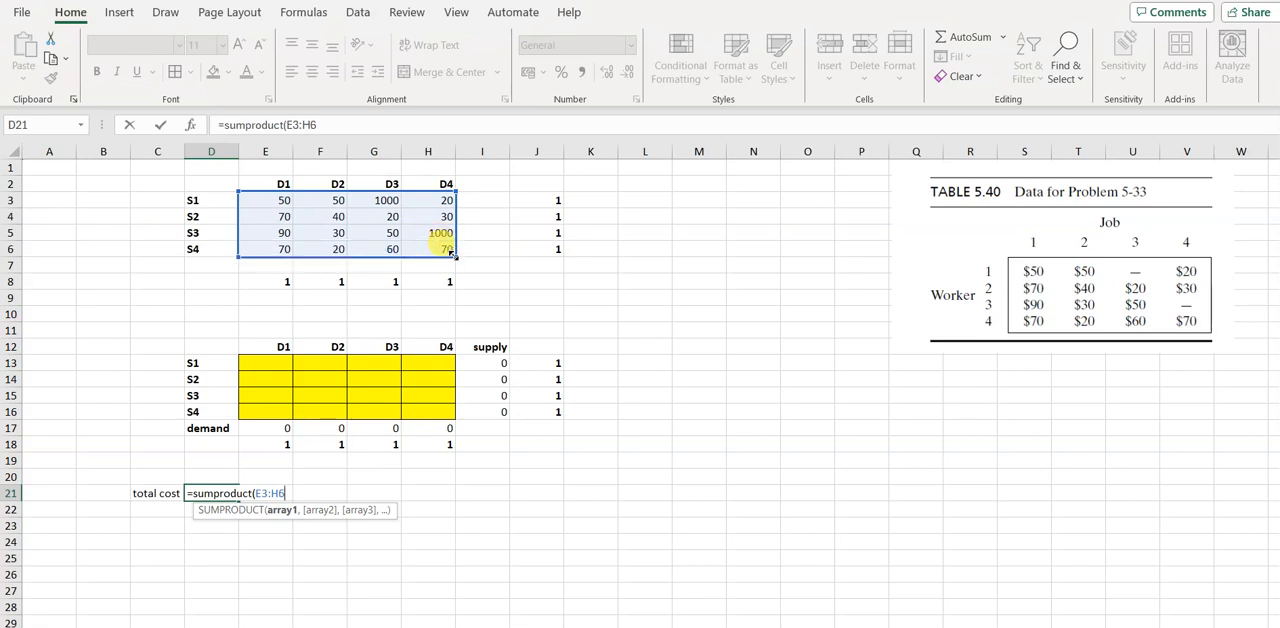
pyautogui.write(',')
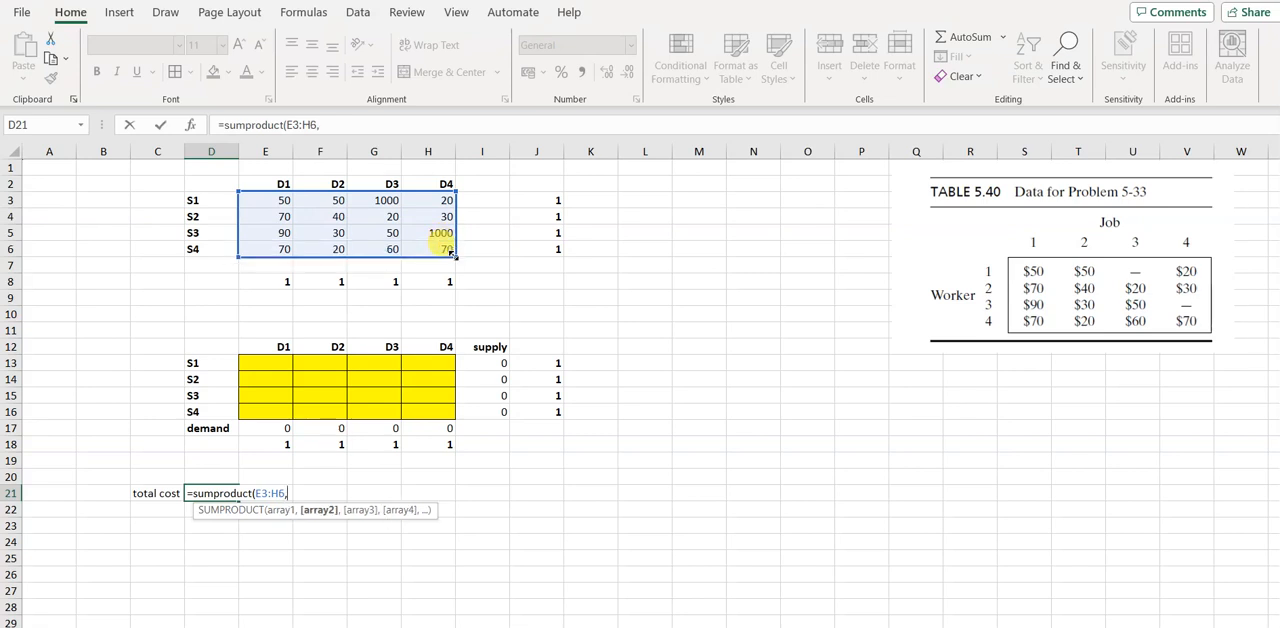
pyautogui.click(285, 370)
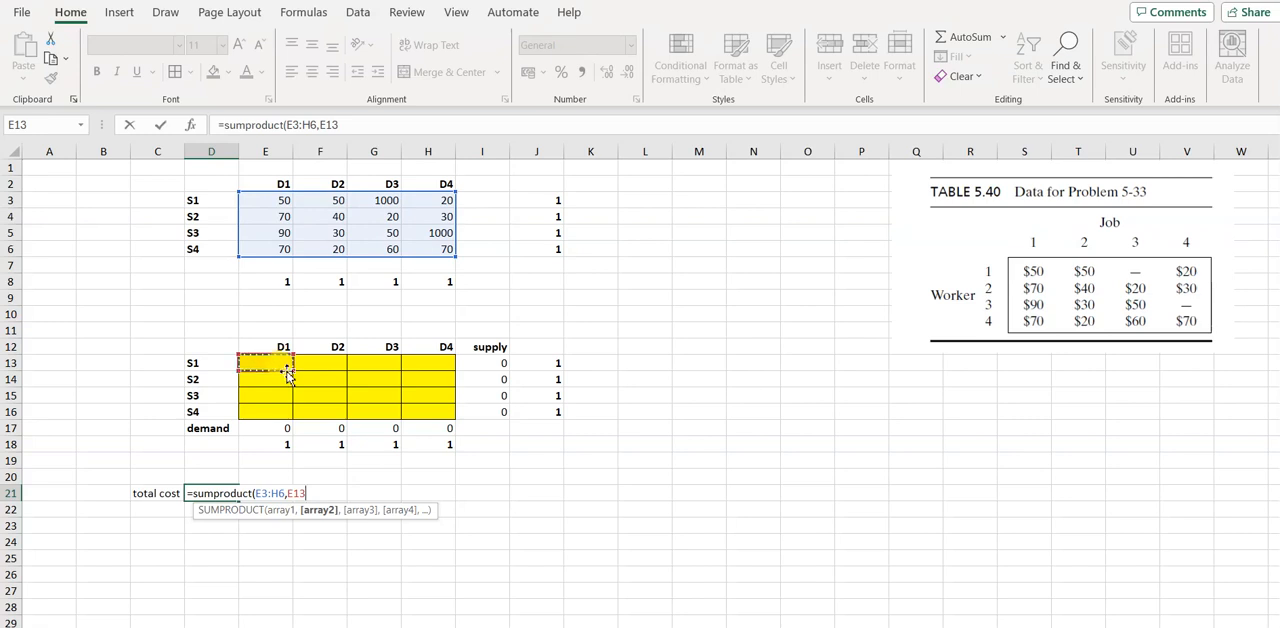
pyautogui.moveTo(294, 371); pyautogui.dragTo(447, 428)
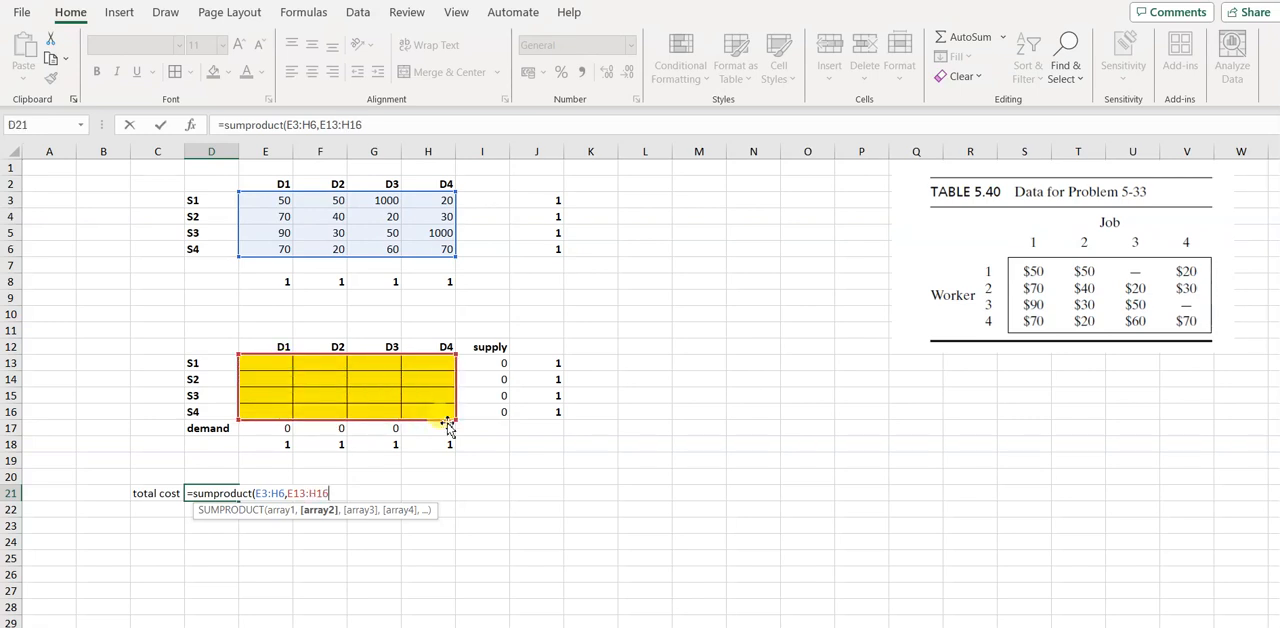
pyautogui.write(')')
pyautogui.press('Return')
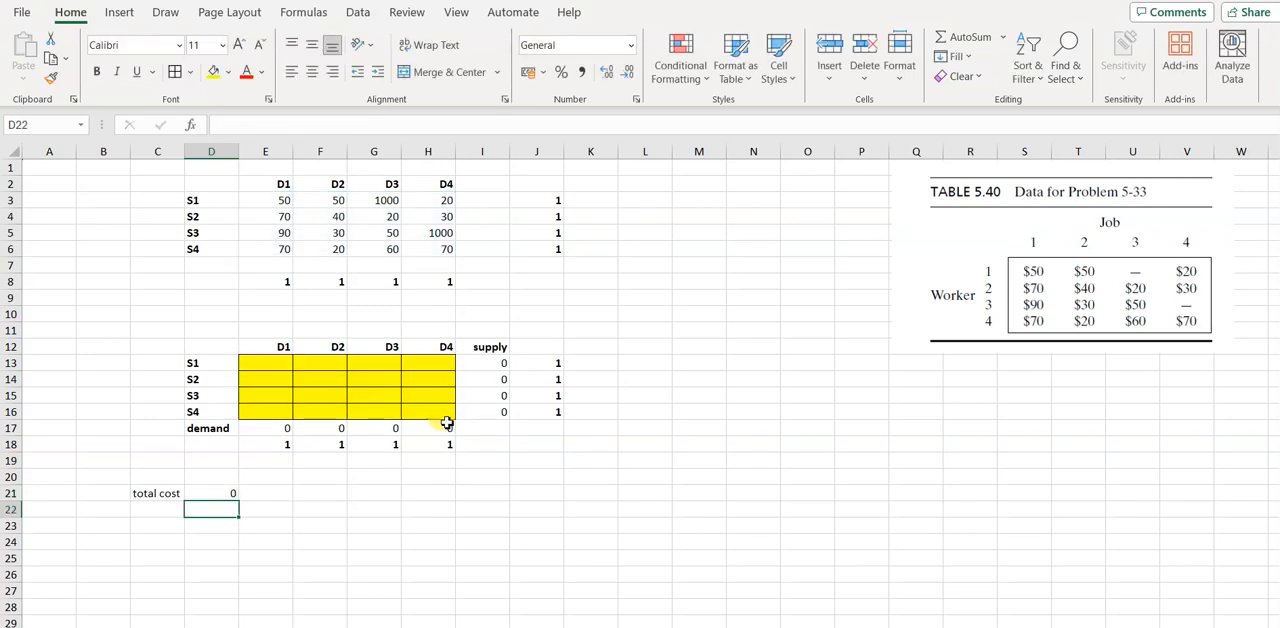
# Start Solver with the total cost cell D21 as the objective and set it to minimize
pyautogui.click(210, 496)
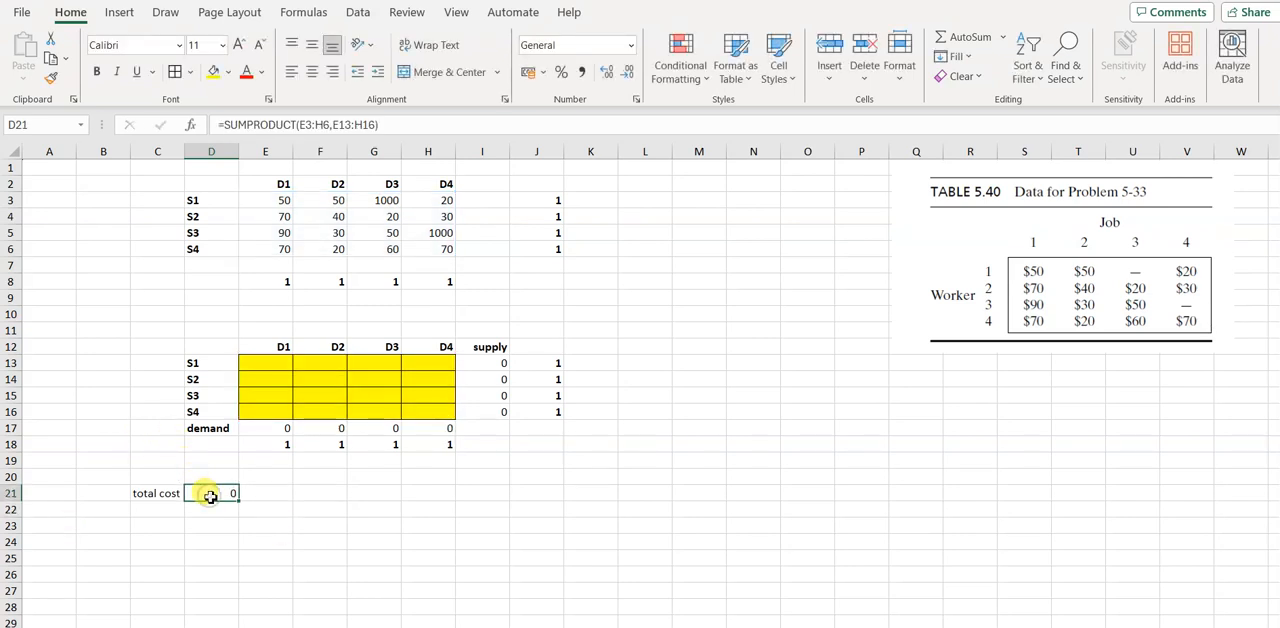
pyautogui.click(357, 13)
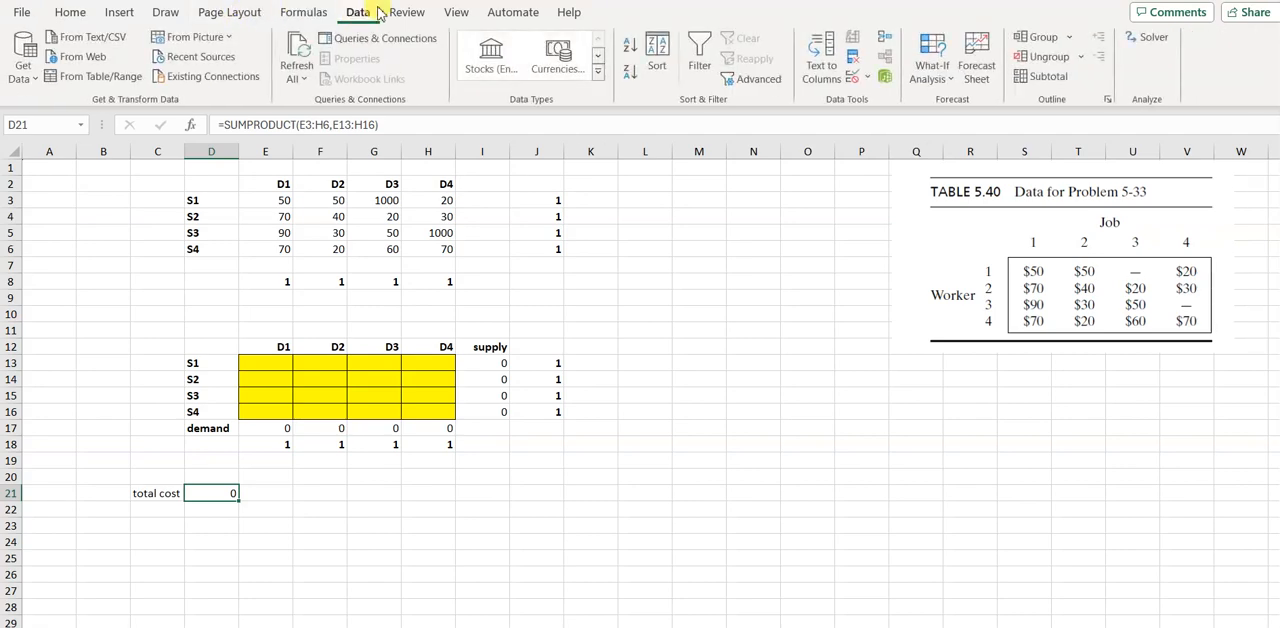
pyautogui.click(1153, 40)
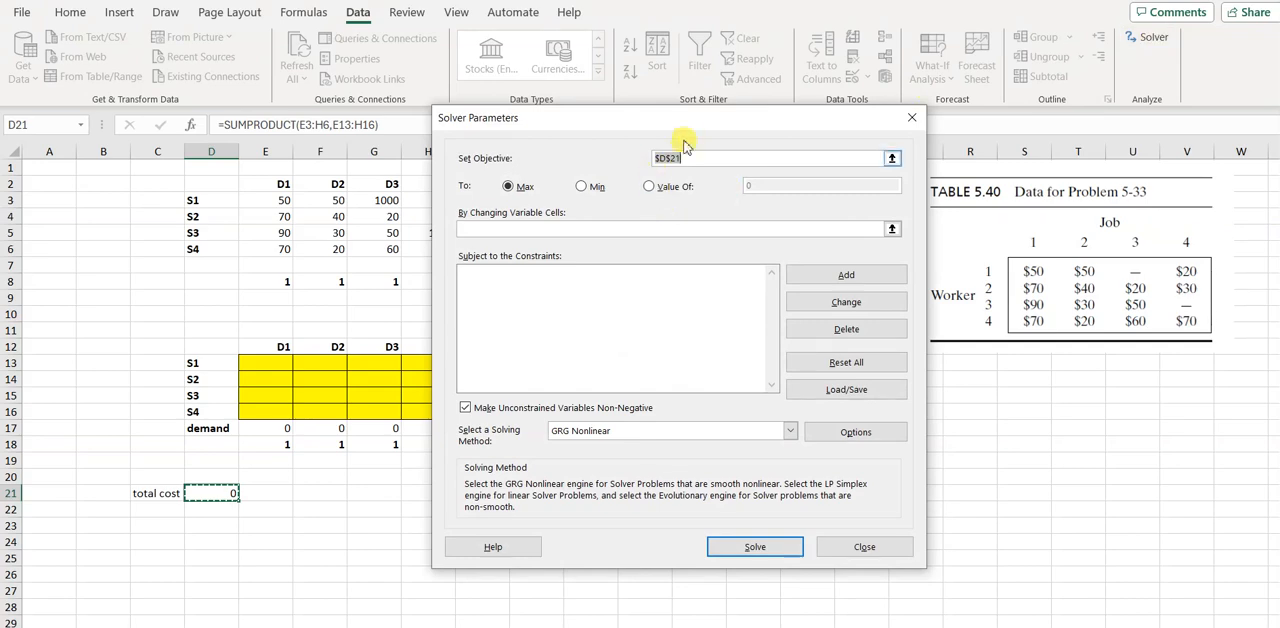
pyautogui.moveTo(695, 120); pyautogui.dragTo(857, 112)
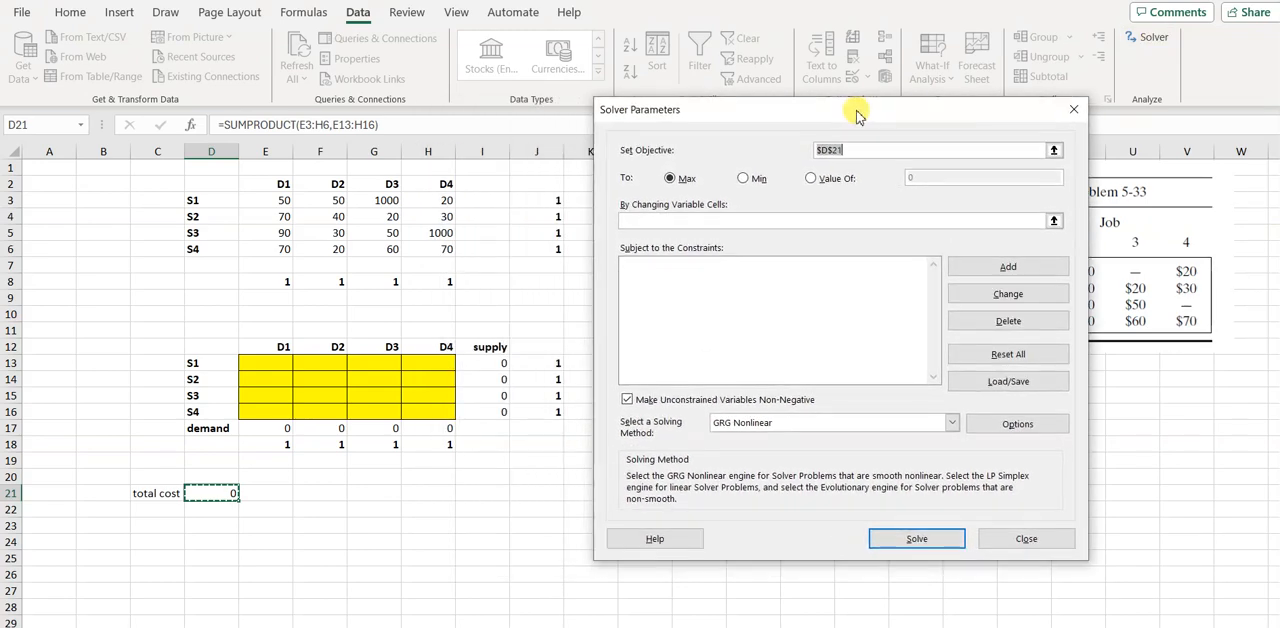
pyautogui.click(744, 182)
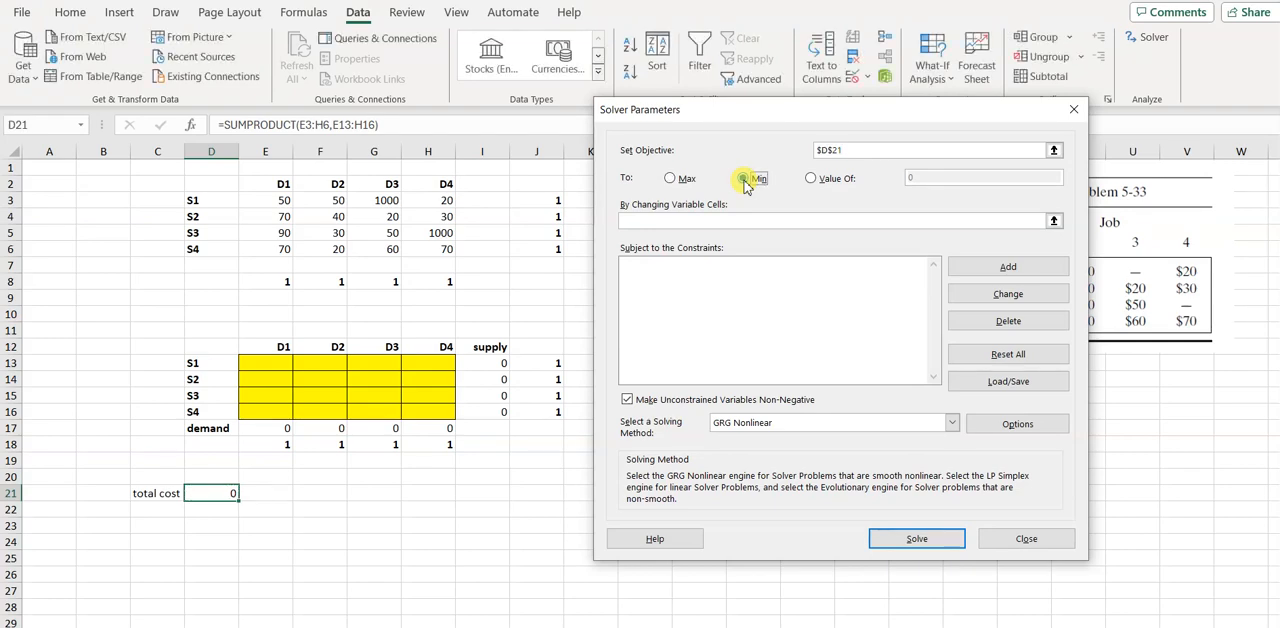
# Set the yellow decision cells E13:H16 as Solver's changing variable cells
pyautogui.click(652, 221)
pyautogui.click(269, 365)
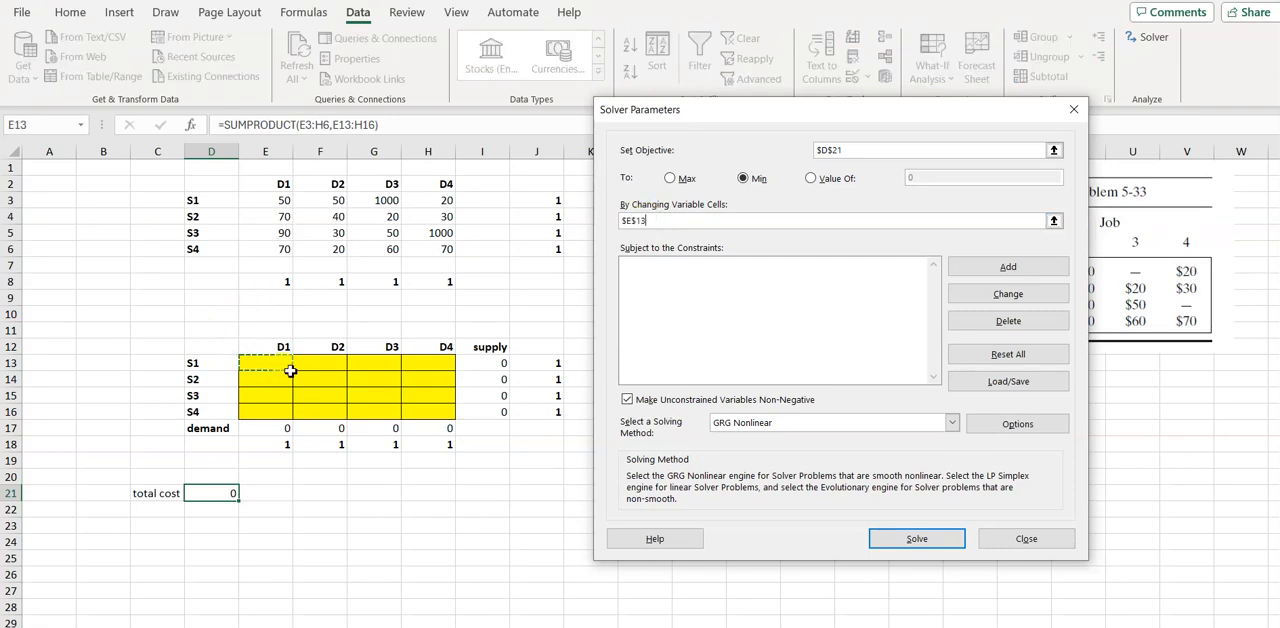
pyautogui.moveTo(291, 371); pyautogui.dragTo(437, 417)
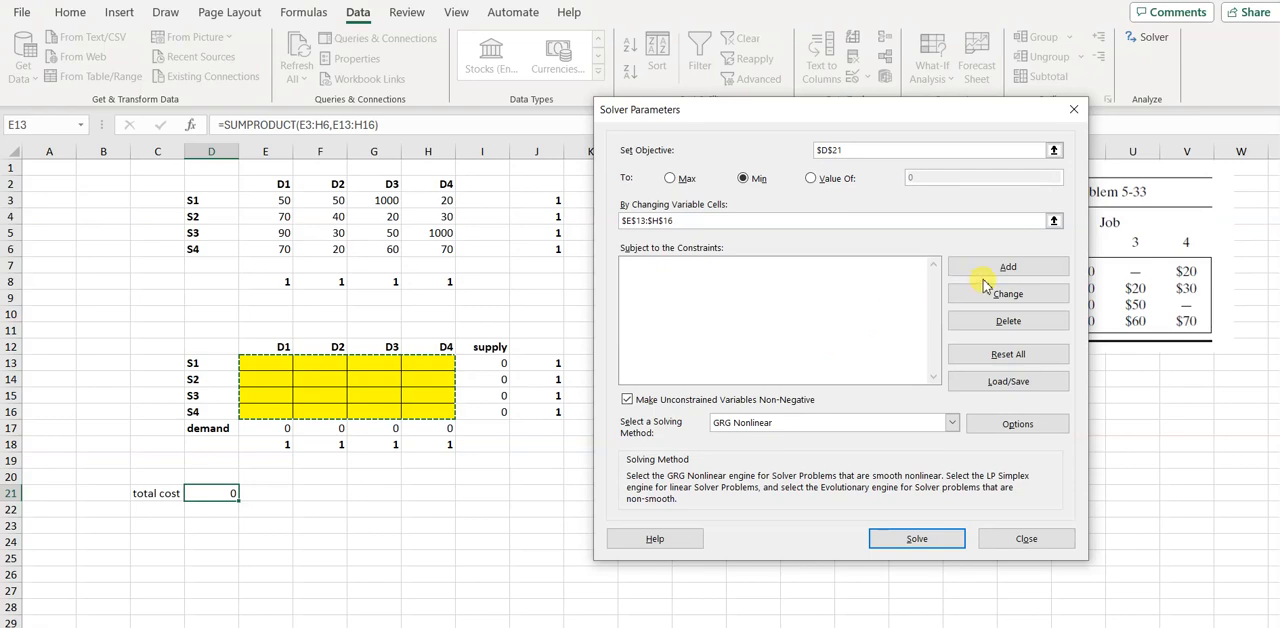
# Add a Solver constraint limiting the S1 row total I13 to <= J13
pyautogui.click(1040, 268)
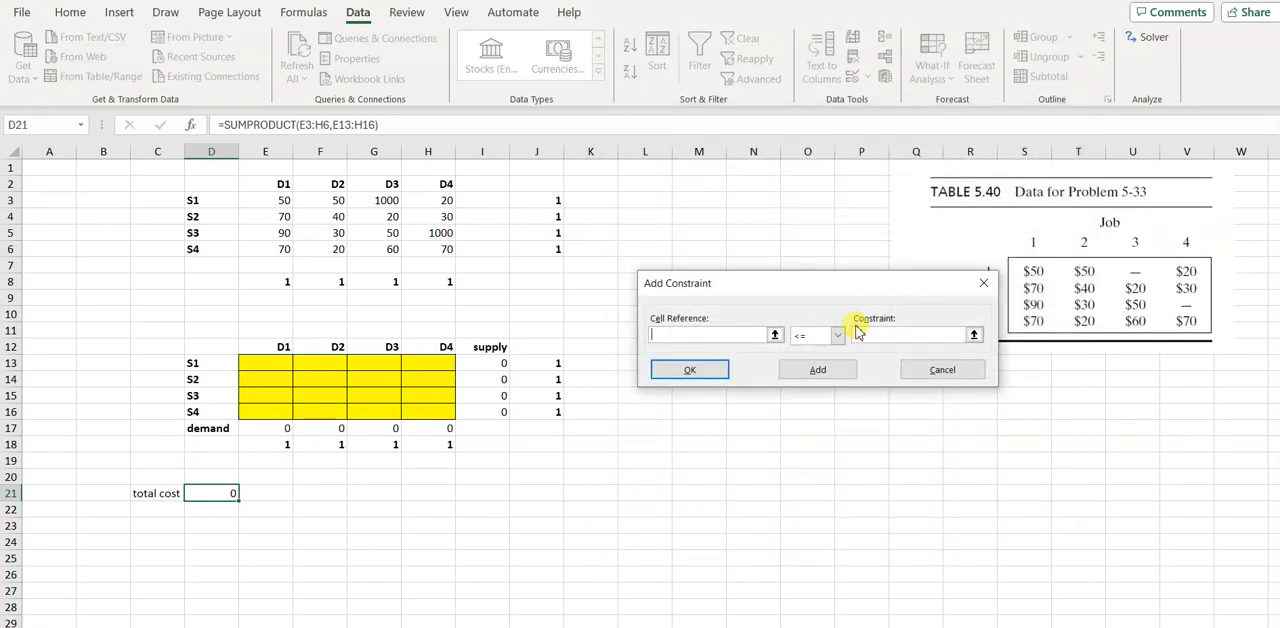
pyautogui.click(494, 368)
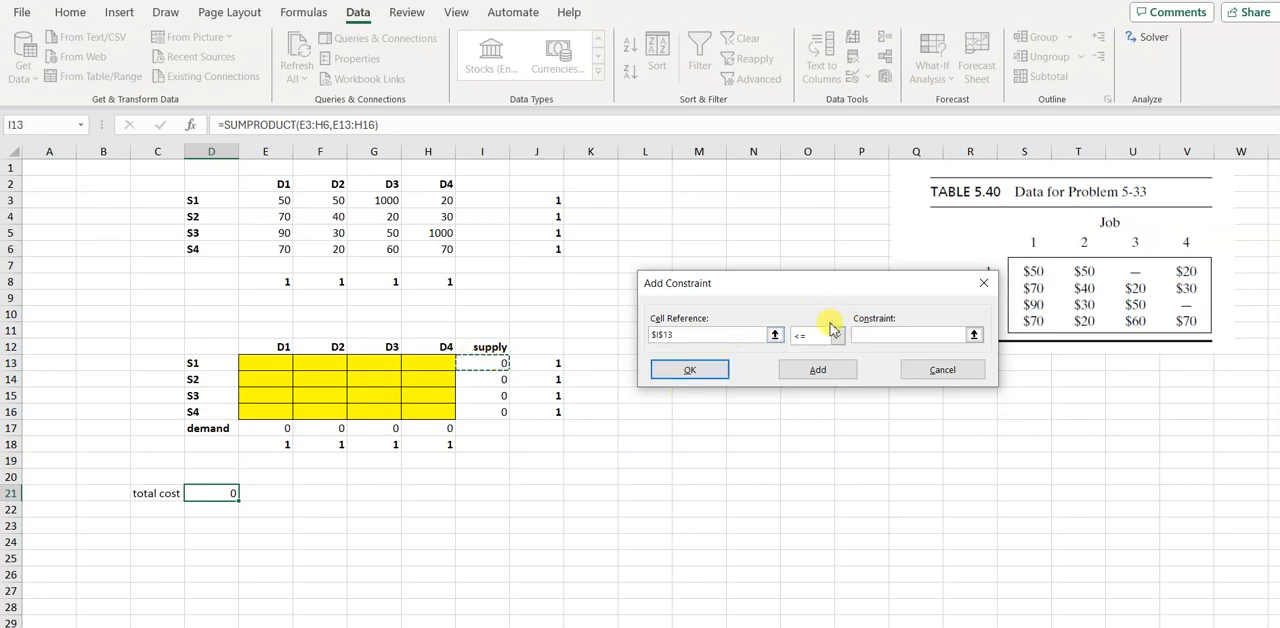
pyautogui.click(895, 334)
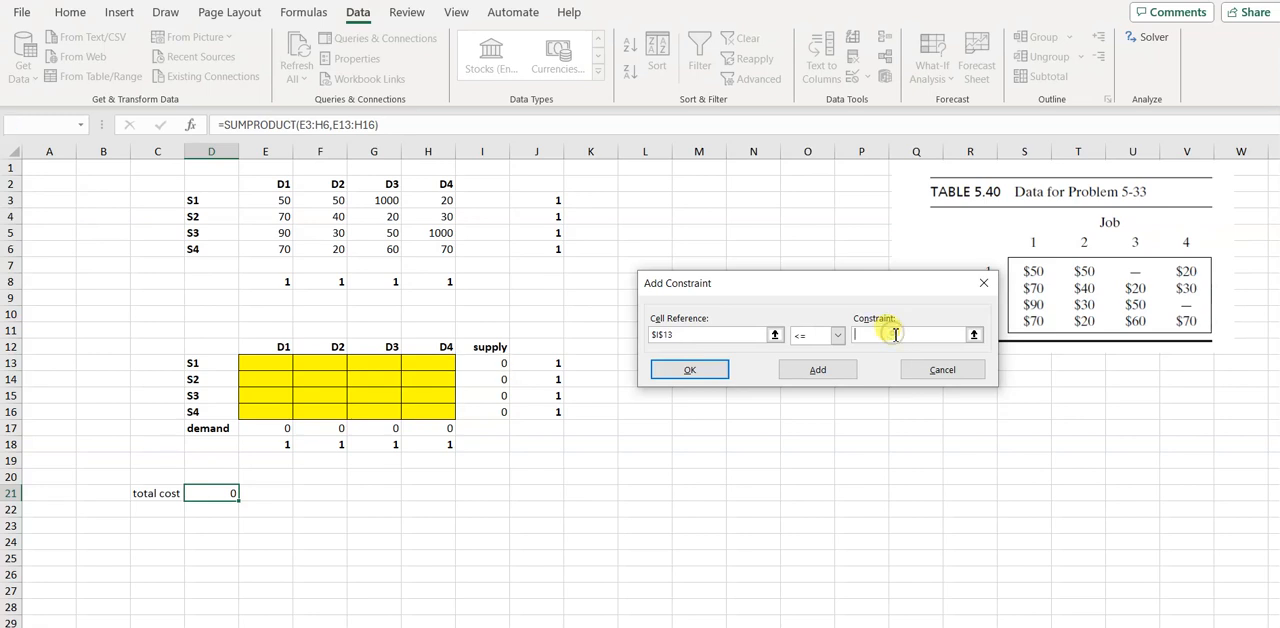
pyautogui.click(552, 366)
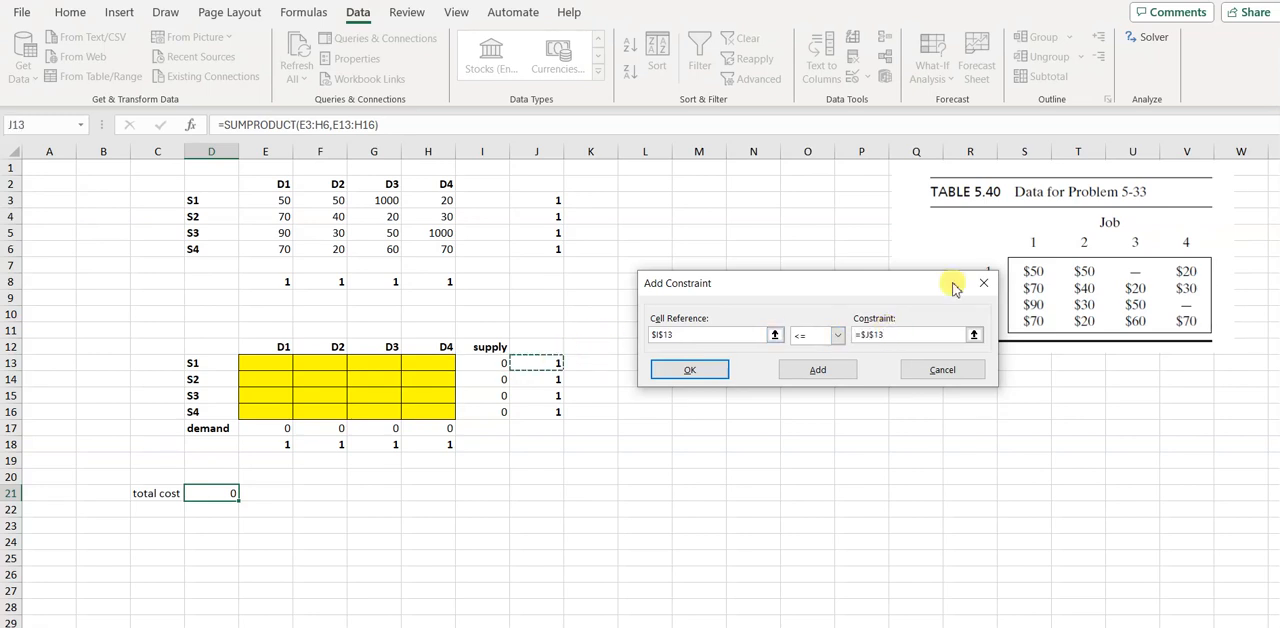
pyautogui.click(849, 369)
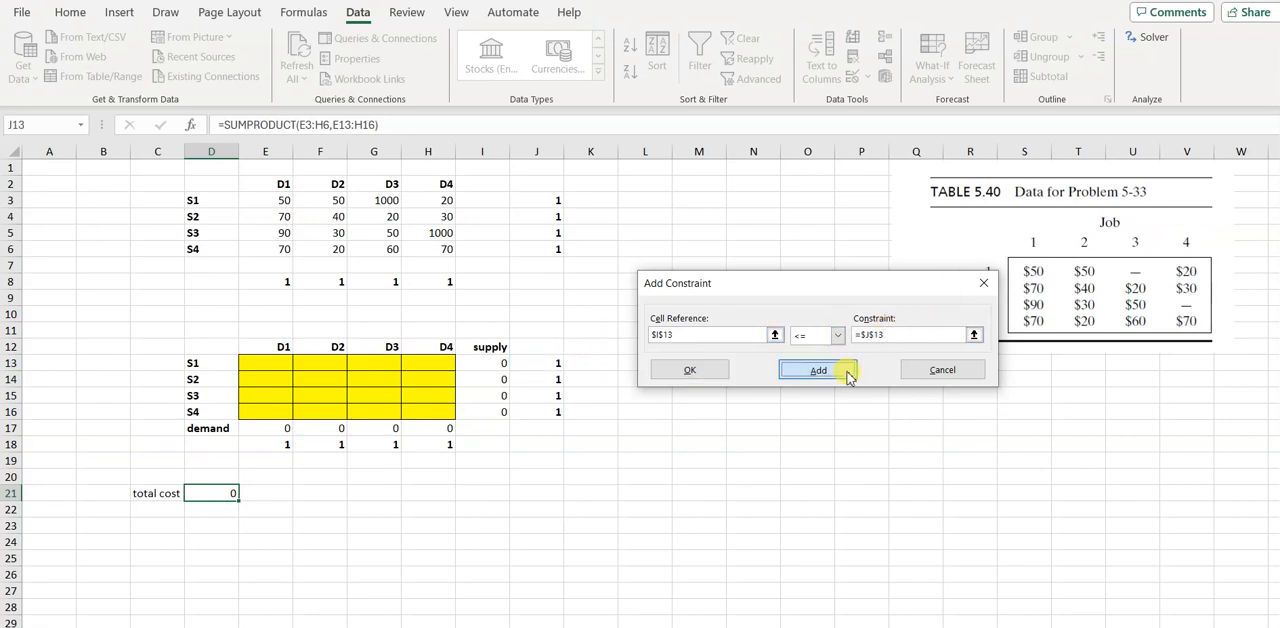
# Add a Solver constraint limiting the S2 row total I14 to <= J14
pyautogui.click(485, 380)
pyautogui.click(890, 334)
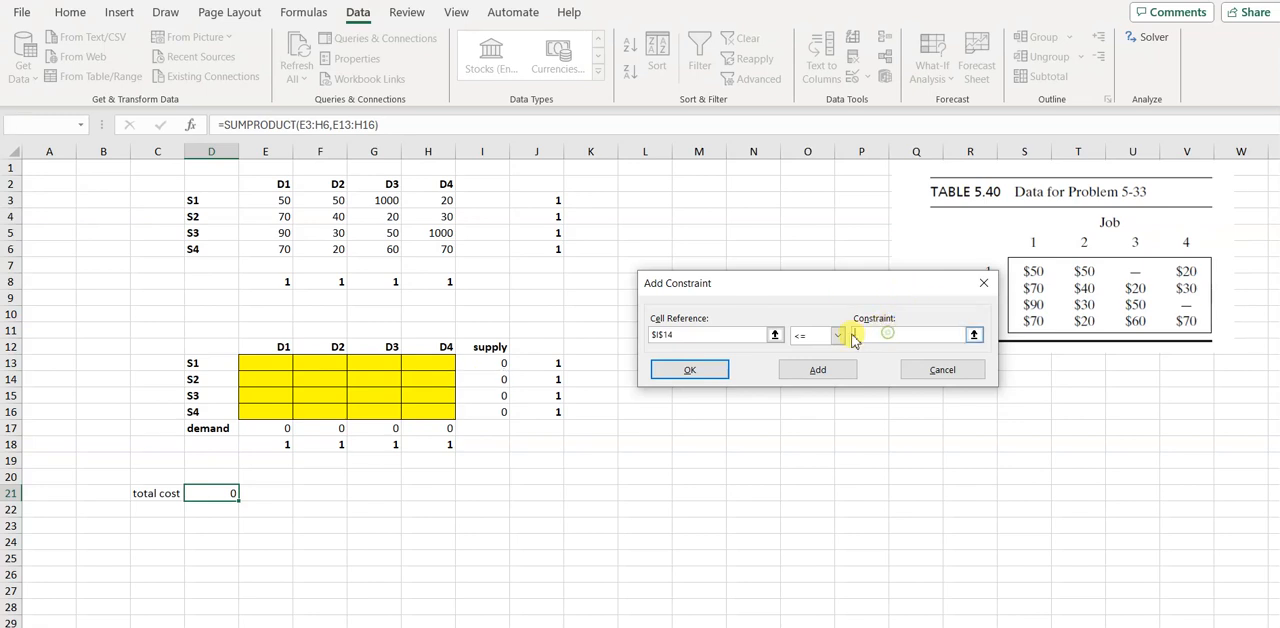
pyautogui.click(536, 381)
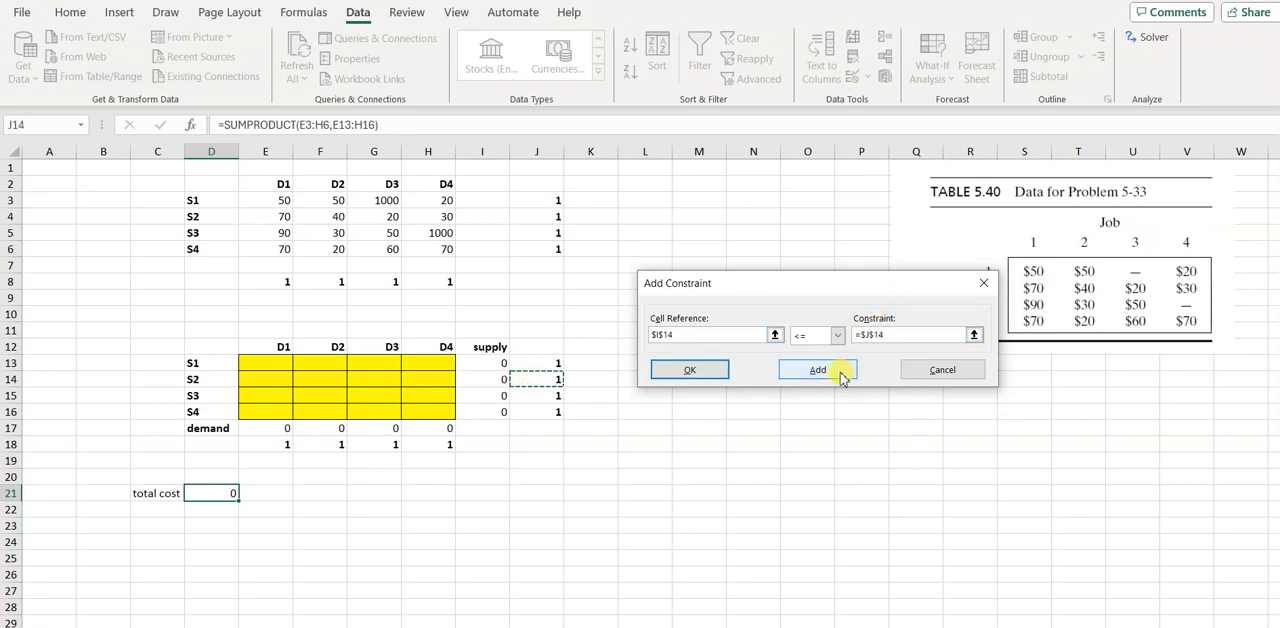
pyautogui.click(838, 370)
# Add a Solver constraint limiting the S3 row total I15 to <= J15
pyautogui.click(488, 400)
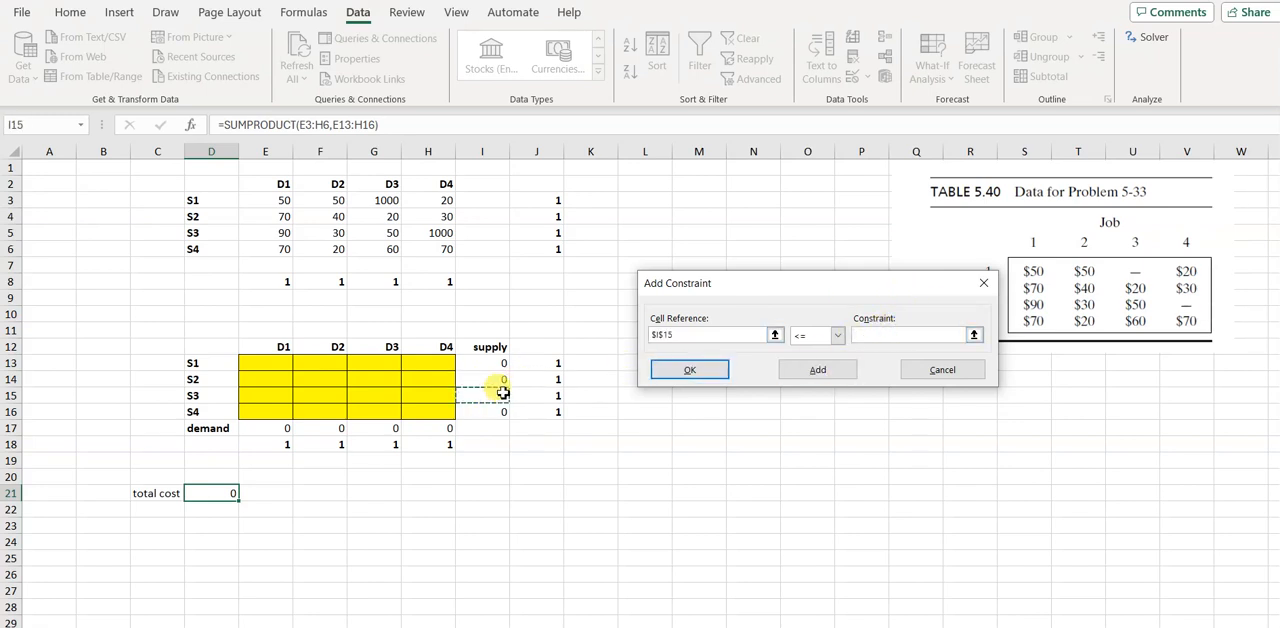
pyautogui.click(882, 333)
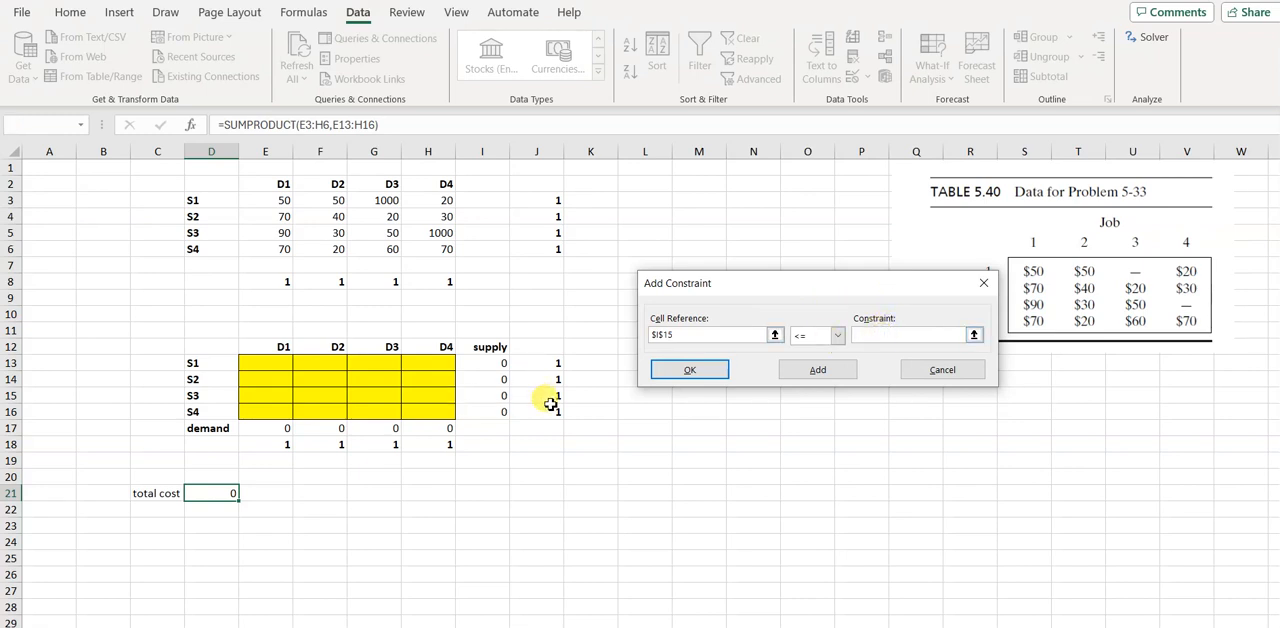
pyautogui.click(540, 396)
pyautogui.click(819, 376)
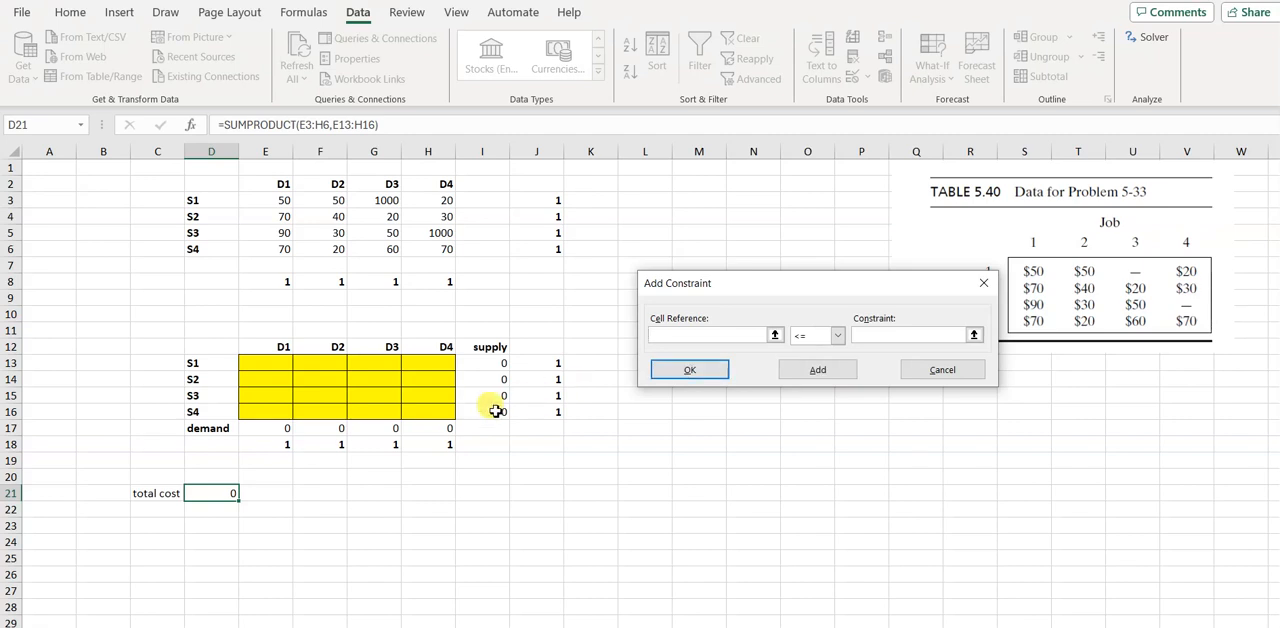
# Add a Solver constraint limiting the S4 row total I16 to <= J16
pyautogui.click(496, 411)
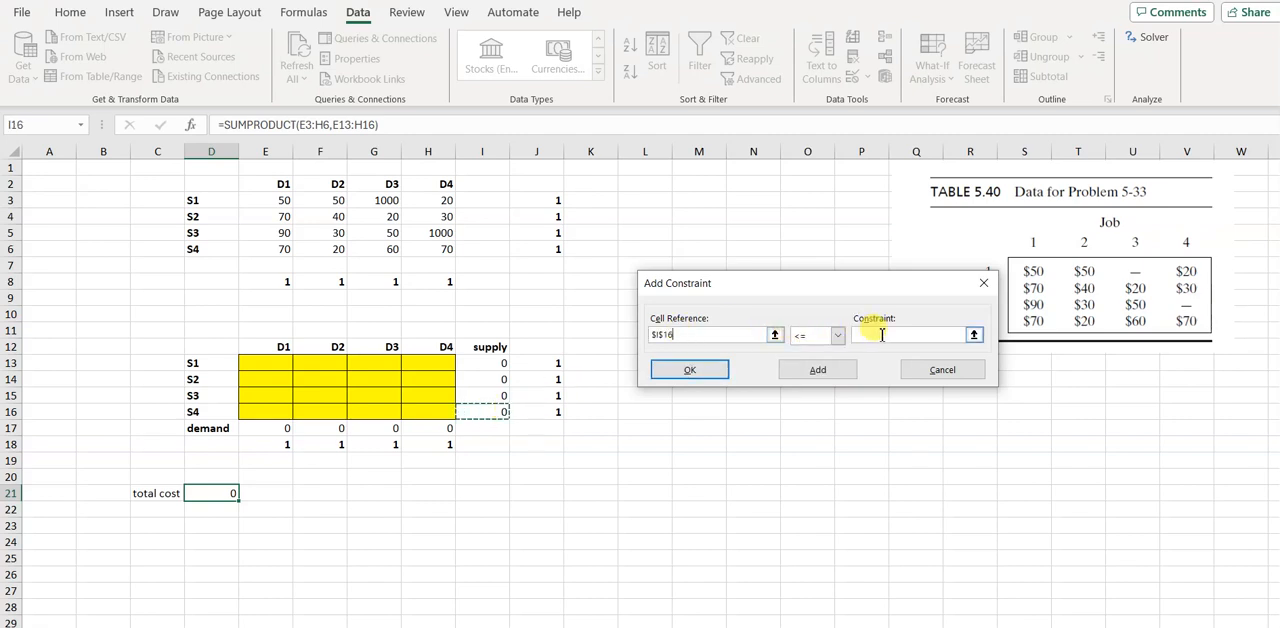
pyautogui.click(866, 336)
pyautogui.click(536, 411)
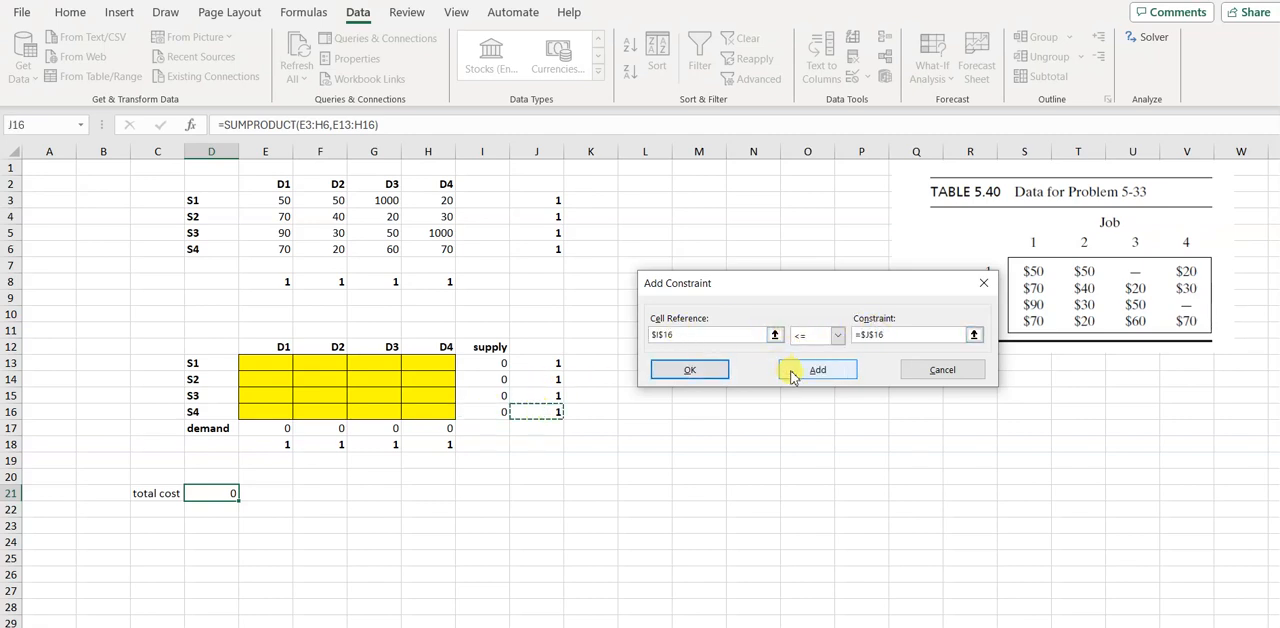
pyautogui.click(818, 370)
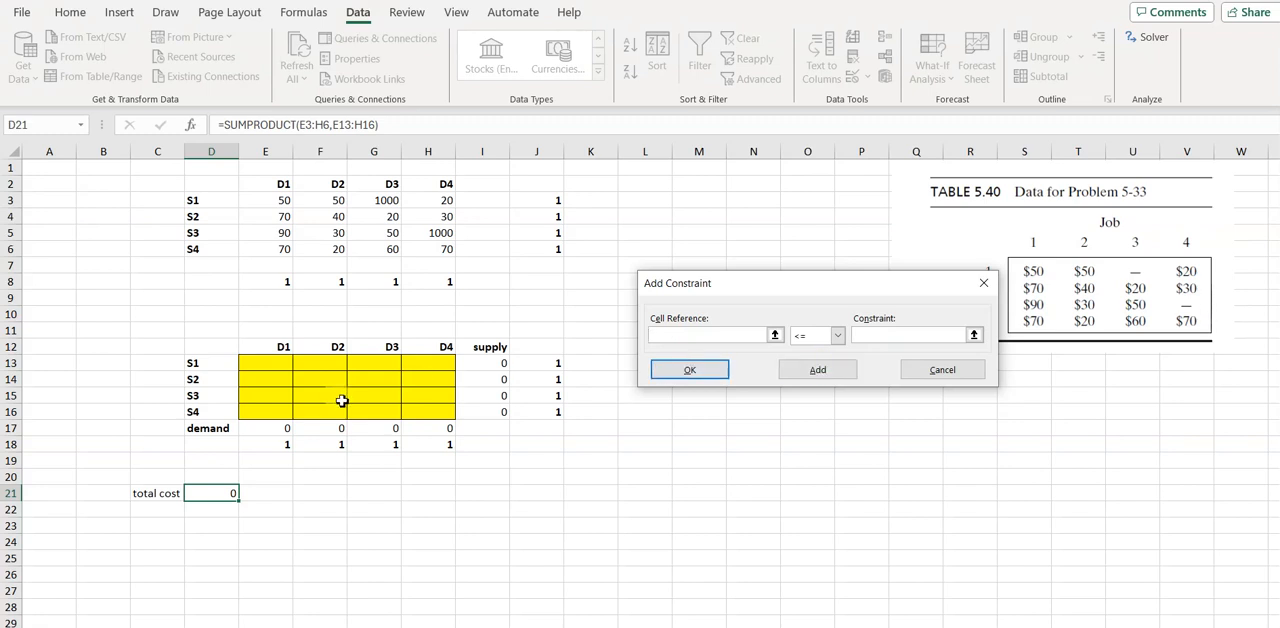
# Add a Solver constraint requiring the D1 column total E17 to equal E18
pyautogui.click(266, 432)
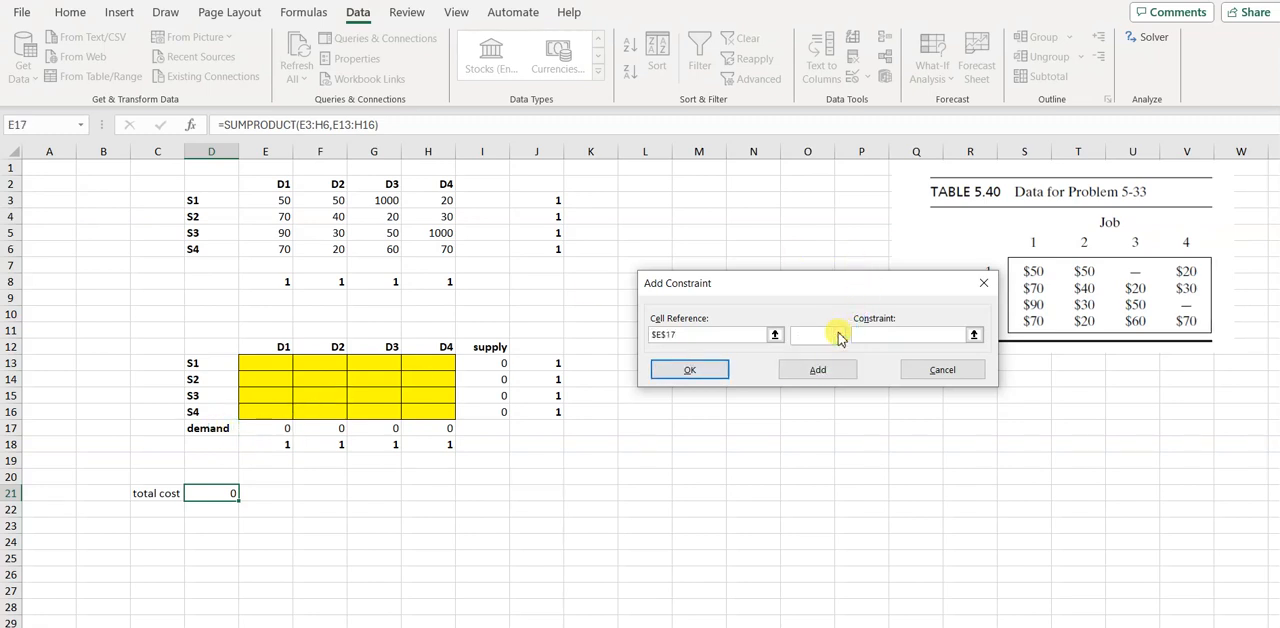
pyautogui.click(833, 335)
pyautogui.click(803, 362)
pyautogui.click(282, 442)
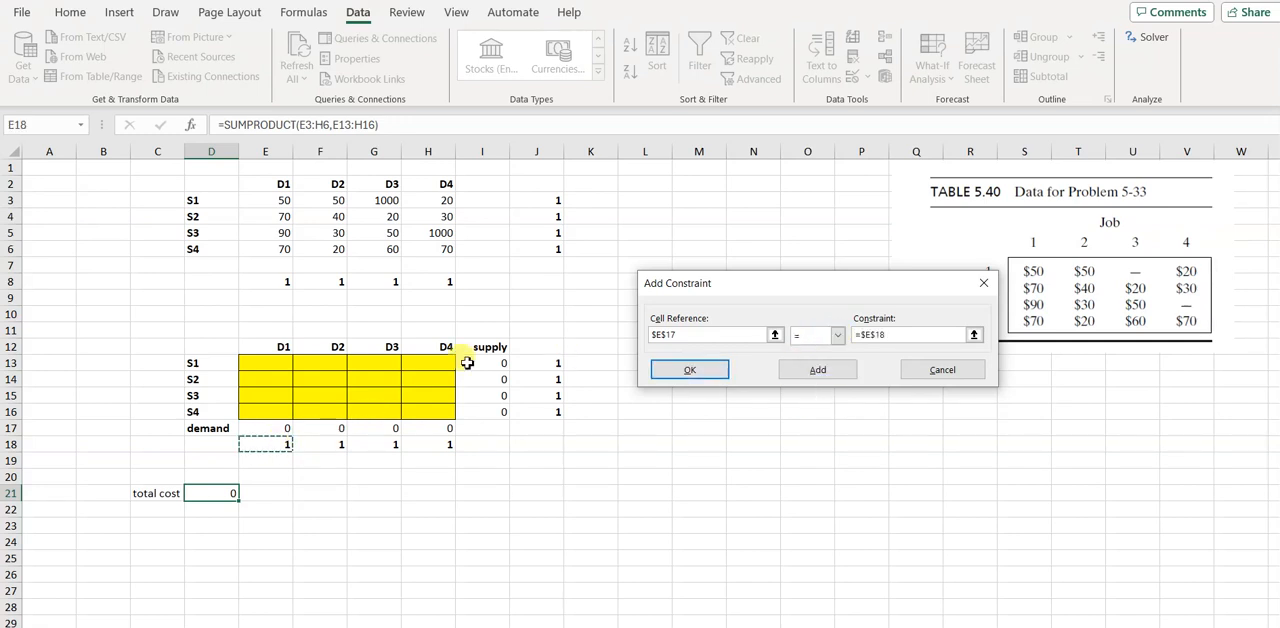
# Add a Solver constraint requiring the D2 column total F17 to equal F18
pyautogui.click(335, 429)
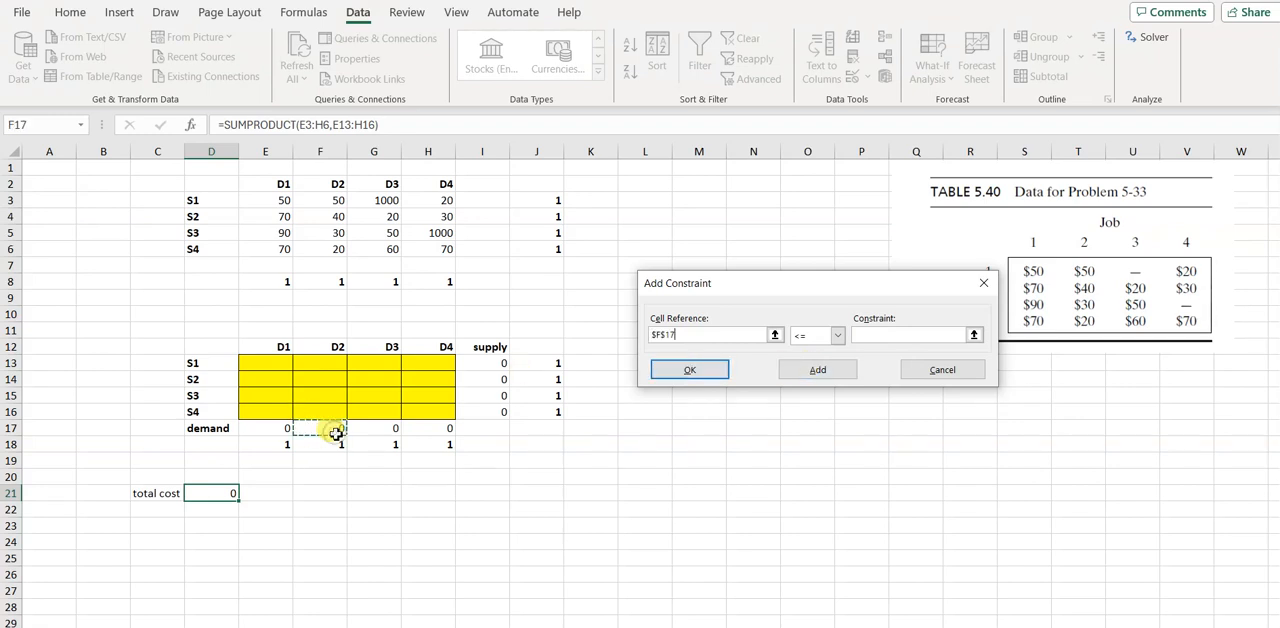
pyautogui.click(836, 337)
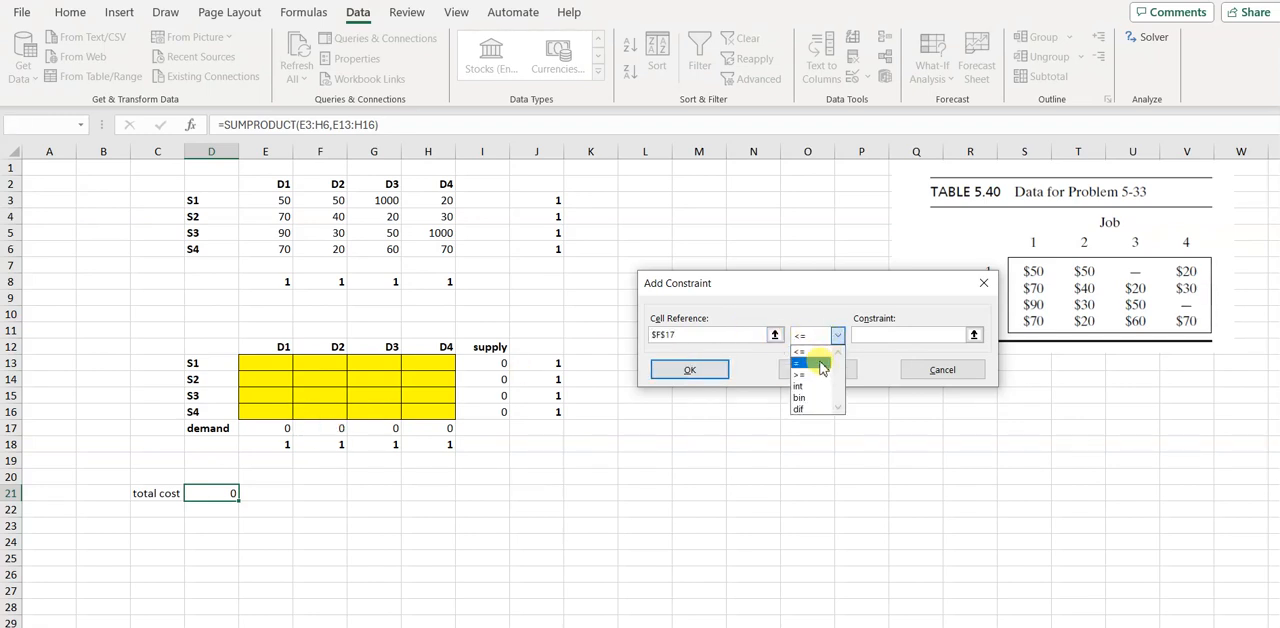
pyautogui.click(820, 368)
pyautogui.click(338, 445)
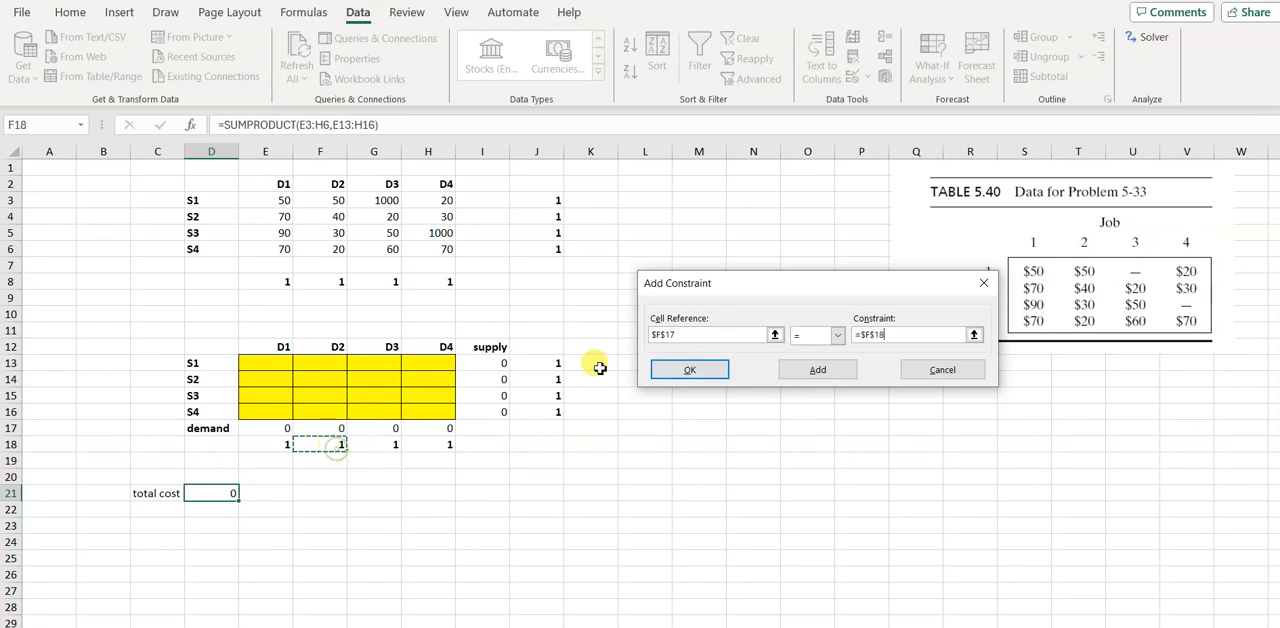
pyautogui.click(828, 374)
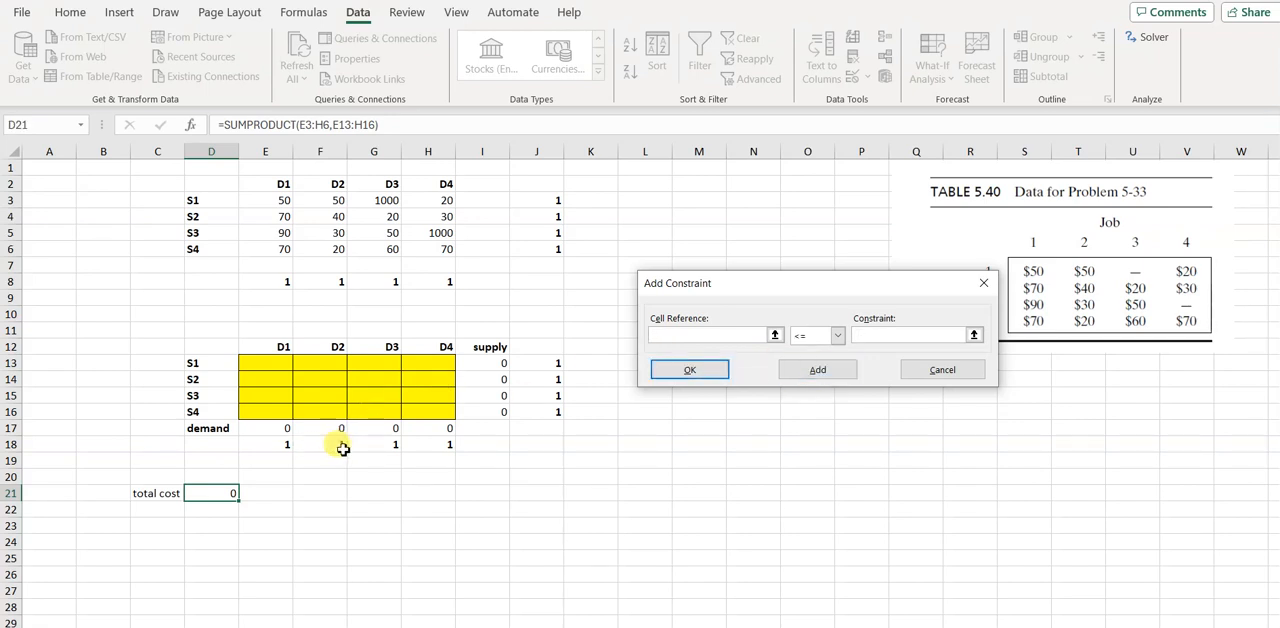
# Add a Solver constraint requiring the D3 column total G17 to equal G18
pyautogui.click(374, 428)
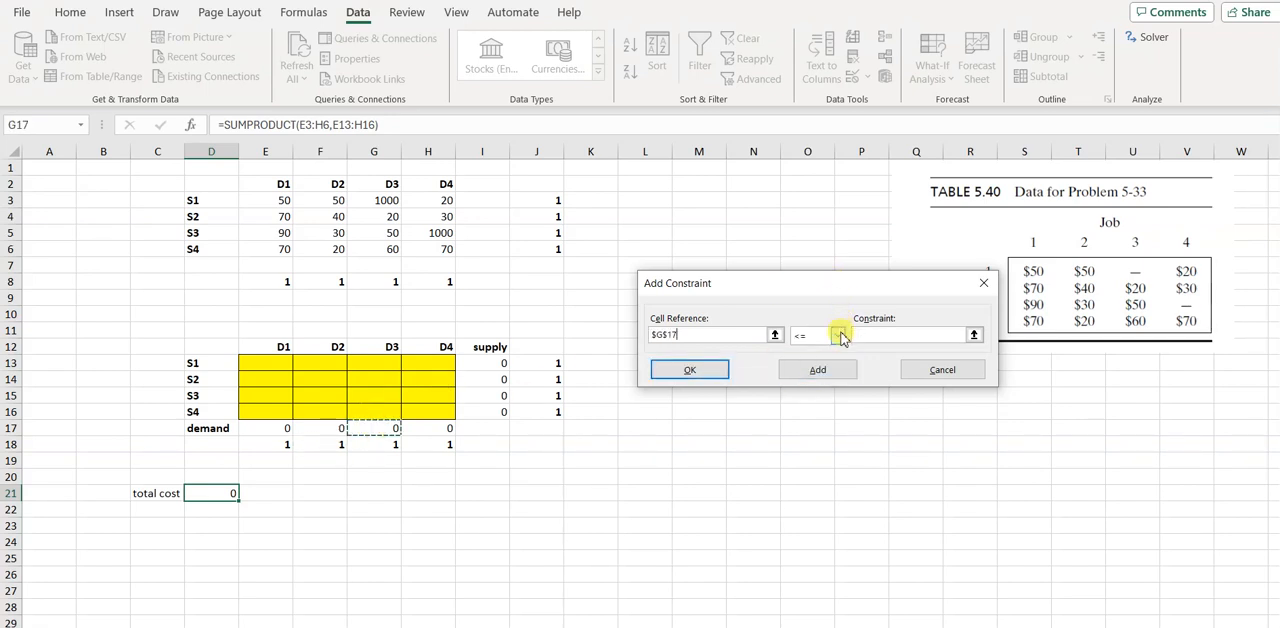
pyautogui.click(842, 337)
pyautogui.click(802, 367)
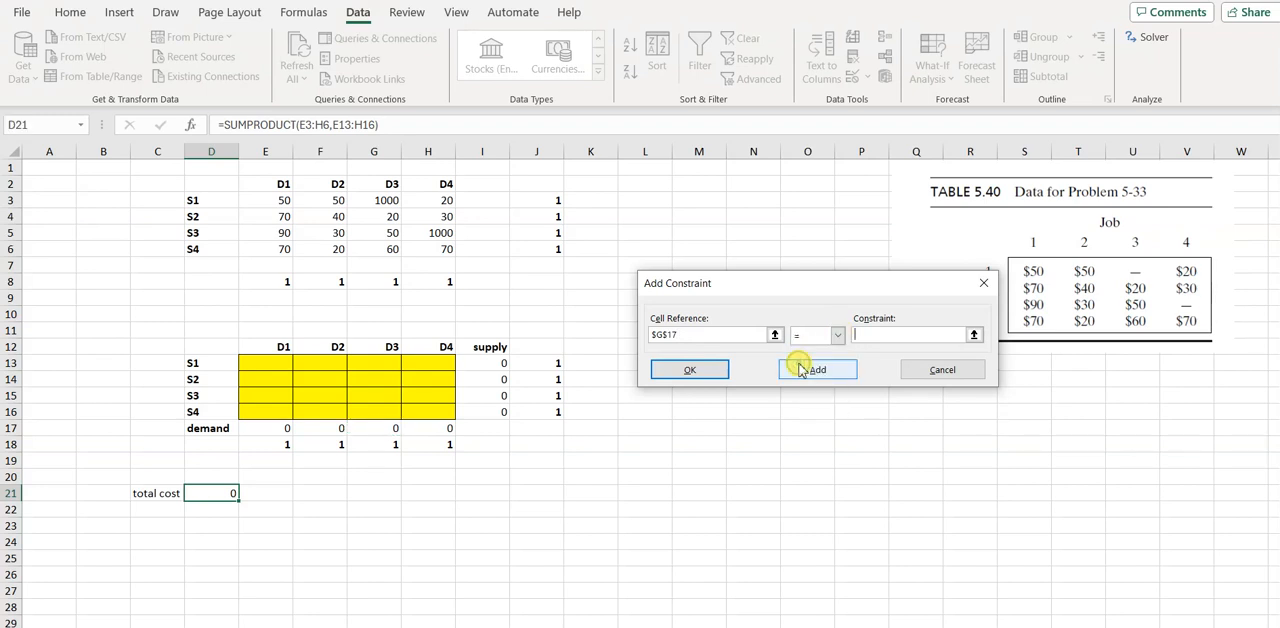
pyautogui.click(385, 444)
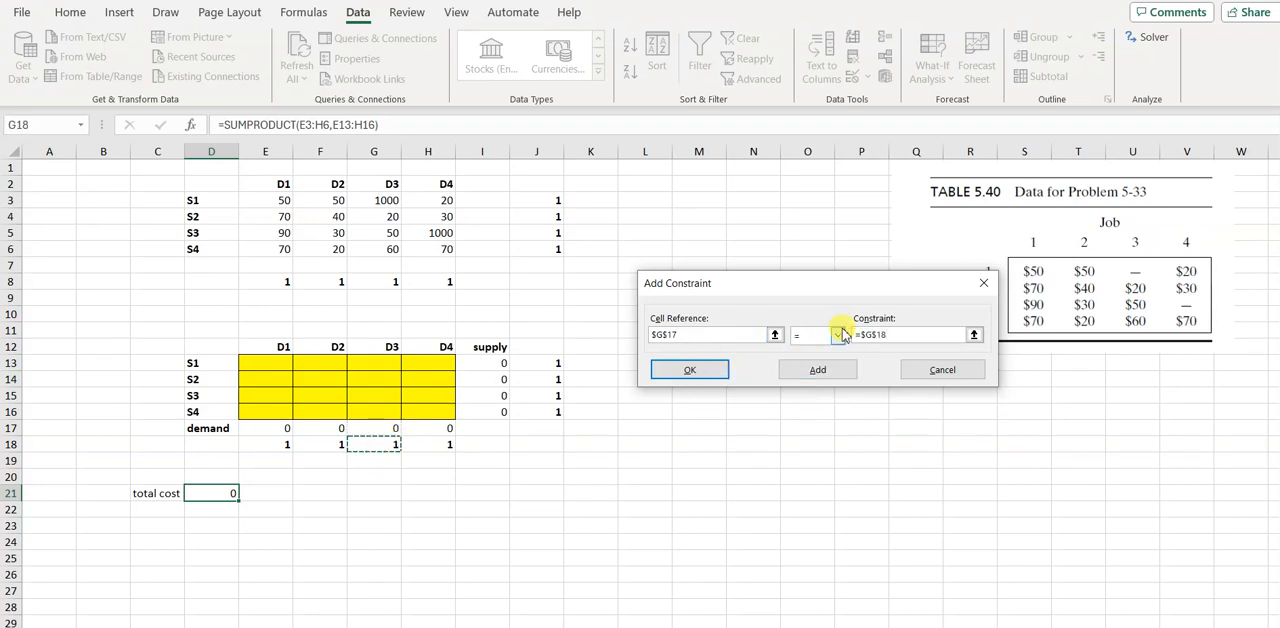
pyautogui.click(818, 370)
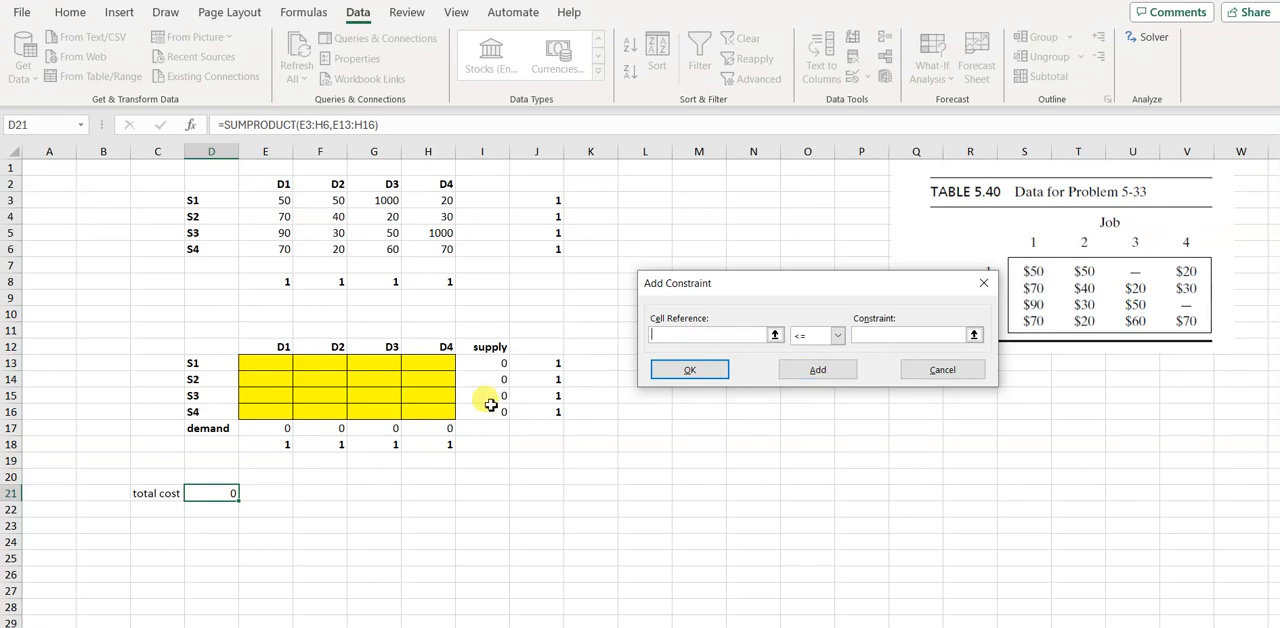
# Add the last Solver constraint, requiring the D4 column total H17 to equal H18, and return to the Solver parameters
pyautogui.click(428, 430)
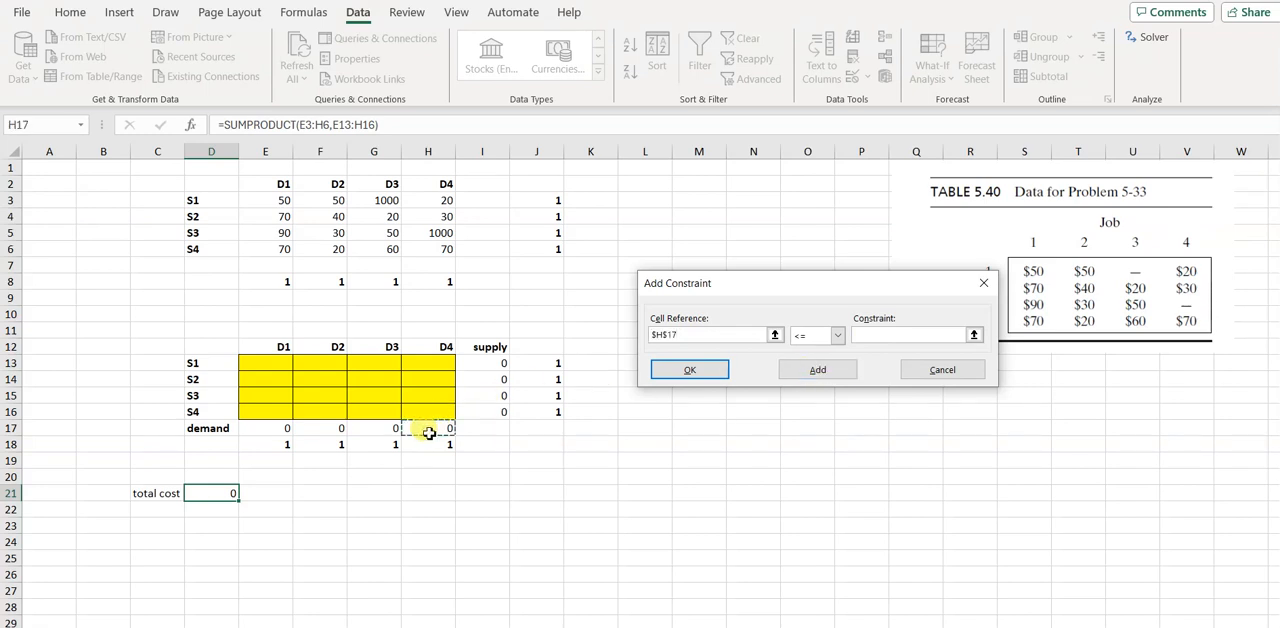
pyautogui.click(837, 336)
pyautogui.click(800, 363)
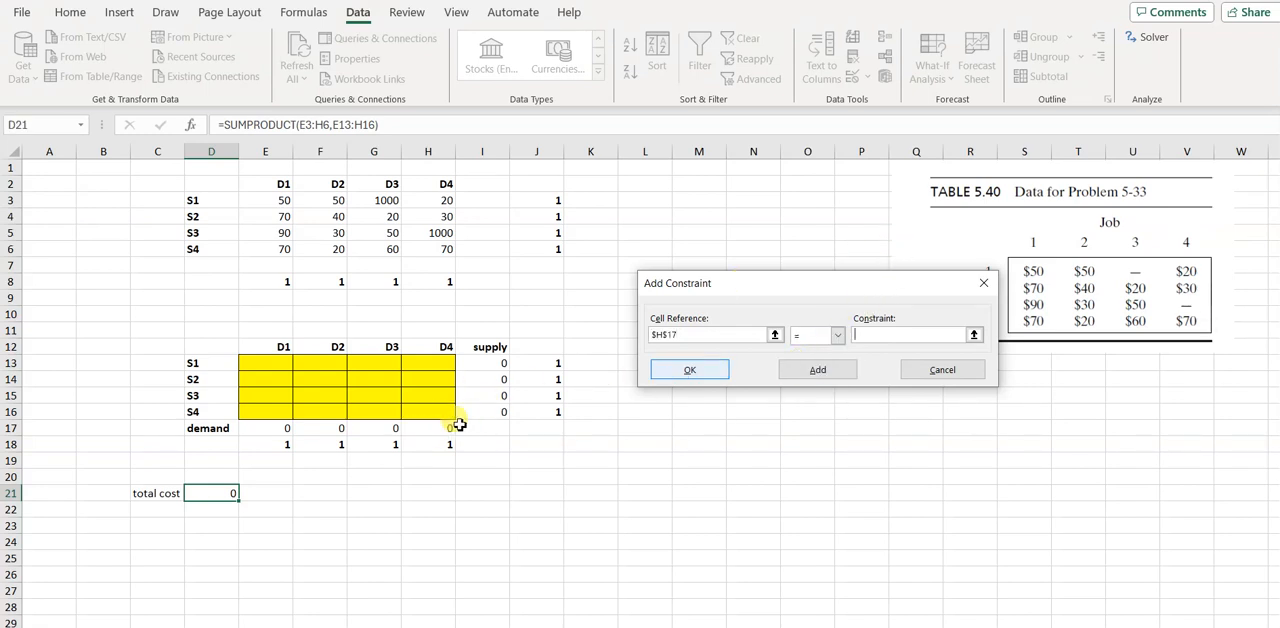
pyautogui.click(443, 444)
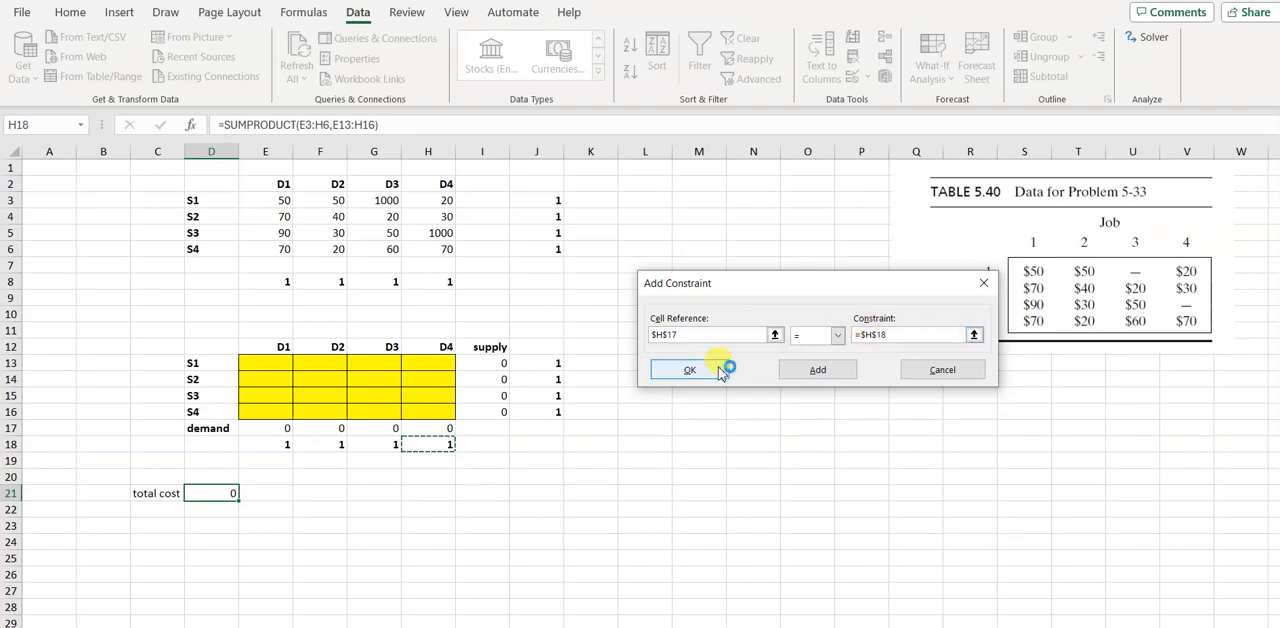
pyautogui.click(712, 371)
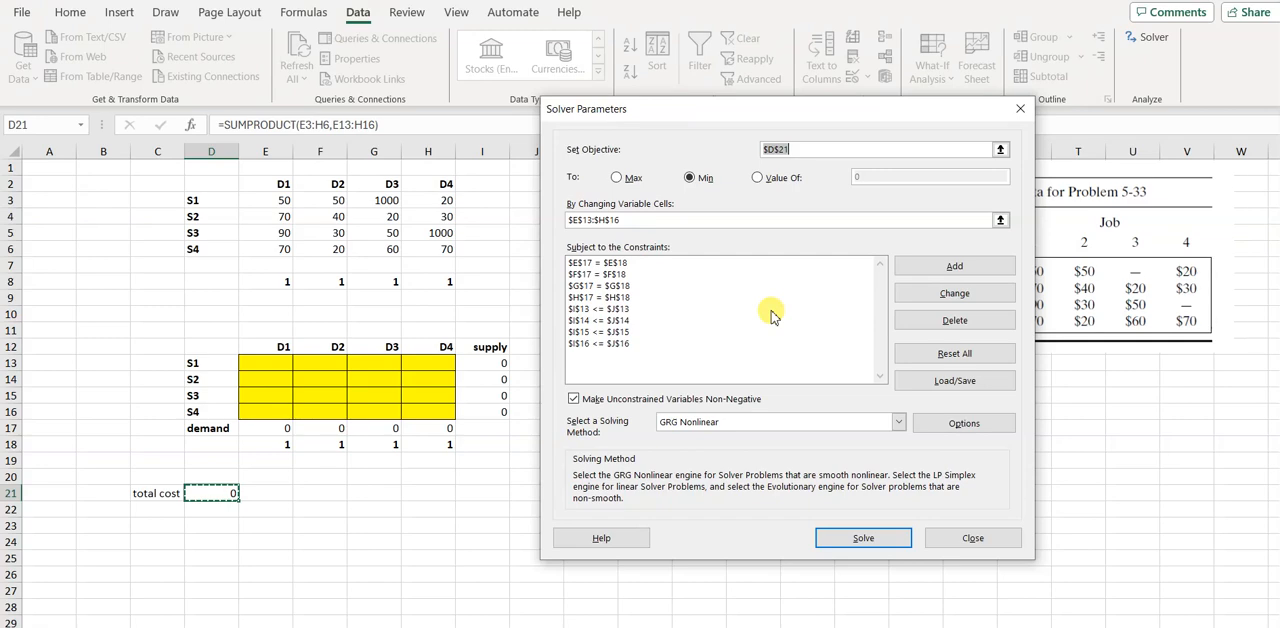
# Solve the assignment model with the Simplex LP method and keep the Solver solution
pyautogui.click(898, 422)
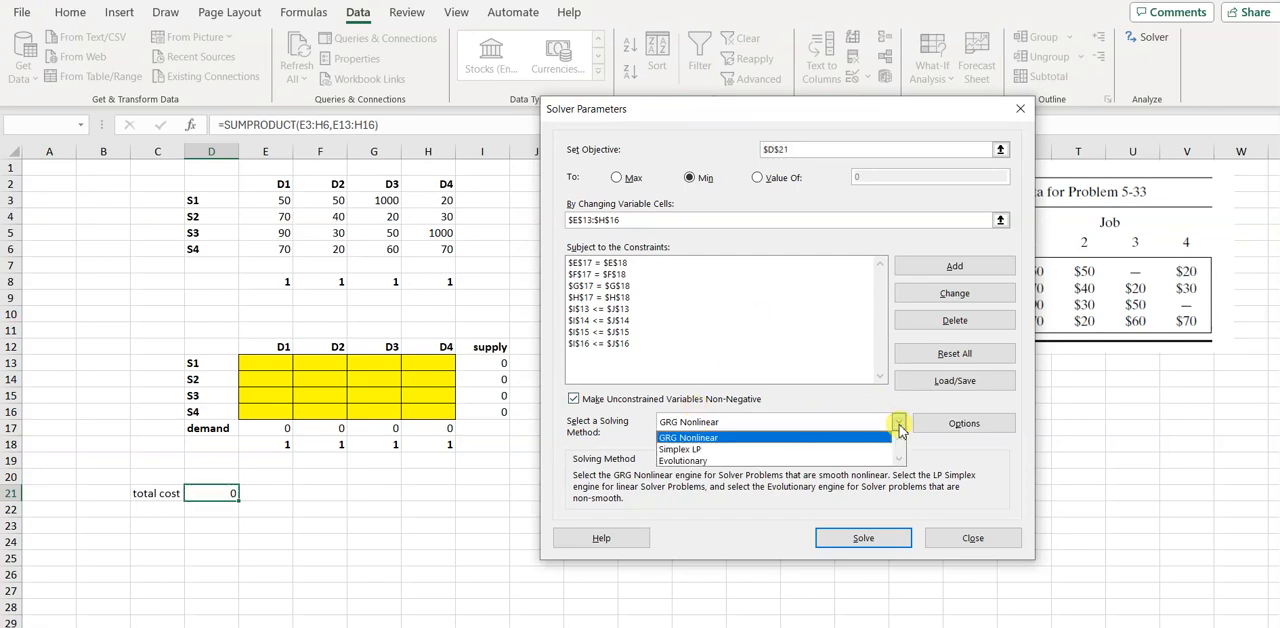
pyautogui.click(699, 449)
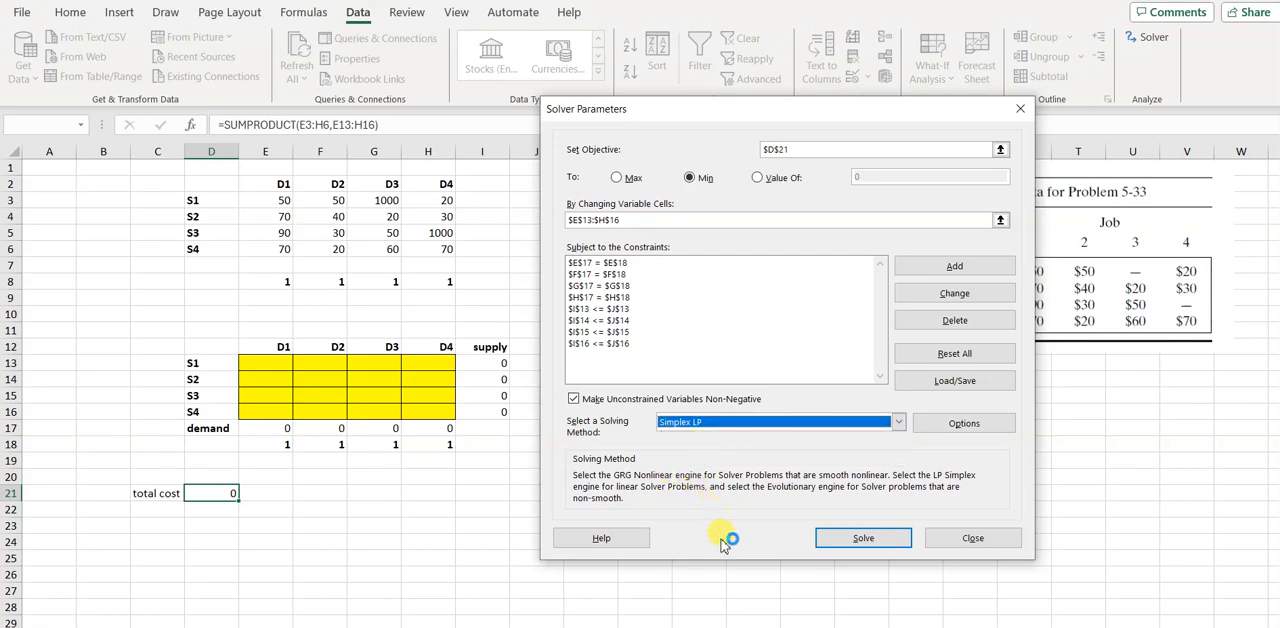
pyautogui.click(855, 540)
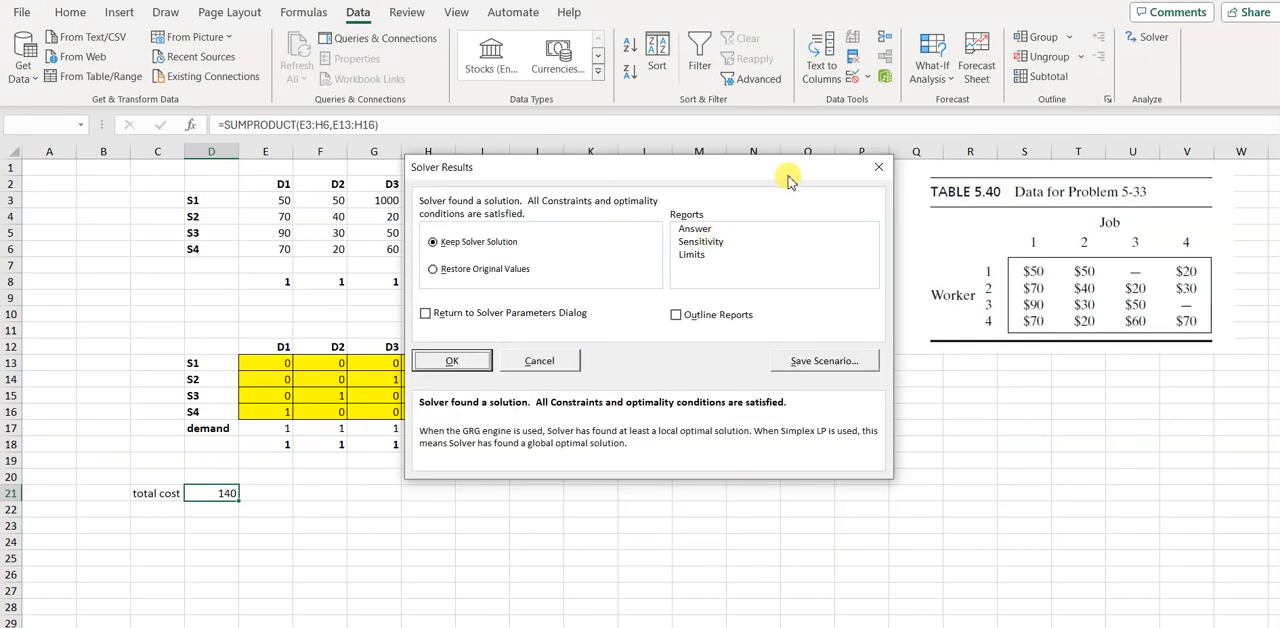
pyautogui.moveTo(787, 176); pyautogui.dragTo(940, 170)
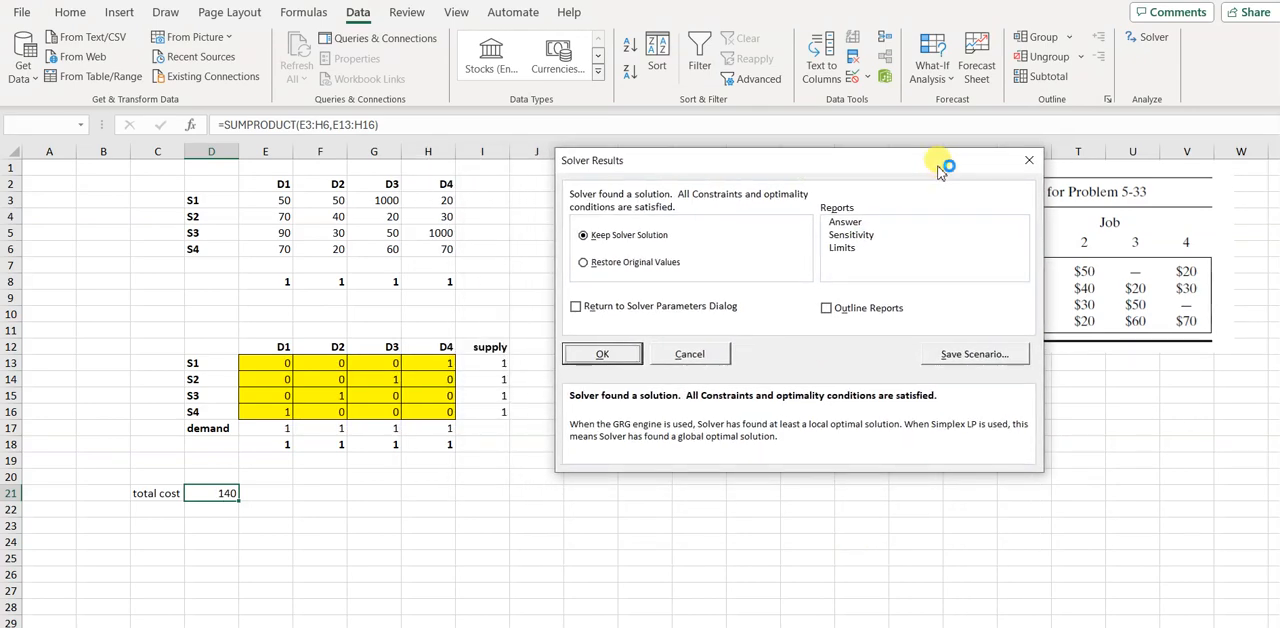
pyautogui.click(602, 354)
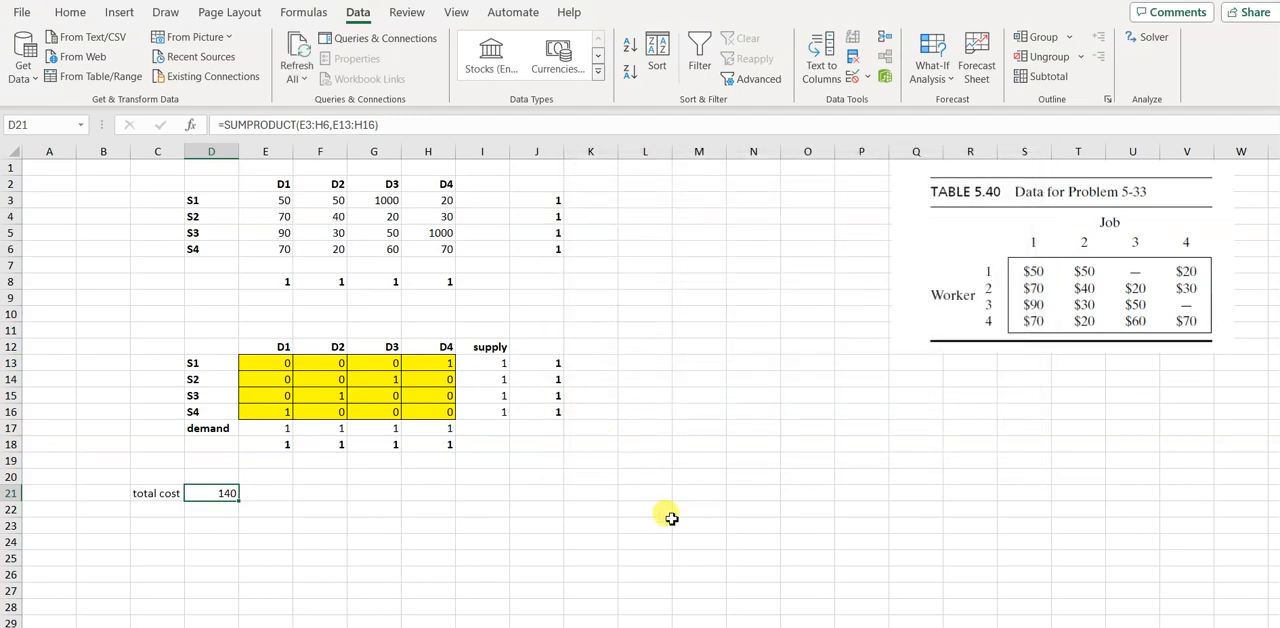